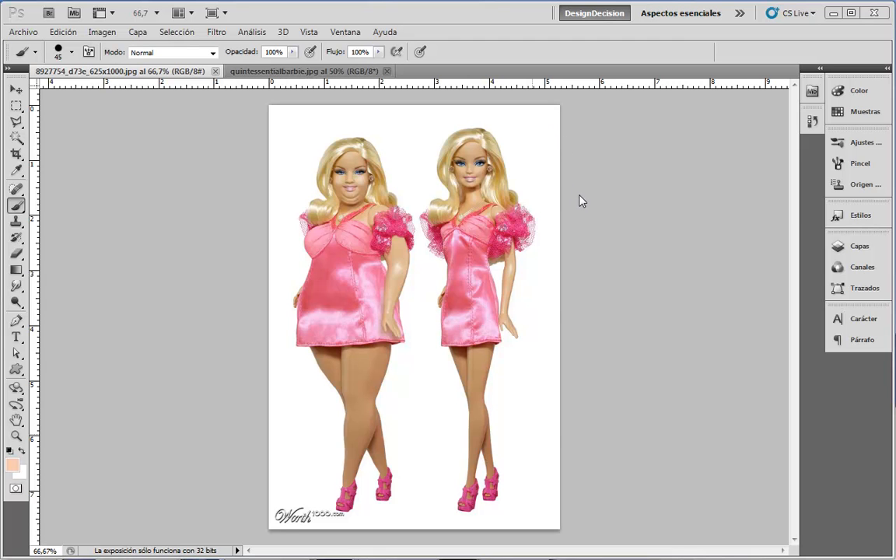
# Step: Switch to the quintessentialbarbie.jpg document and duplicate its Fondo layer
pyautogui.click(272, 70)
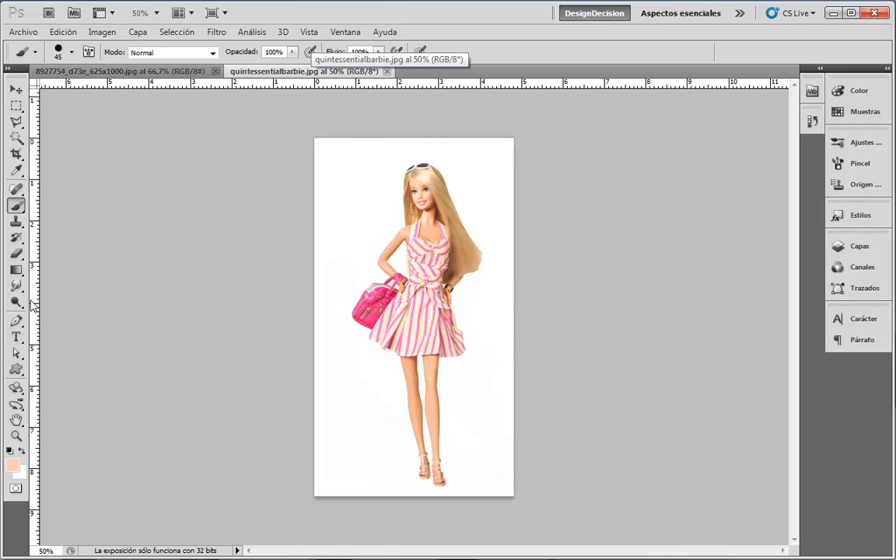
pyautogui.click(19, 436)
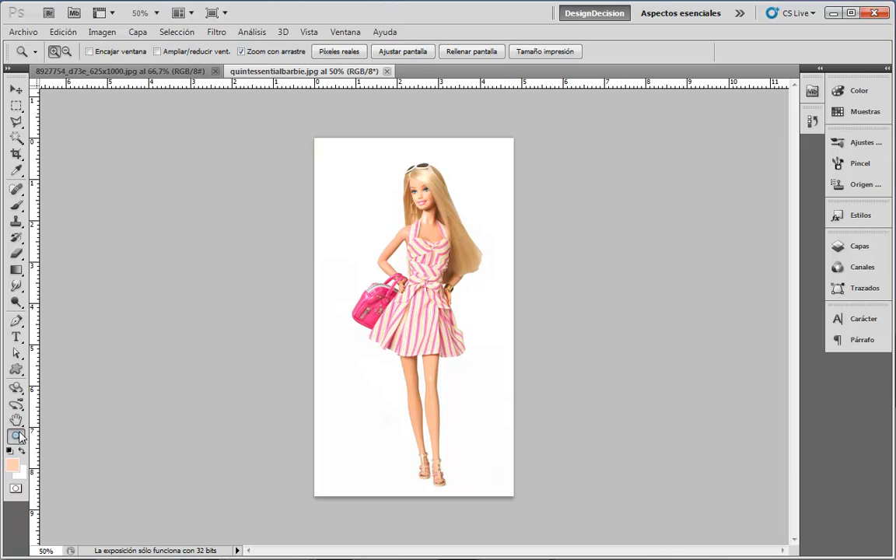
pyautogui.click(216, 32)
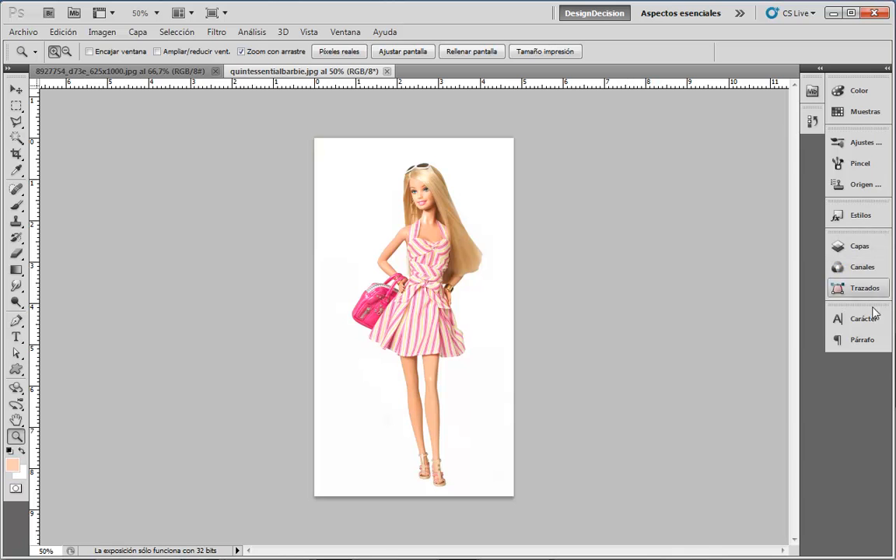
pyautogui.click(855, 246)
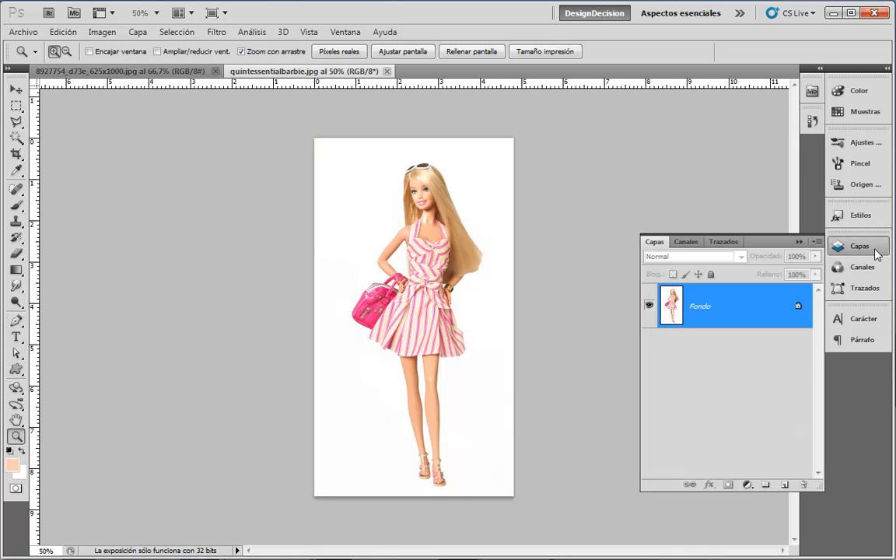
pyautogui.hotkey('ctrl', 'j')
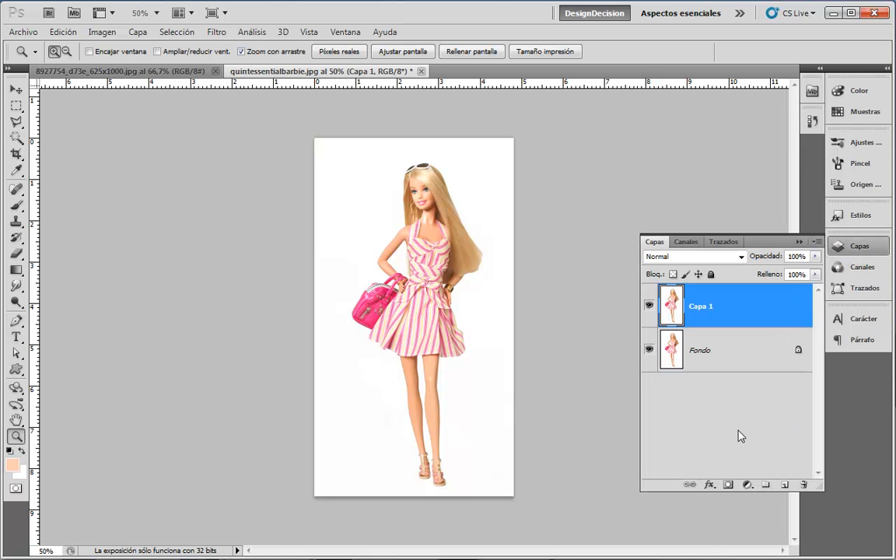
pyautogui.click(855, 246)
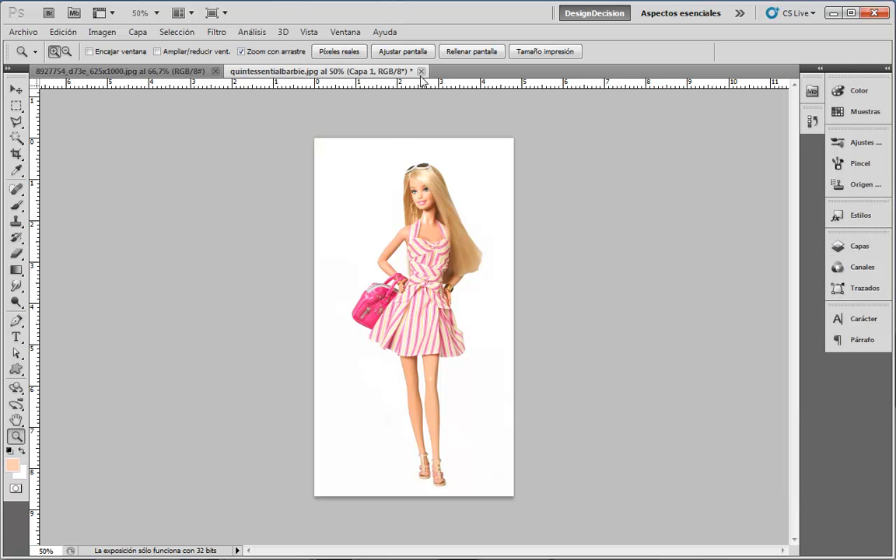
# Step: Open the Liquify (Licuar) filter on the duplicated layer and activate the Forward Warp tool
pyautogui.click(215, 34)
pyautogui.click(316, 112)
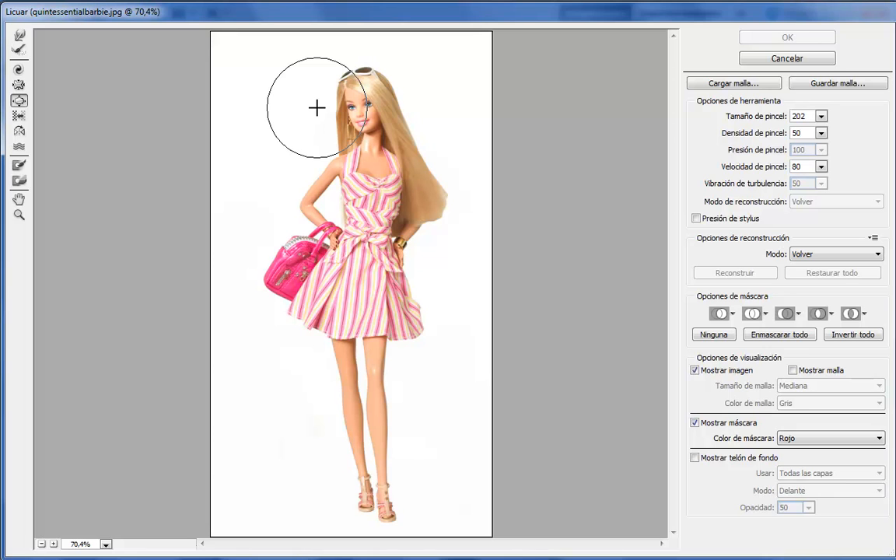
pyautogui.click(19, 35)
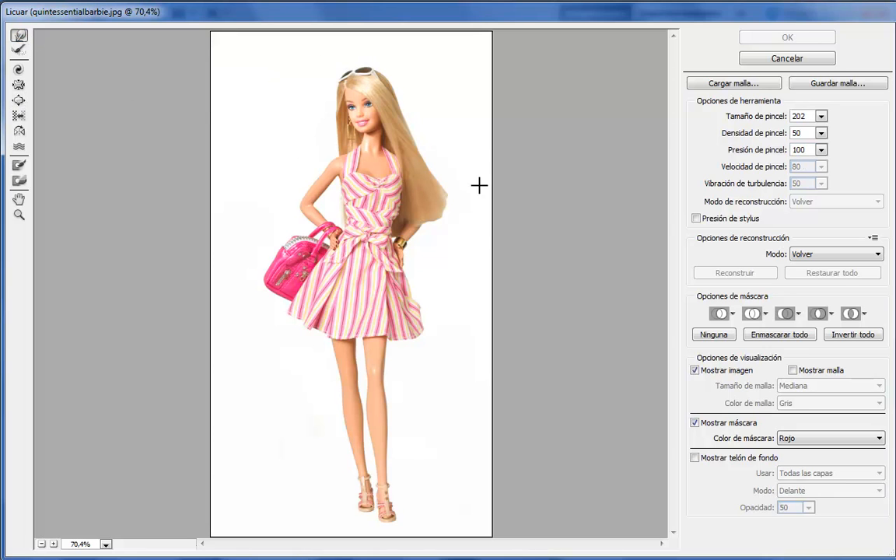
# Step: Set the Forward Warp brush size to 44 and push the inner edge of the right-hand thigh toward the other leg, below the skirt hem
pyautogui.press('[')
pyautogui.press('[')
pyautogui.hotkey('ctrl', '+')
pyautogui.scroll(1, 526, 141)
pyautogui.click(21, 216)
pyautogui.moveTo(352, 59); pyautogui.dragTo(509, 222)
pyautogui.moveTo(441, 253); pyautogui.dragTo(651, 361)
pyautogui.moveTo(606, 230); pyautogui.dragTo(553, 185)
pyautogui.moveTo(466, 456); pyautogui.dragTo(497, 391)
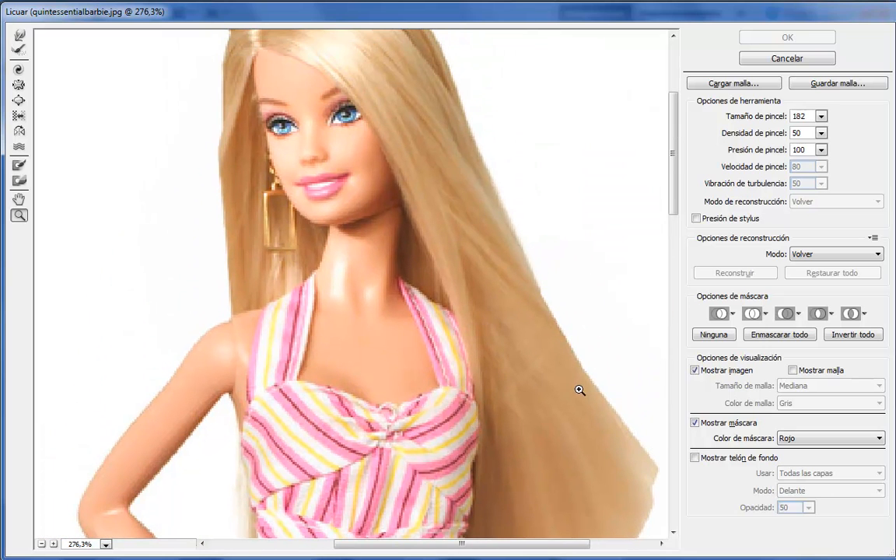
pyautogui.keyDown('alt'); pyautogui.click(549, 362); pyautogui.keyUp('alt')
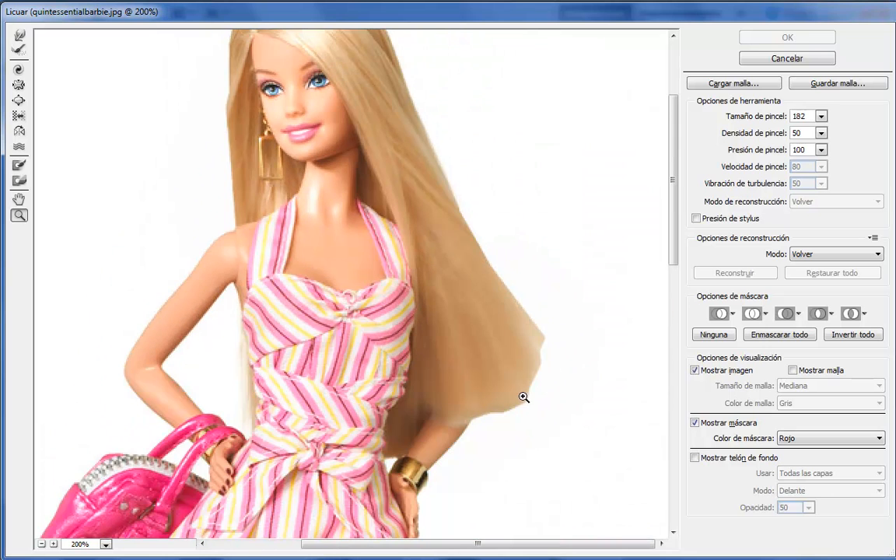
pyautogui.keyDown('alt'); pyautogui.click(524, 386); pyautogui.keyUp('alt')
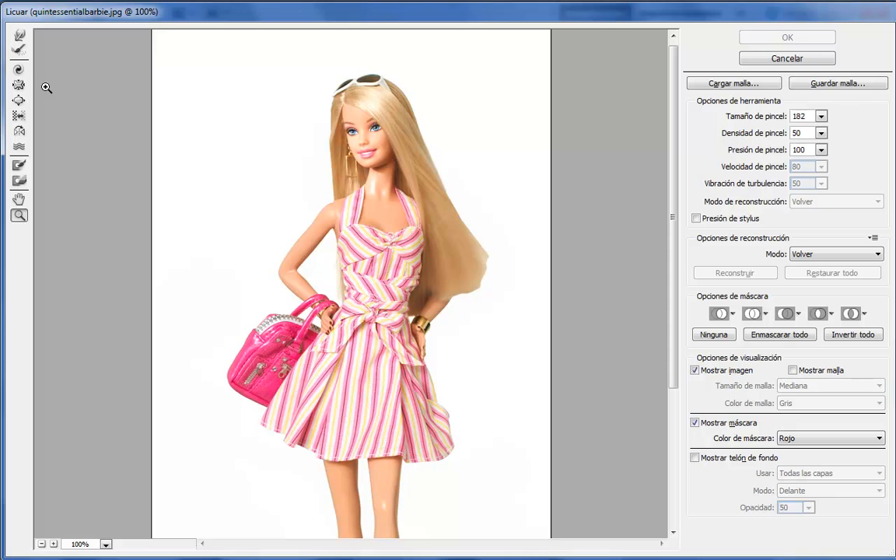
pyautogui.click(19, 35)
pyautogui.press('[')
pyautogui.press('[')
pyautogui.press('[')
pyautogui.press('[')
pyautogui.press('[')
pyautogui.press('[')
pyautogui.press('[')
pyautogui.press('[')
pyautogui.press('[')
pyautogui.press('[')
pyautogui.press('[')
pyautogui.press('[')
pyautogui.press('[')
pyautogui.press('[')
pyautogui.press('[')
pyautogui.press('[')
pyautogui.press('[')
pyautogui.press('[')
pyautogui.press('[')
pyautogui.press('[')
pyautogui.press('[')
pyautogui.press('[')
pyautogui.press('[')
pyautogui.press('[')
pyautogui.press('[')
pyautogui.press('[')
pyautogui.press('[')
pyautogui.press('[')
pyautogui.press('[')
pyautogui.press('[')
pyautogui.press('[')
pyautogui.press('[')
pyautogui.press('[')
pyautogui.press('[')
pyautogui.press('[')
pyautogui.press('[')
pyautogui.press('[')
pyautogui.press('[')
pyautogui.press('[')
pyautogui.press('[')
pyautogui.press('[')
pyautogui.press('[')
pyautogui.press('[')
pyautogui.press('[')
pyautogui.press('[')
pyautogui.press('[')
pyautogui.press('[')
pyautogui.press('[')
pyautogui.press('[')
pyautogui.press('[')
pyautogui.press('[')
pyautogui.press('[')
pyautogui.press('[')
pyautogui.press('[')
pyautogui.press('[')
pyautogui.press('[')
pyautogui.press('[')
pyautogui.press('[')
pyautogui.press('[')
pyautogui.press('[')
pyautogui.press('[')
pyautogui.press('[')
pyautogui.press('[')
pyautogui.press('[')
pyautogui.press('[')
pyautogui.press('[')
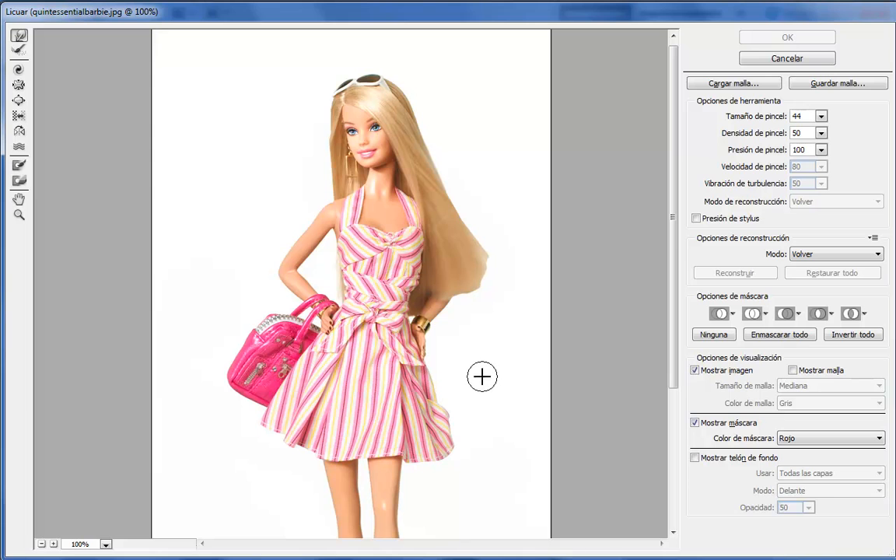
pyautogui.moveTo(484, 426)
pyautogui.mouseDown()
pyautogui.moveTo(472, 372)
pyautogui.moveTo(472, 244)
pyautogui.moveTo(421, 249)
pyautogui.mouseUp()
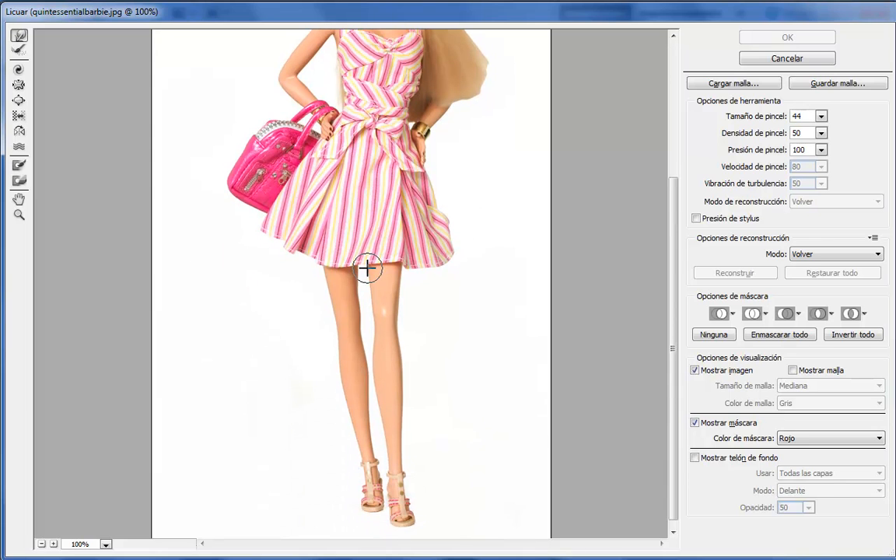
pyautogui.moveTo(369, 267); pyautogui.dragTo(363, 268)
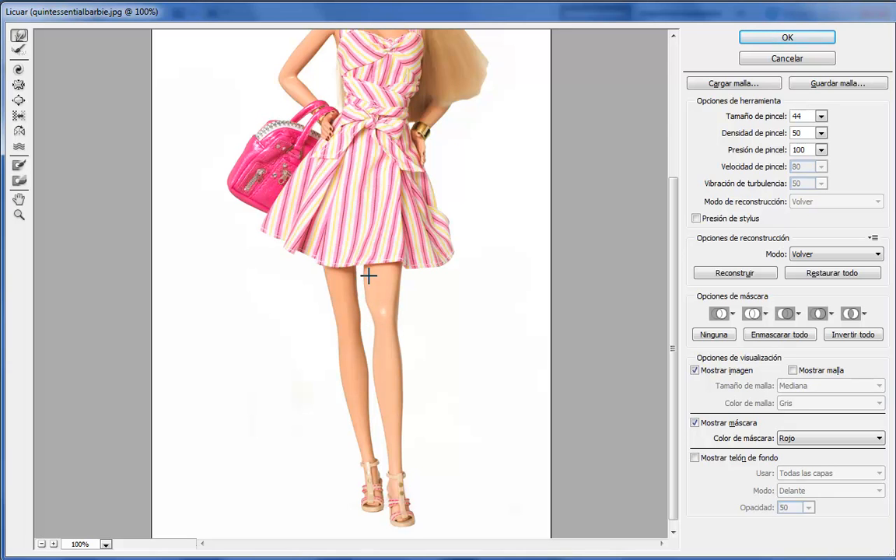
# Step: Widen the right-hand thigh on both its inner and outer edges with the Forward Warp brush at size 58
pyautogui.press(']')
pyautogui.press(']')
pyautogui.press(']')
pyautogui.press(']')
pyautogui.press(']')
pyautogui.press(']')
pyautogui.press(']')
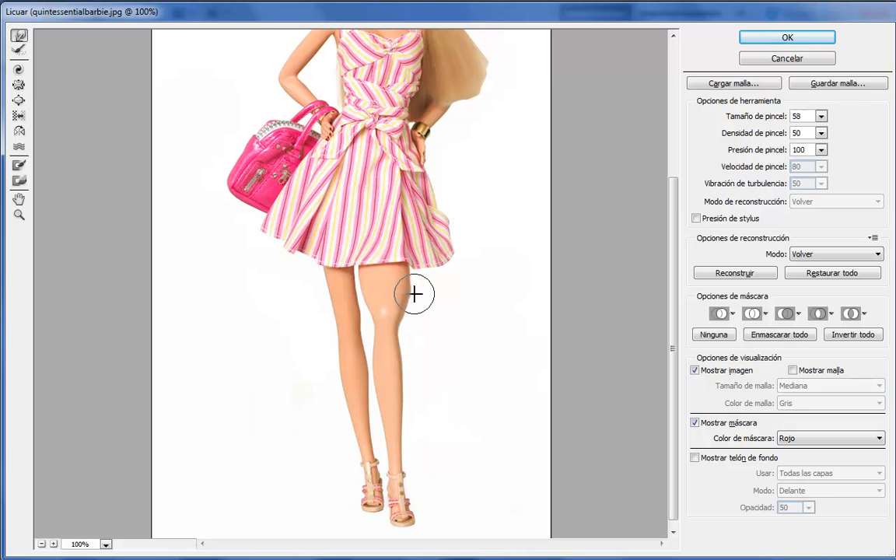
# Step: Restore the right-hand thigh's outer edge with the Reconstruct tool and push it outward again with a size 78 Forward Warp brush
pyautogui.press('r')
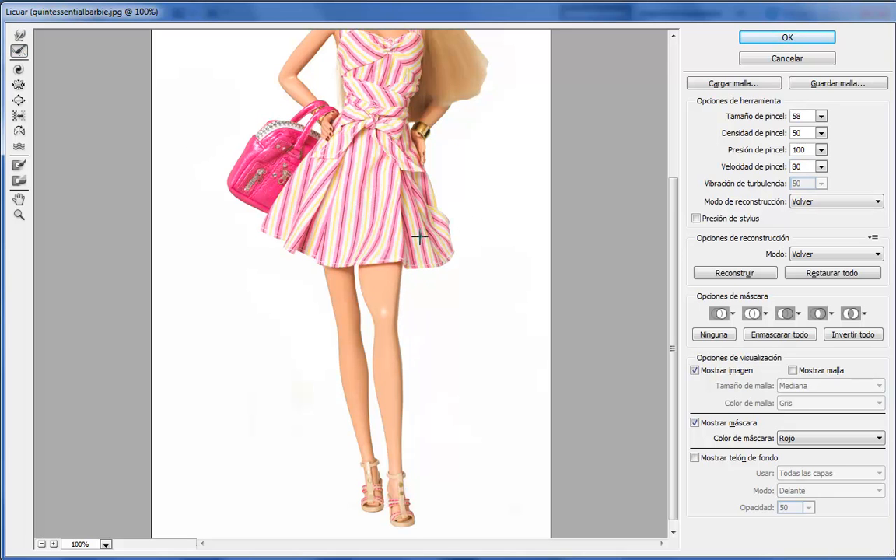
pyautogui.click(19, 36)
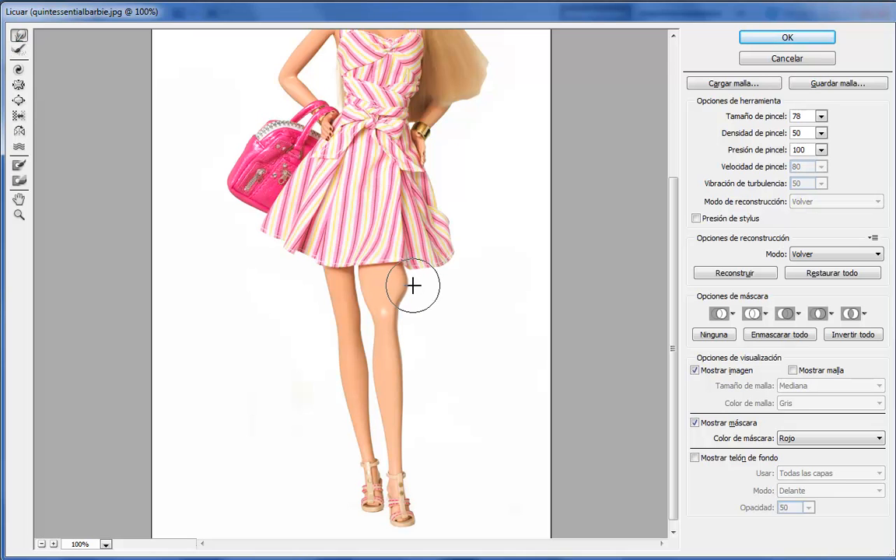
pyautogui.moveTo(398, 305)
pyautogui.mouseDown()
pyautogui.moveTo(406, 328)
pyautogui.moveTo(406, 288)
pyautogui.mouseUp()
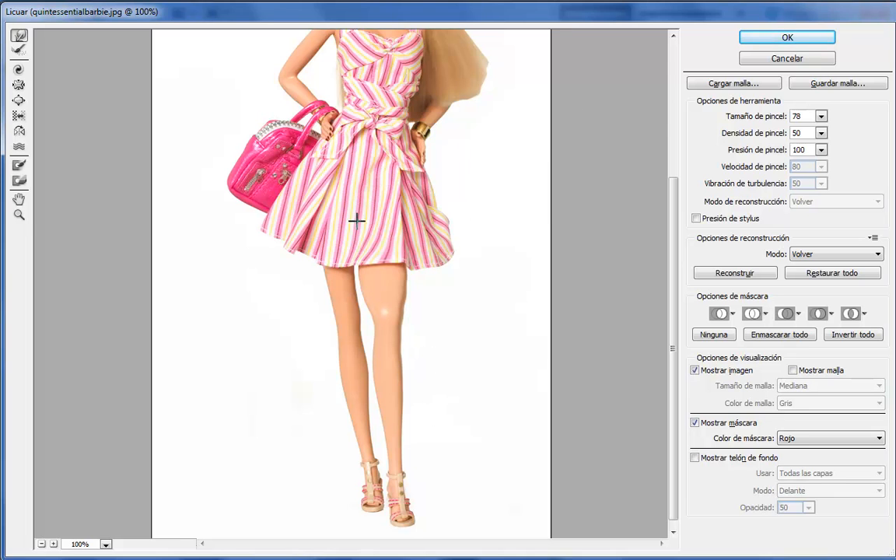
# Step: Push the right-hand thigh's outer edge farther outward at and below the skirt hem, using the Forward Warp brush at size 84
pyautogui.click(18, 218)
pyautogui.moveTo(416, 314); pyautogui.dragTo(451, 404)
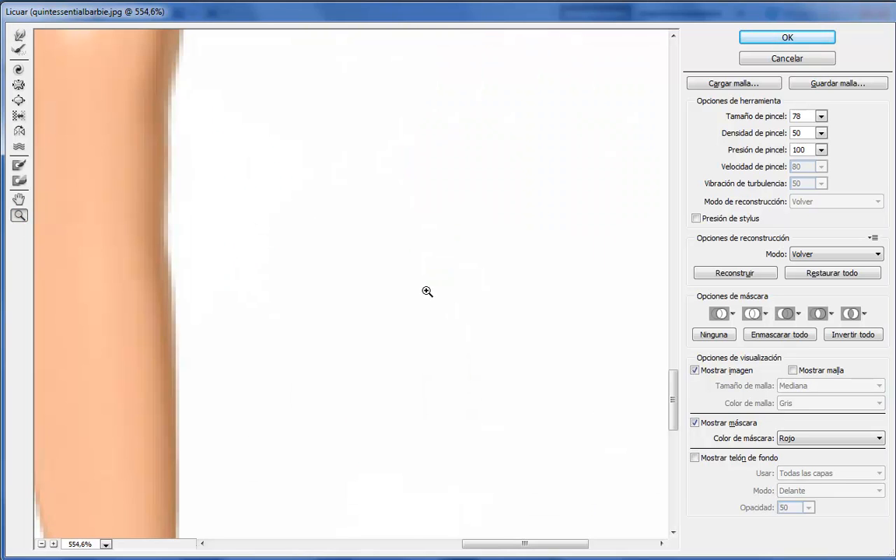
pyautogui.moveTo(346, 266); pyautogui.dragTo(312, 238)
pyautogui.keyDown('alt'); pyautogui.click(393, 325); pyautogui.keyUp('alt')
pyautogui.keyDown('alt'); pyautogui.click(386, 296); pyautogui.keyUp('alt')
pyautogui.keyDown('alt'); pyautogui.click(386, 297); pyautogui.keyUp('alt')
pyautogui.keyDown('alt'); pyautogui.click(391, 290); pyautogui.keyUp('alt')
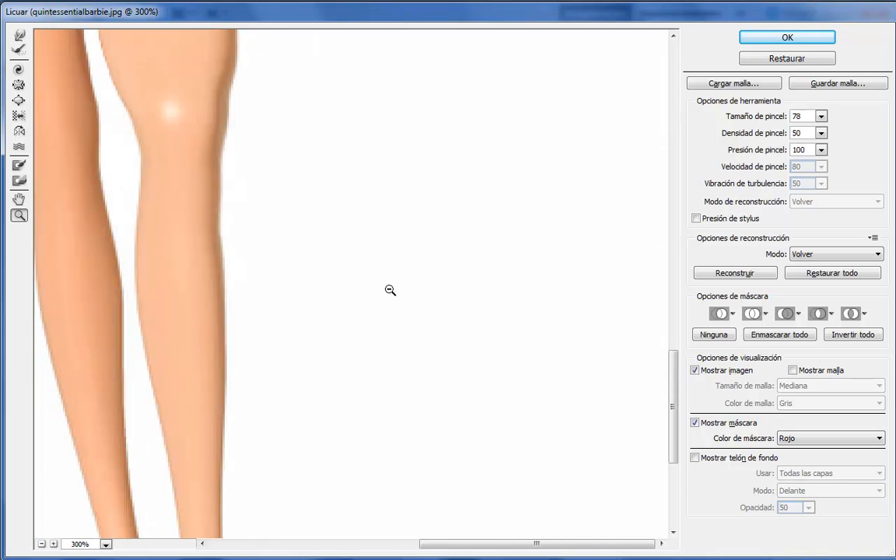
pyautogui.press('space')
pyautogui.moveTo(276, 105); pyautogui.dragTo(349, 356)
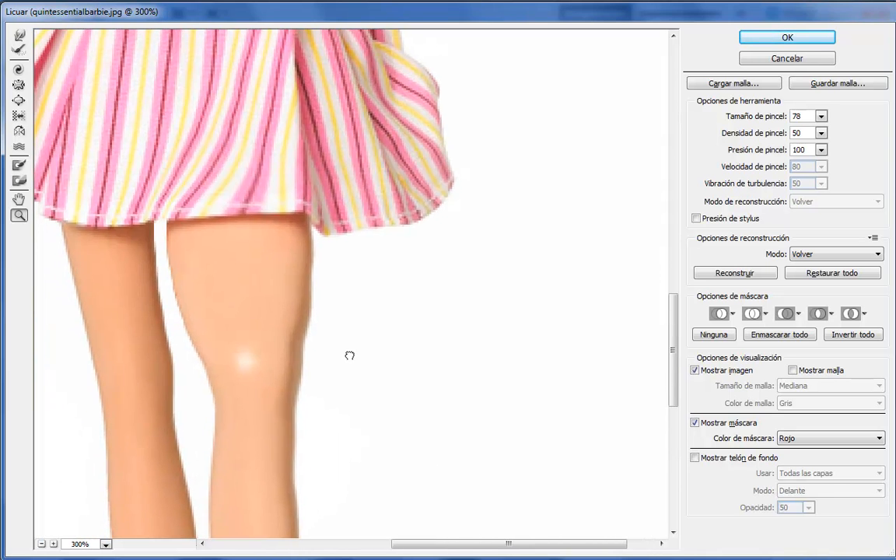
pyautogui.click(21, 36)
pyautogui.press('[')
pyautogui.press('[')
pyautogui.press('[')
pyautogui.press('[')
pyautogui.press('[')
pyautogui.press('[')
pyautogui.press('[')
pyautogui.press('[')
pyautogui.press('[')
pyautogui.press('[')
pyautogui.press('[')
pyautogui.press('[')
pyautogui.press('[')
pyautogui.press('[')
pyautogui.press('[')
pyautogui.press('[')
pyautogui.press('[')
pyautogui.press('[')
pyautogui.press('[')
pyautogui.press('[')
pyautogui.press('[')
pyautogui.press('[')
pyautogui.press('[')
pyautogui.press('[')
pyautogui.press('[')
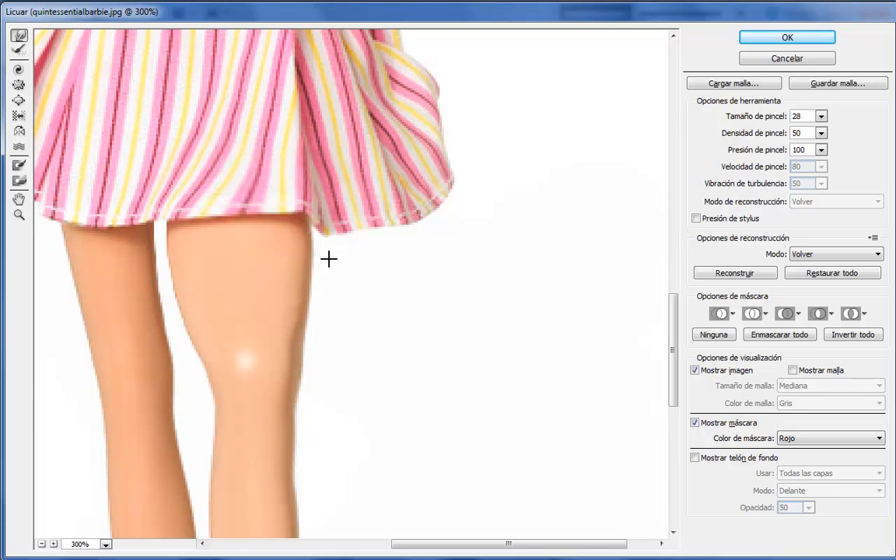
pyautogui.press(']')
pyautogui.press(']')
pyautogui.press(']')
pyautogui.press(']')
pyautogui.press(']')
pyautogui.press(']')
pyautogui.press(']')
pyautogui.press(']')
pyautogui.press(']')
pyautogui.press(']')
pyautogui.press(']')
pyautogui.press(']')
pyautogui.press(']')
pyautogui.press(']')
pyautogui.press(']')
pyautogui.press(']')
pyautogui.press(']')
pyautogui.press(']')
pyautogui.press(']')
pyautogui.press(']')
pyautogui.press(']')
pyautogui.moveTo(309, 220); pyautogui.dragTo(322, 218)
pyautogui.moveTo(312, 276); pyautogui.dragTo(320, 276)
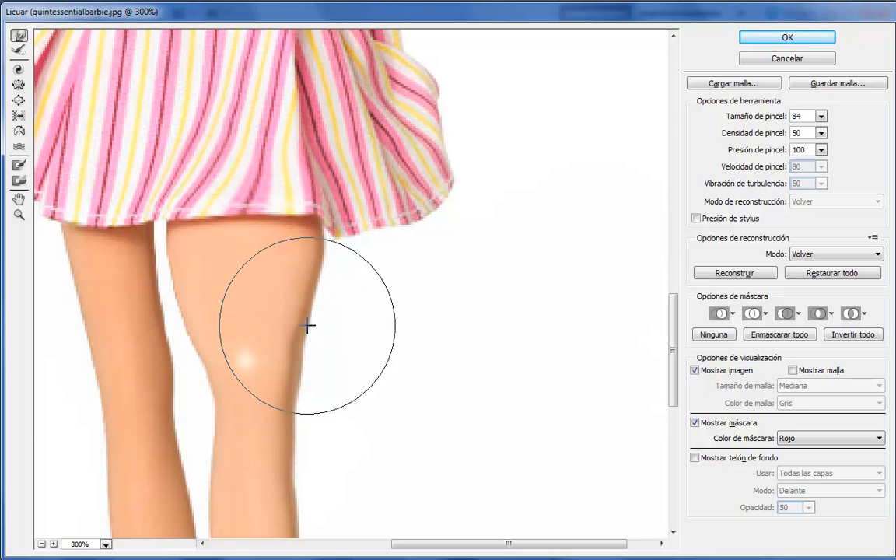
# Step: Push the right-hand leg's outer edge outward around the knee and upper calf with the Forward Warp brush at size 84
pyautogui.moveTo(311, 324); pyautogui.dragTo(315, 326)
pyautogui.moveTo(464, 422)
pyautogui.mouseDown()
pyautogui.moveTo(529, 245)
pyautogui.moveTo(549, 218)
pyautogui.mouseUp()
pyautogui.moveTo(389, 212); pyautogui.dragTo(394, 210)
pyautogui.moveTo(391, 283); pyautogui.dragTo(399, 283)
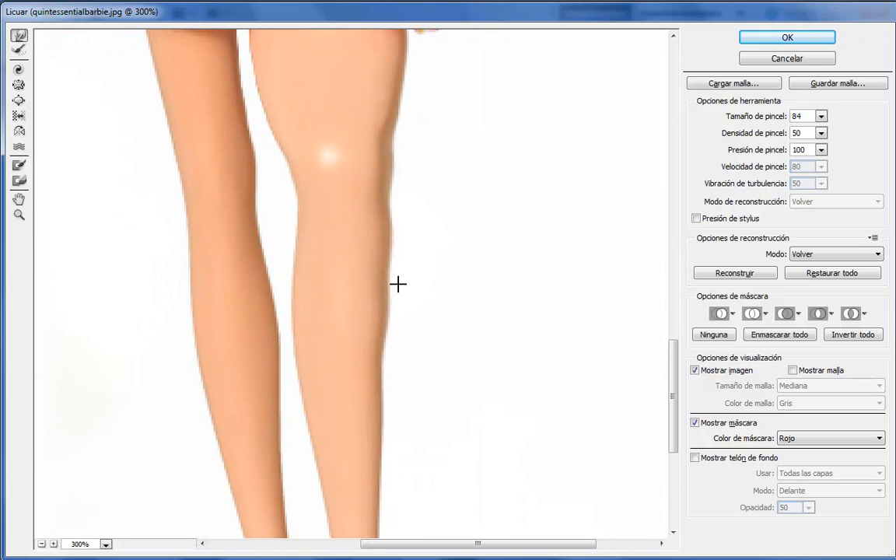
# Step: Reduce the Forward Warp brush to size 32 and push the outer edge of the right-hand calf outward
pyautogui.press('[')
pyautogui.press('[')
pyautogui.press('[')
pyautogui.press('[')
pyautogui.press('[')
pyautogui.press('[')
pyautogui.press('[')
pyautogui.press('[')
pyautogui.press('[')
pyautogui.press('[')
pyautogui.press('[')
pyautogui.press('[')
pyautogui.press('[')
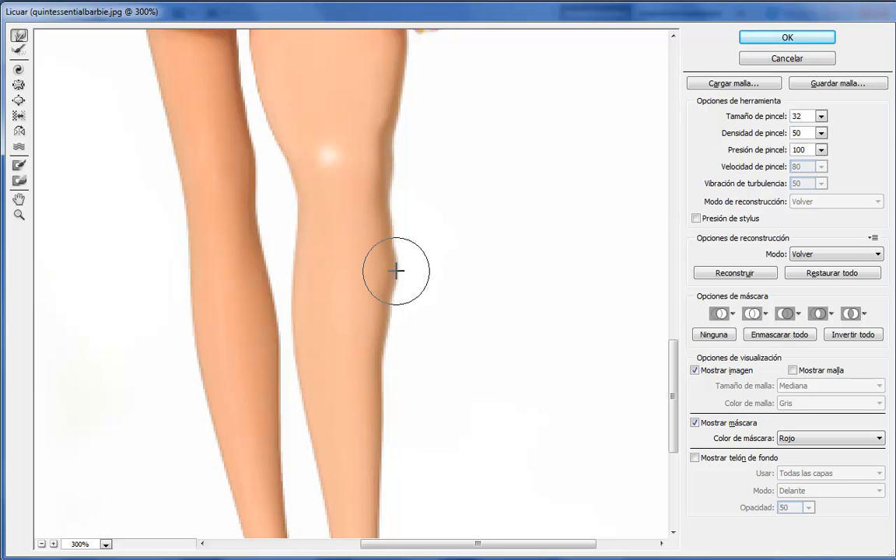
pyautogui.moveTo(391, 274)
pyautogui.mouseDown()
pyautogui.moveTo(392, 377)
pyautogui.moveTo(383, 370)
pyautogui.moveTo(395, 371)
pyautogui.moveTo(389, 340)
pyautogui.moveTo(387, 432)
pyautogui.mouseUp()
pyautogui.moveTo(384, 397); pyautogui.dragTo(391, 397)
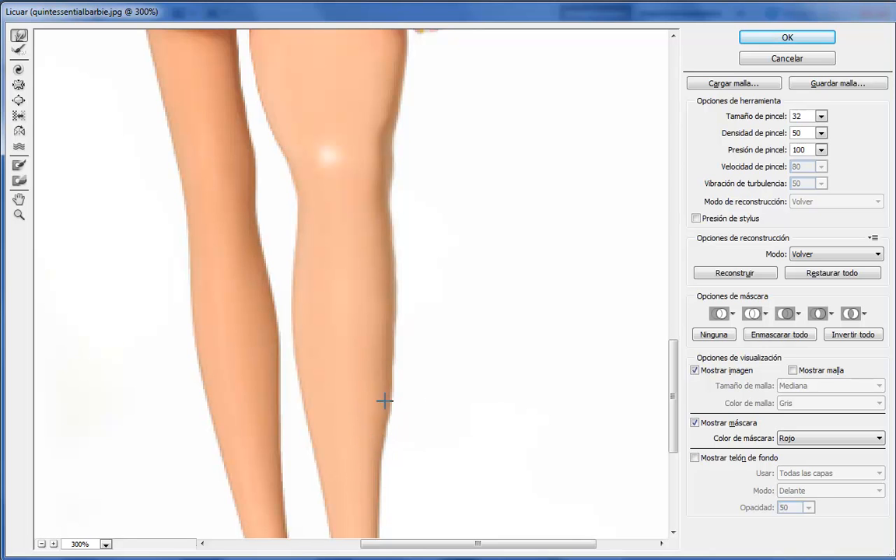
# Step: Set the Forward Warp brush size to 44 and widen the right-hand leg's outer edge from below the knee to above the ankle
pyautogui.moveTo(516, 448); pyautogui.dragTo(524, 326)
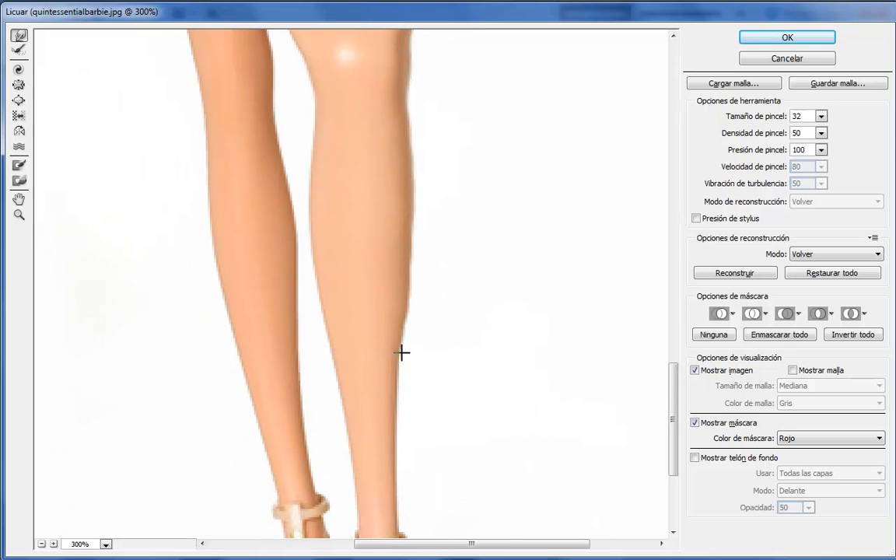
pyautogui.press(']')
pyautogui.press(']')
pyautogui.press(']')
pyautogui.press(']')
pyautogui.press(']')
pyautogui.press(']')
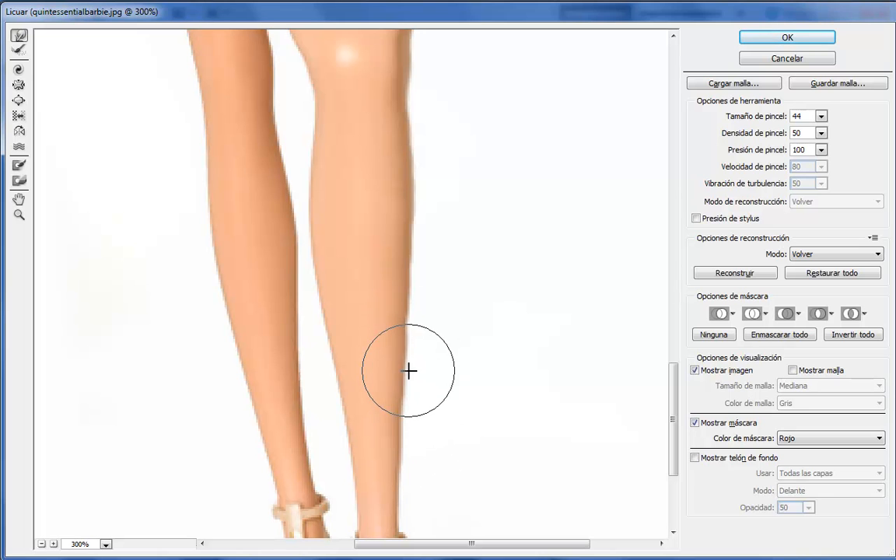
pyautogui.moveTo(410, 255); pyautogui.dragTo(413, 203)
pyautogui.moveTo(413, 171); pyautogui.dragTo(412, 151)
pyautogui.moveTo(407, 109); pyautogui.dragTo(409, 105)
pyautogui.moveTo(403, 327); pyautogui.dragTo(405, 332)
pyautogui.moveTo(396, 438); pyautogui.dragTo(400, 442)
# Step: Reduce the Forward Warp brush size to 20
pyautogui.press(']')
pyautogui.press('[')
pyautogui.press('[')
pyautogui.press('[')
pyautogui.press('[')
pyautogui.press('[')
pyautogui.press('[')
pyautogui.press('[')
pyautogui.press('[')
pyautogui.press('[')
pyautogui.press('[')
pyautogui.press('[')
pyautogui.press('[')
pyautogui.press('[')
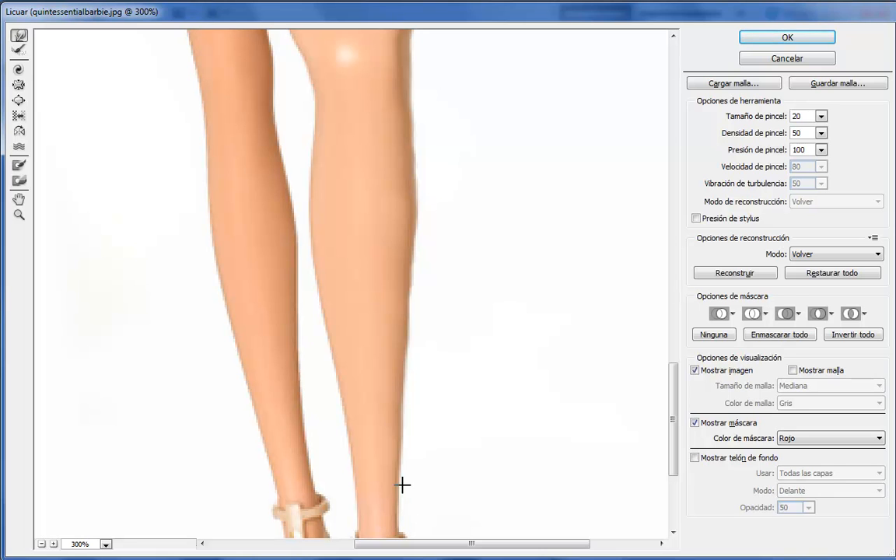
# Step: Zoom out to check the widened right-hand leg against the whole doll and the other leg
pyautogui.press('z')
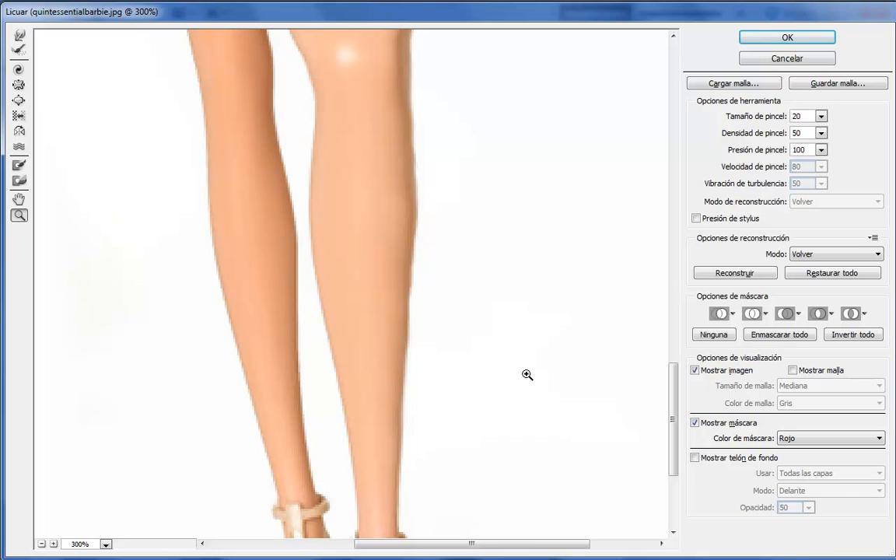
pyautogui.hotkey('ctrl', '-')
pyautogui.hotkey('ctrl', '-')
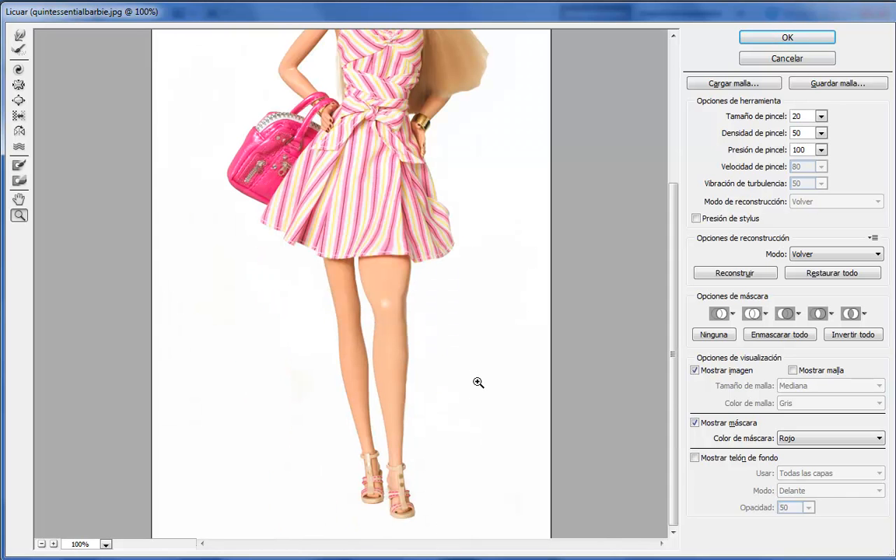
pyautogui.hotkey('ctrl', '-')
pyautogui.hotkey('ctrl', '-')
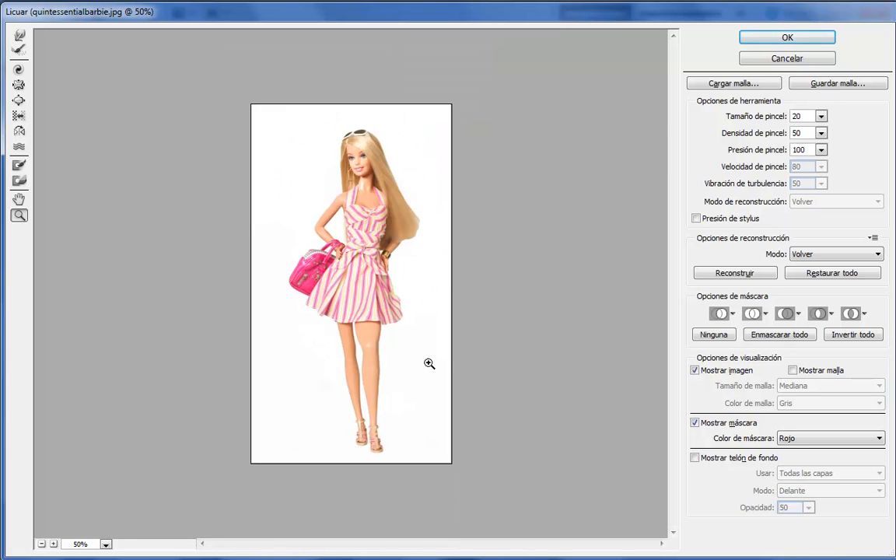
pyautogui.moveTo(395, 358)
pyautogui.mouseDown()
pyautogui.moveTo(344, 291)
pyautogui.moveTo(424, 350)
pyautogui.mouseUp()
pyautogui.click(410, 359)
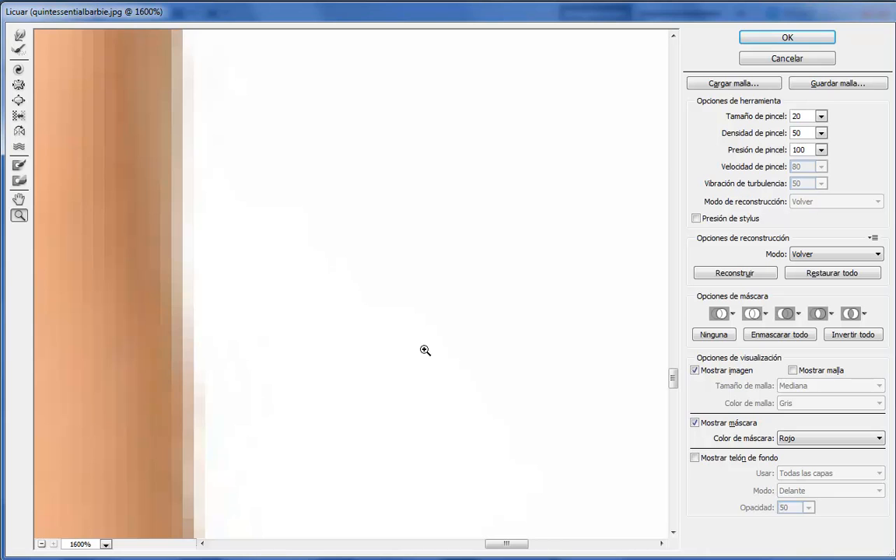
pyautogui.keyDown('alt'); pyautogui.click(449, 383); pyautogui.keyUp('alt')
pyautogui.keyDown('alt'); pyautogui.click(451, 376); pyautogui.keyUp('alt')
pyautogui.keyDown('alt'); pyautogui.click(452, 375); pyautogui.keyUp('alt')
pyautogui.keyDown('alt'); pyautogui.click(453, 367); pyautogui.keyUp('alt')
pyautogui.keyDown('alt'); pyautogui.click(453, 365); pyautogui.keyUp('alt')
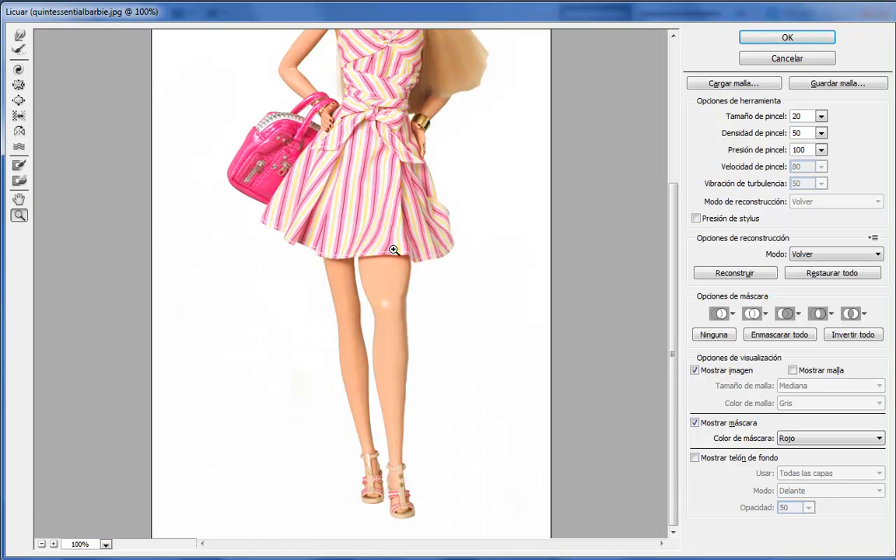
# Step: Set the Forward Warp brush size to 64 and nudge the outer edge of the right-hand calf outward
pyautogui.press('r')
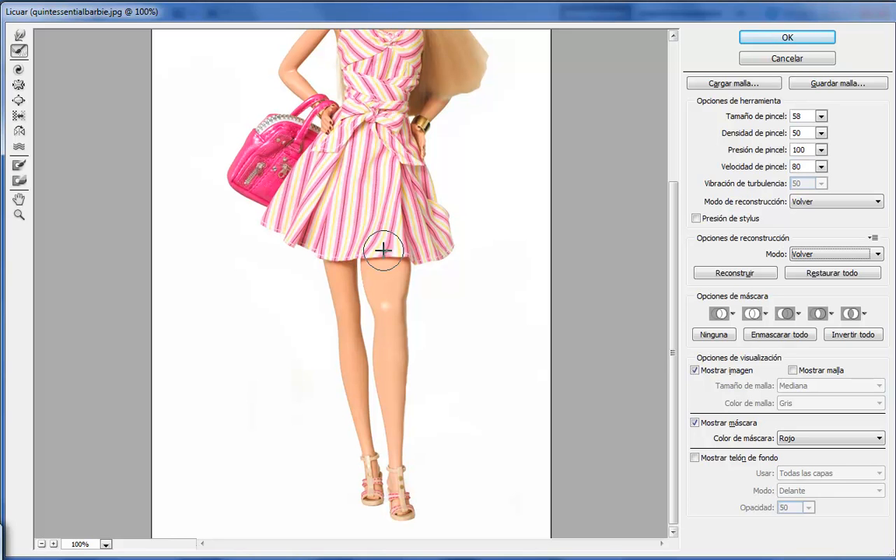
pyautogui.press('w')
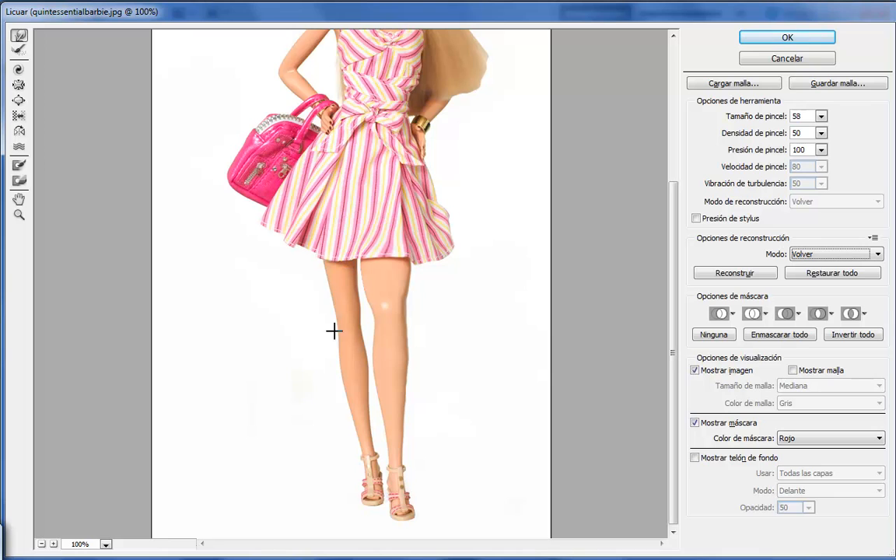
pyautogui.press(']')
pyautogui.press(']')
pyautogui.press(']')
pyautogui.press(']')
pyautogui.press(']')
pyautogui.press(']')
pyautogui.press(']')
pyautogui.press('[')
pyautogui.press('[')
pyautogui.press('[')
pyautogui.press('[')
pyautogui.moveTo(405, 380); pyautogui.dragTo(408, 380)
# Step: Try to push the left-hand thigh's inner edge toward the other leg below the hem, and undo that stroke
pyautogui.moveTo(346, 275); pyautogui.dragTo(374, 269)
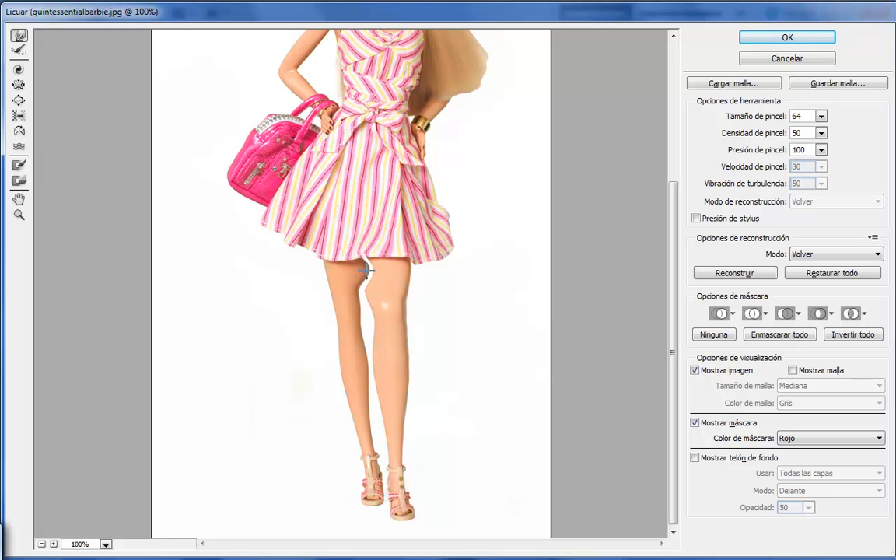
pyautogui.hotkey('ctrl', 'z')
# Step: Enlarge the brush to size 114 with the Bloat tool and inflate the right-hand leg just below the knee
pyautogui.press(']')
pyautogui.press(']')
pyautogui.press(']')
pyautogui.press(']')
pyautogui.press(']')
pyautogui.press(']')
pyautogui.press(']')
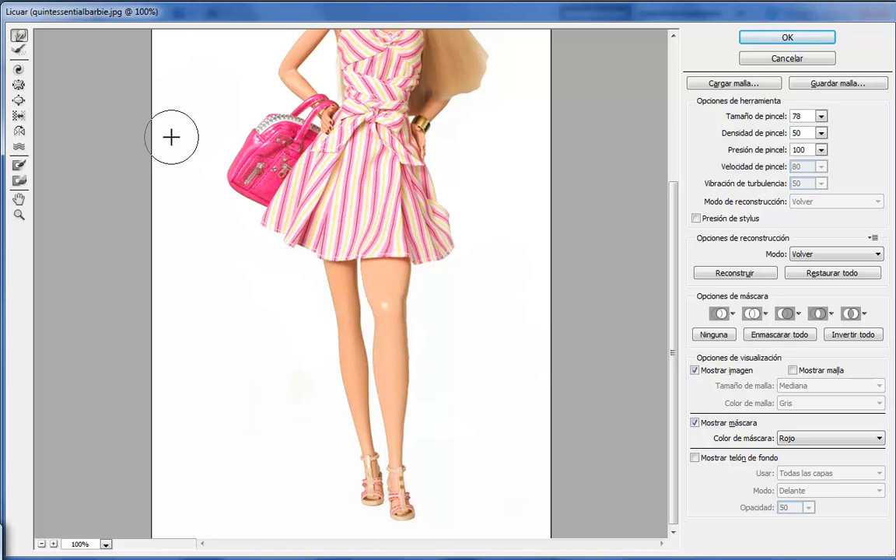
pyautogui.click(20, 102)
pyautogui.press(']')
pyautogui.press(']')
pyautogui.press(']')
pyautogui.press(']')
pyautogui.press(']')
pyautogui.press(']')
pyautogui.press(']')
pyautogui.press(']')
pyautogui.press(']')
pyautogui.press(']')
pyautogui.press(']')
pyautogui.press(']')
pyautogui.press(']')
pyautogui.press(']')
pyautogui.press(']')
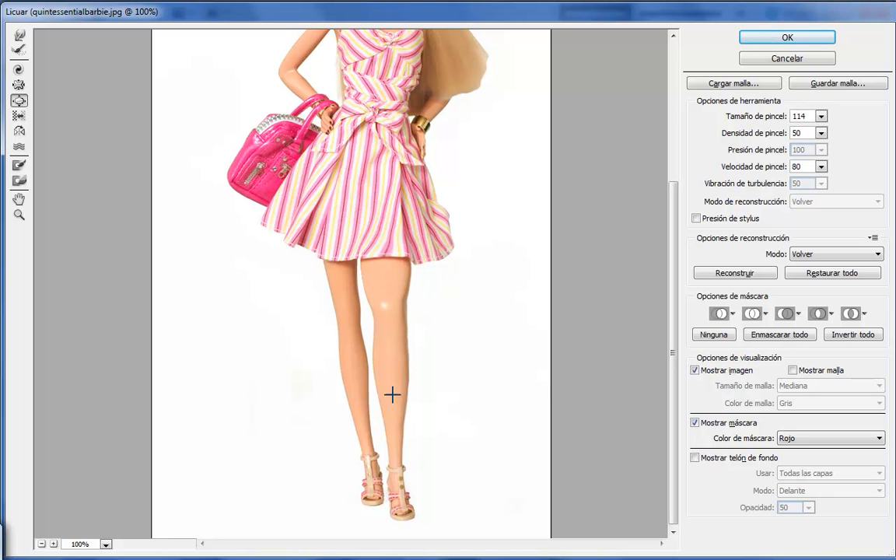
pyautogui.moveTo(387, 325); pyautogui.dragTo(388, 328)
# Step: Enlarge the Bloat brush to size 140 and inflate the right-hand calf
pyautogui.press(']')
pyautogui.press(']')
pyautogui.press(']')
pyautogui.press(']')
pyautogui.press(']')
pyautogui.press(']')
pyautogui.press(']')
pyautogui.press(']')
pyautogui.press(']')
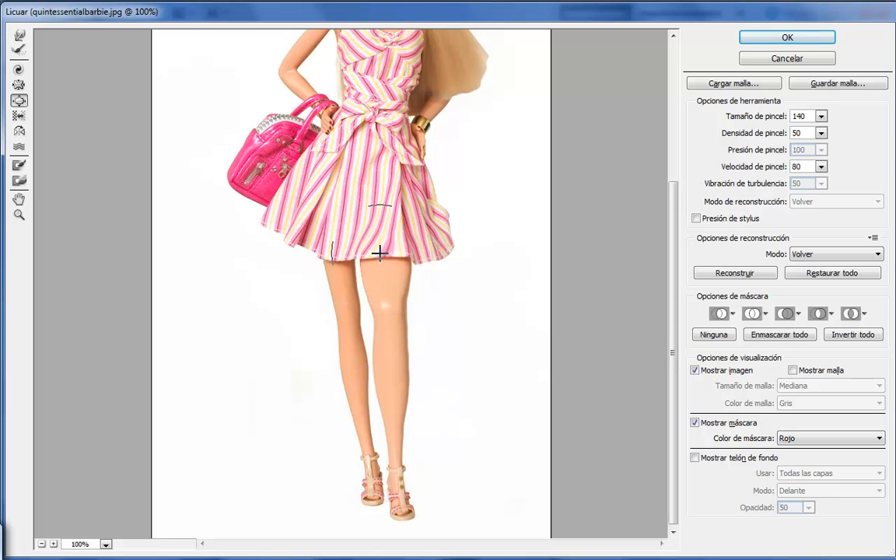
pyautogui.moveTo(387, 340); pyautogui.dragTo(392, 372)
pyautogui.hotkey('ctrl', 'z')
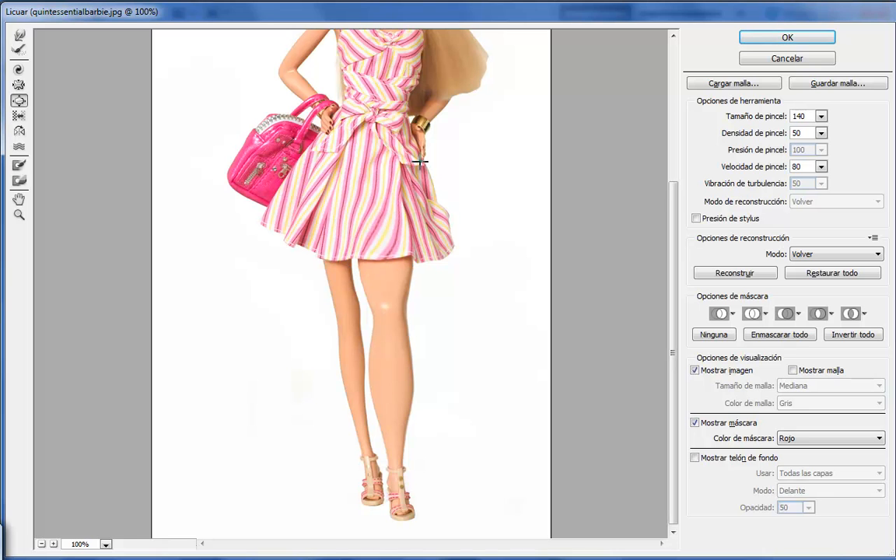
pyautogui.moveTo(484, 253)
pyautogui.mouseDown()
pyautogui.moveTo(486, 346)
pyautogui.moveTo(486, 259)
pyautogui.mouseUp()
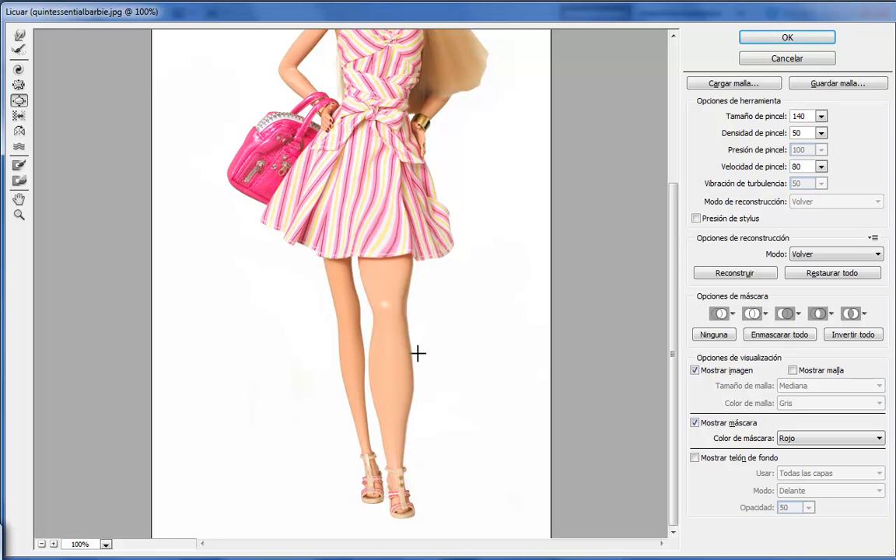
# Step: Return to the Forward Warp tool, reduce its brush to size 40, and widen the right-hand thigh's inner edge below the skirt
pyautogui.click(20, 35)
pyautogui.press('[')
pyautogui.press('[')
pyautogui.press('[')
pyautogui.press('[')
pyautogui.press('[')
pyautogui.press('[')
pyautogui.press('[')
pyautogui.press('[')
pyautogui.press('[')
pyautogui.press('[')
pyautogui.press('[')
pyautogui.press('[')
pyautogui.press('[')
pyautogui.press('[')
pyautogui.press('[')
pyautogui.press('[')
pyautogui.press('[')
pyautogui.press('[')
pyautogui.press('[')
pyautogui.press('[')
pyautogui.press('[')
pyautogui.press('[')
pyautogui.press('[')
pyautogui.press('[')
pyautogui.press('[')
pyautogui.press('[')
pyautogui.press('[')
pyautogui.press('[')
pyautogui.press('[')
pyautogui.press('[')
pyautogui.press('[')
pyautogui.press('[')
pyautogui.press('[')
pyautogui.press('[')
pyautogui.press('[')
pyautogui.press('[')
pyautogui.press('[')
pyautogui.press('[')
pyautogui.press('[')
pyautogui.press('[')
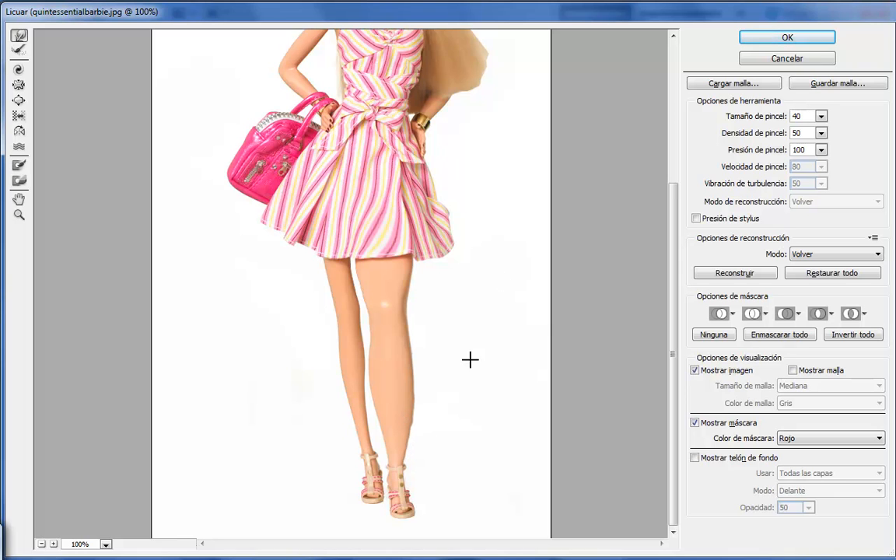
# Step: Enlarge the Forward Warp brush to size 64 and push the dress's waist outward on the handbag side
pyautogui.press('space')
pyautogui.moveTo(573, 204); pyautogui.dragTo(481, 364)
pyautogui.press(']')
pyautogui.press(']')
pyautogui.press(']')
pyautogui.press(']')
pyautogui.press(']')
pyautogui.press(']')
pyautogui.press(']')
pyautogui.press(']')
pyautogui.press(']')
pyautogui.press(']')
pyautogui.press(']')
pyautogui.press(']')
pyautogui.press(']')
pyautogui.press(']')
pyautogui.press(']')
pyautogui.press(']')
pyautogui.press(']')
pyautogui.press(']')
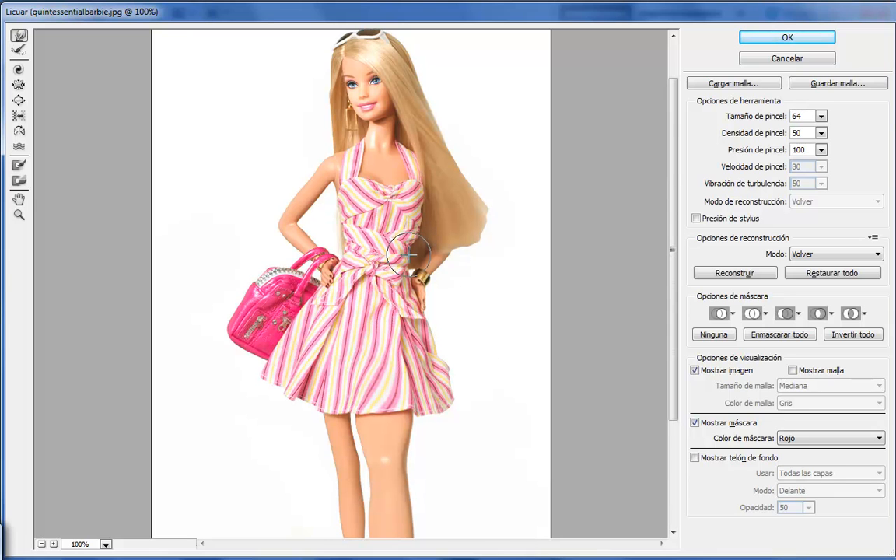
pyautogui.moveTo(342, 274)
pyautogui.mouseDown()
pyautogui.moveTo(345, 238)
pyautogui.moveTo(365, 204)
pyautogui.mouseUp()
# Step: Switch to the Bloat tool at size 90 and inflate both sides of the doll's bust
pyautogui.click(20, 100)
pyautogui.press(']')
pyautogui.press(']')
pyautogui.click(360, 200)
pyautogui.click(362, 195)
pyautogui.click(345, 200)
pyautogui.click(360, 202)
pyautogui.click(413, 202)
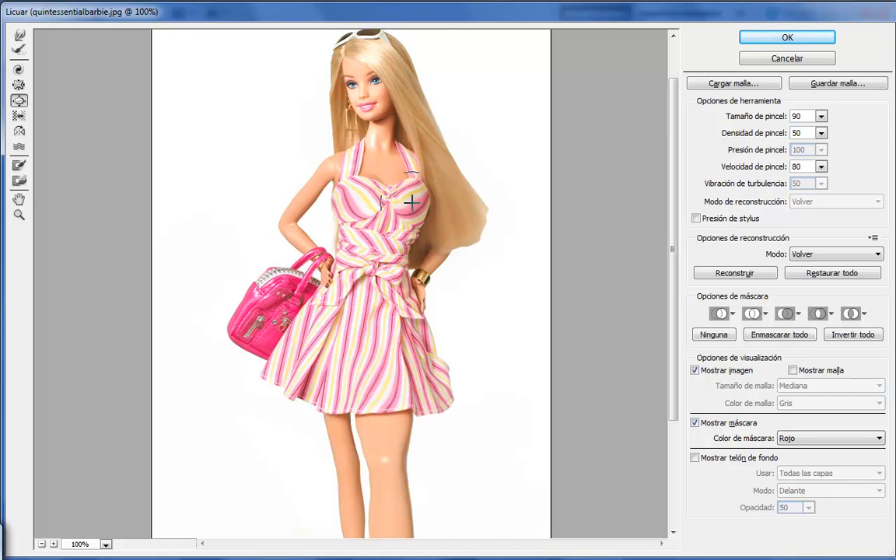
pyautogui.click(402, 199)
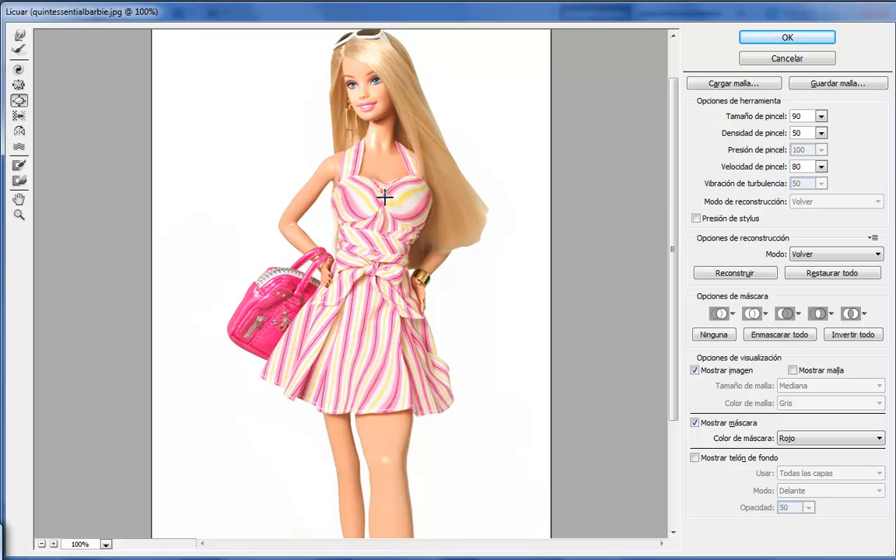
# Step: Enlarge the Bloat brush to size 130 and inflate the doll's midriff and waist
pyautogui.press(']')
pyautogui.press(']')
pyautogui.press(']')
pyautogui.press(']')
pyautogui.press(']')
pyautogui.press(']')
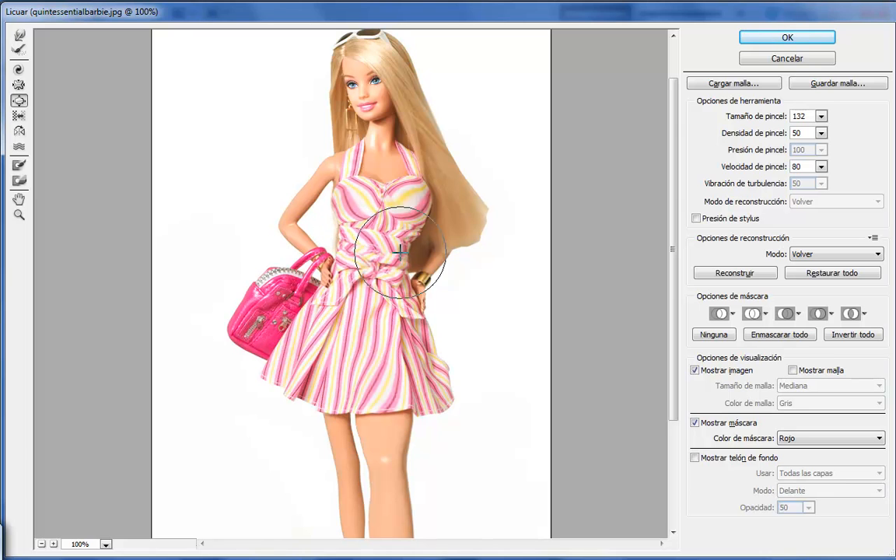
pyautogui.press('[')
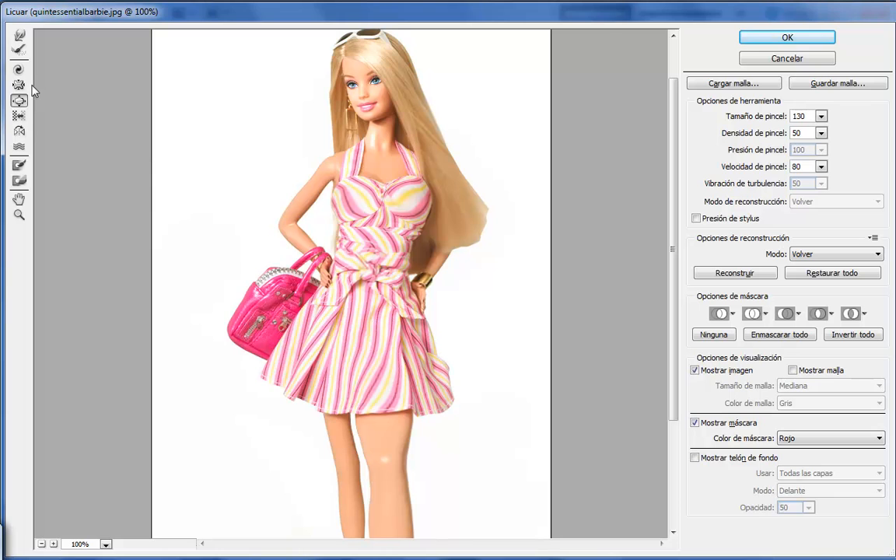
# Step: Return to the Forward Warp tool with a size 100 brush and push the bust and waist outward on both sides
pyautogui.click(18, 35)
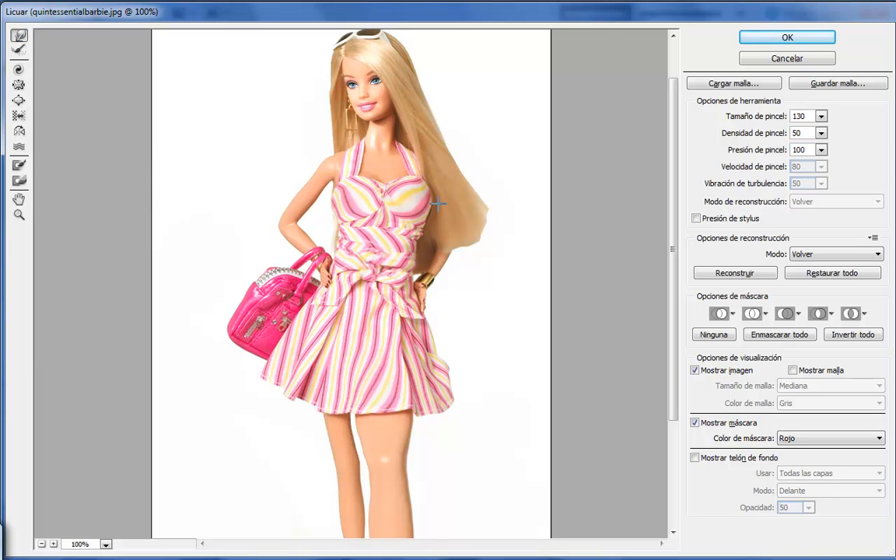
pyautogui.press('[')
pyautogui.press('[')
pyautogui.press('[')
pyautogui.press('[')
pyautogui.press('[')
pyautogui.press('[')
pyautogui.press('[')
pyautogui.press('[')
pyautogui.press('[')
pyautogui.press('[')
pyautogui.press('[')
pyautogui.press('[')
pyautogui.press('[')
pyautogui.press('[')
pyautogui.press('[')
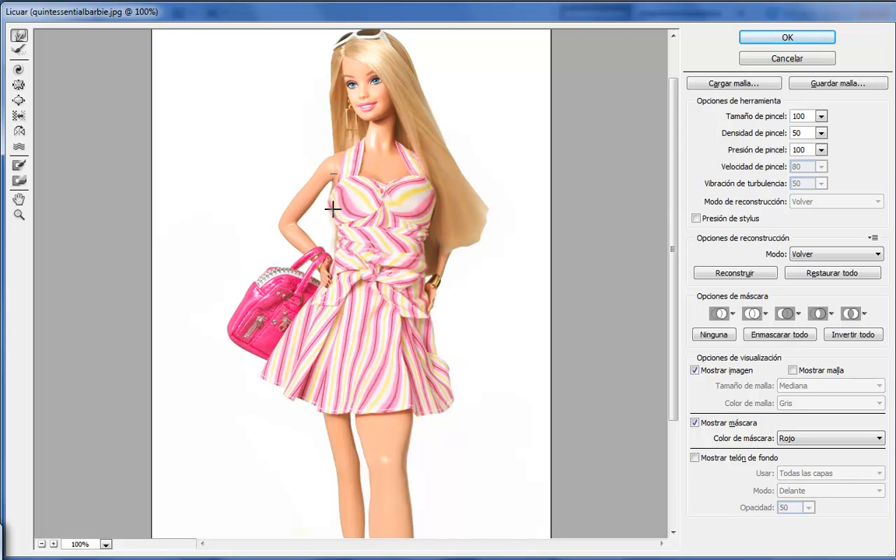
pyautogui.moveTo(341, 186)
pyautogui.mouseDown()
pyautogui.moveTo(340, 216)
pyautogui.moveTo(332, 202)
pyautogui.mouseUp()
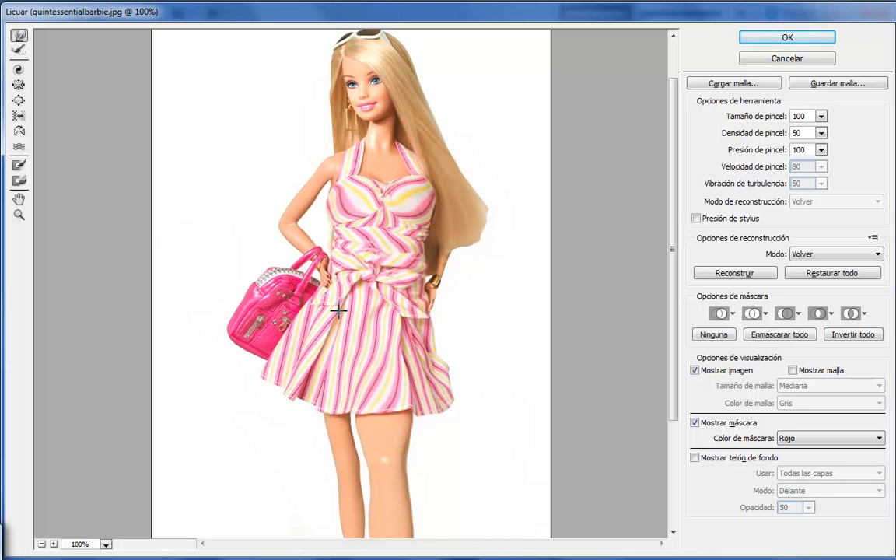
pyautogui.moveTo(321, 311)
pyautogui.mouseDown()
pyautogui.moveTo(313, 308)
pyautogui.moveTo(276, 364)
pyautogui.mouseUp()
pyautogui.moveTo(342, 281); pyautogui.dragTo(337, 281)
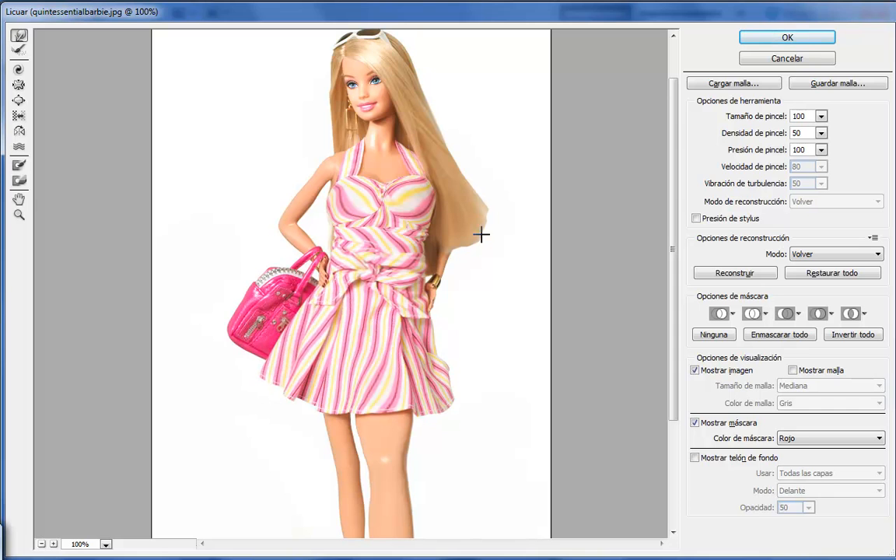
# Step: Enlarge the Forward Warp brush to size 114 and widen the hip and skirt edges, reshaping the hem
pyautogui.press(']')
pyautogui.press(']')
pyautogui.press(']')
pyautogui.press(']')
pyautogui.press(']')
pyautogui.press(']')
pyautogui.press(']')
pyautogui.moveTo(291, 373); pyautogui.dragTo(280, 356)
pyautogui.moveTo(430, 370); pyautogui.dragTo(437, 363)
pyautogui.moveTo(426, 324); pyautogui.dragTo(435, 331)
pyautogui.moveTo(432, 369); pyautogui.dragTo(422, 401)
pyautogui.moveTo(406, 437)
pyautogui.mouseDown()
pyautogui.moveTo(413, 442)
pyautogui.moveTo(366, 441)
pyautogui.moveTo(358, 424)
pyautogui.mouseUp()
pyautogui.moveTo(436, 316); pyautogui.dragTo(441, 319)
pyautogui.moveTo(443, 360); pyautogui.dragTo(450, 361)
pyautogui.moveTo(426, 270); pyautogui.dragTo(433, 270)
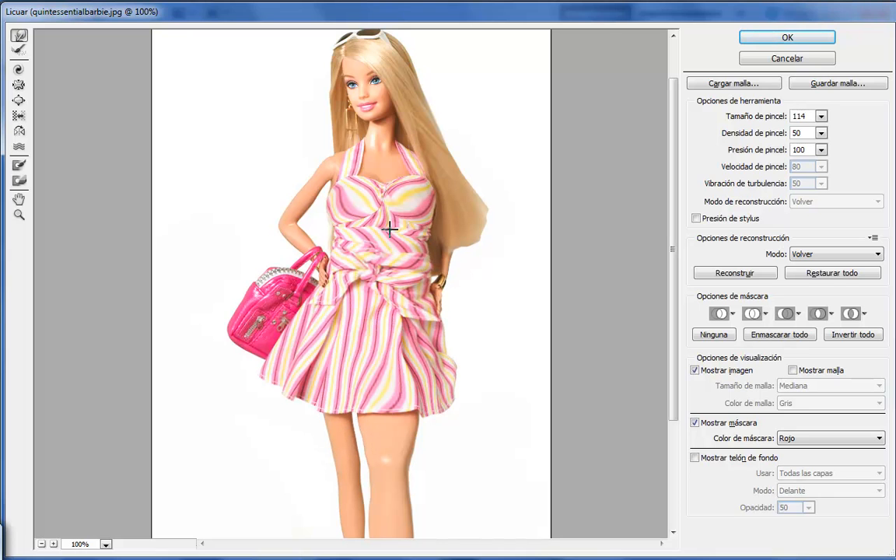
# Step: Reduce the Forward Warp brush to size 30, fatten the doll's face and neck, and apply the Liquify filter
pyautogui.press('[')
pyautogui.press('[')
pyautogui.press('[')
pyautogui.press('[')
pyautogui.press('[')
pyautogui.press('[')
pyautogui.press('[')
pyautogui.press('[')
pyautogui.press('[')
pyautogui.press('[')
pyautogui.press('[')
pyautogui.press('[')
pyautogui.press('[')
pyautogui.press('[')
pyautogui.press('[')
pyautogui.press('[')
pyautogui.press('[')
pyautogui.press('[')
pyautogui.press('[')
pyautogui.press('[')
pyautogui.press('[')
pyautogui.press('[')
pyautogui.press('[')
pyautogui.press('[')
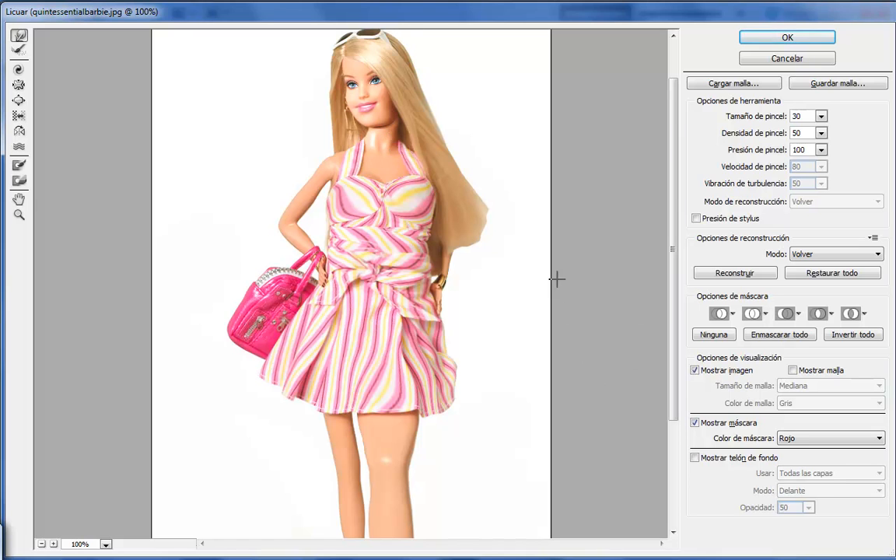
pyautogui.scroll(-5, 514, 210)
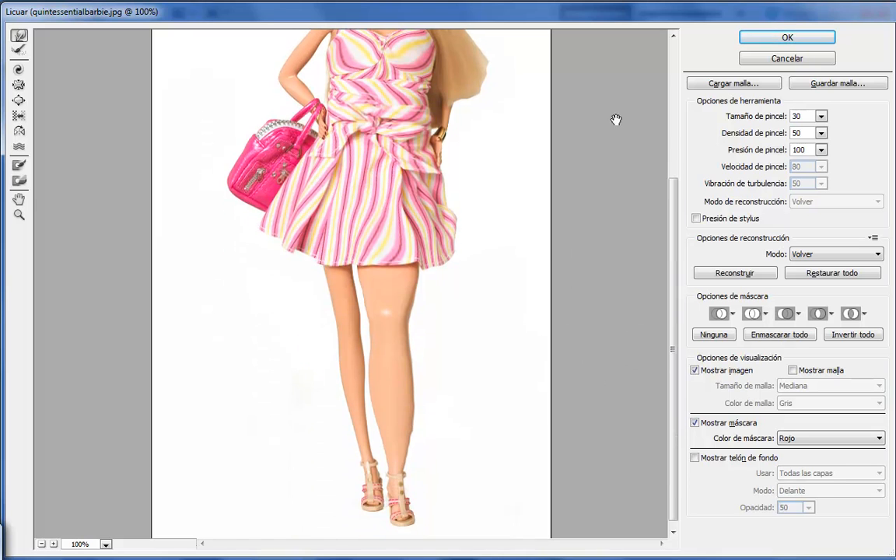
pyautogui.click(751, 37)
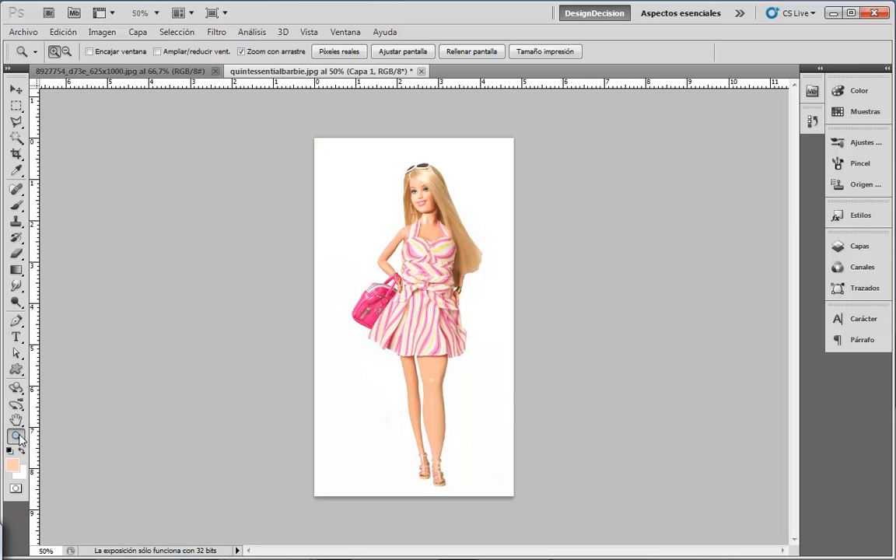
# Step: Paint along the right-hand leg's outer edge with a size 7 brush in the background's white to smooth the calf contour
pyautogui.moveTo(479, 271); pyautogui.dragTo(515, 444)
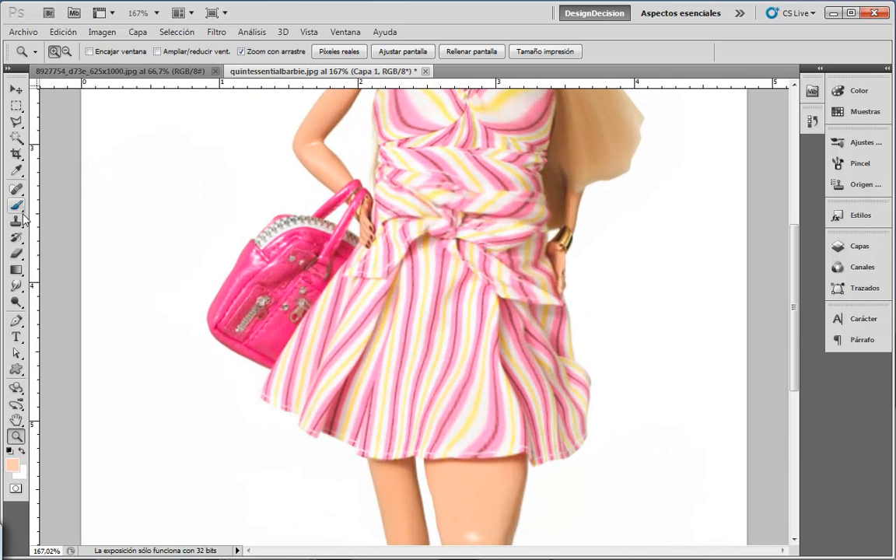
pyautogui.click(17, 206)
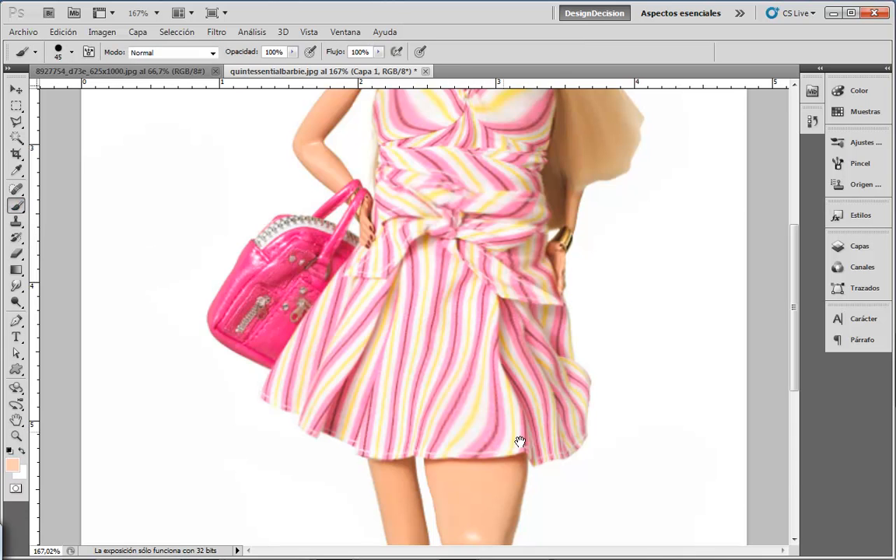
pyautogui.scroll(-5, 513, 350)
pyautogui.press('[')
pyautogui.press('[')
pyautogui.press('[')
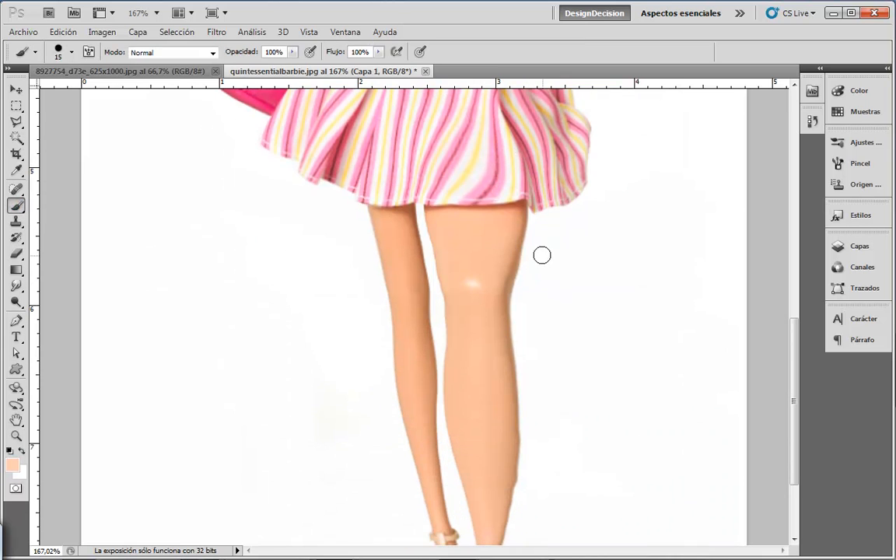
pyautogui.keyDown('alt'); pyautogui.click(504, 242); pyautogui.keyUp('alt')
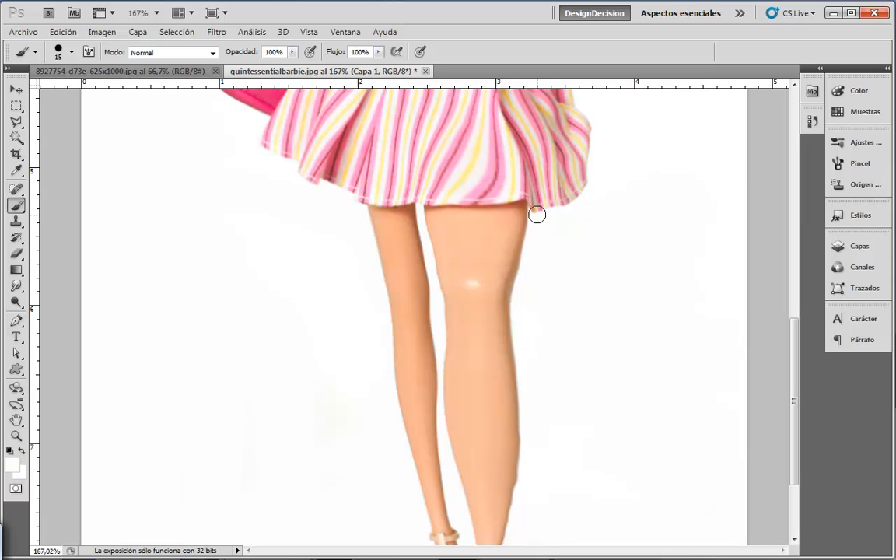
pyautogui.press('[')
pyautogui.press('[')
pyautogui.press('[')
pyautogui.moveTo(586, 421); pyautogui.dragTo(550, 234)
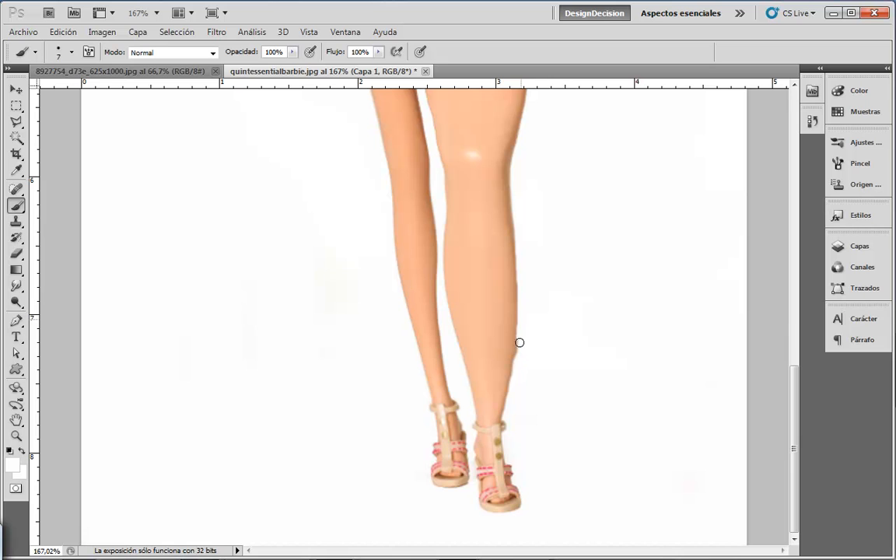
pyautogui.moveTo(517, 205); pyautogui.dragTo(508, 402)
pyautogui.moveTo(604, 216); pyautogui.dragTo(558, 315)
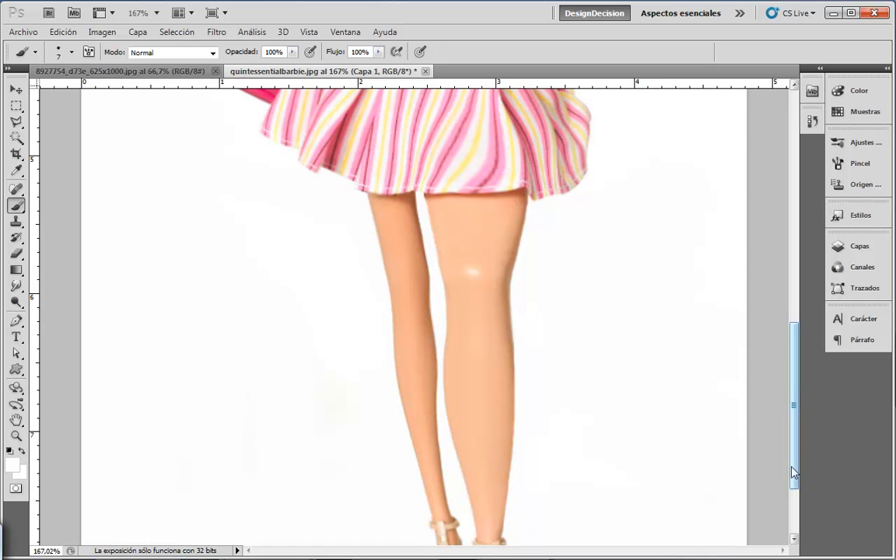
pyautogui.press(']')
pyautogui.press(']')
pyautogui.press(']')
pyautogui.press(']')
pyautogui.press(']')
pyautogui.press(']')
pyautogui.press(']')
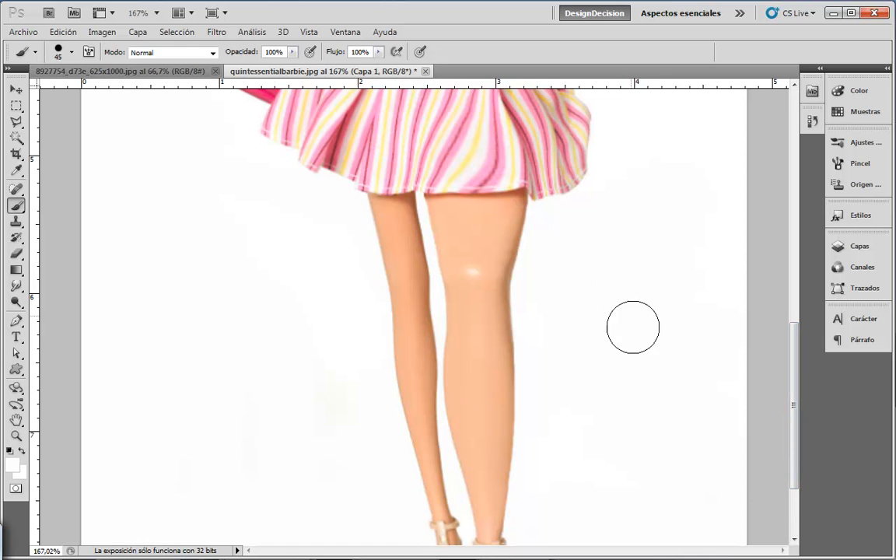
# Step: Add a layer mask to Capa 1 and paint it black at size 20 over the handbag-side hand to restore the original
pyautogui.press('z')
pyautogui.hotkey('ctrl', '0')
pyautogui.moveTo(643, 344); pyautogui.dragTo(647, 344)
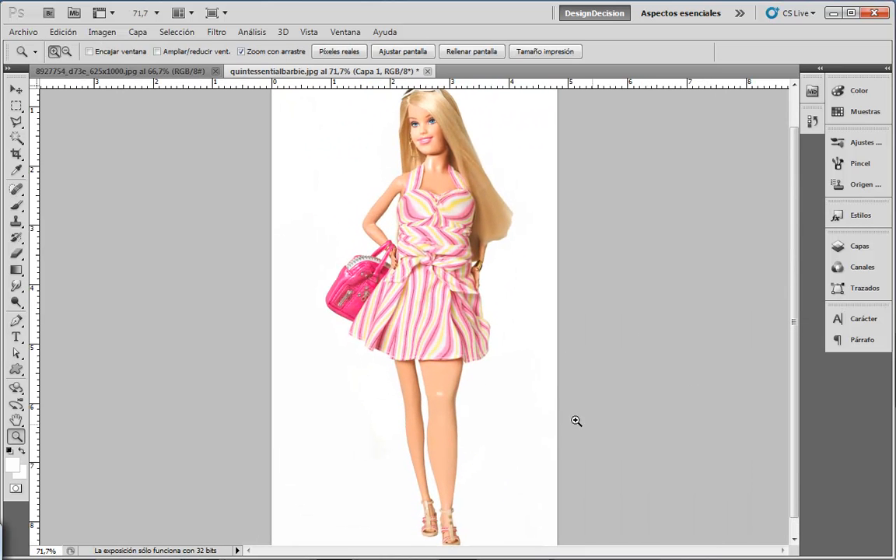
pyautogui.moveTo(517, 381); pyautogui.dragTo(524, 344)
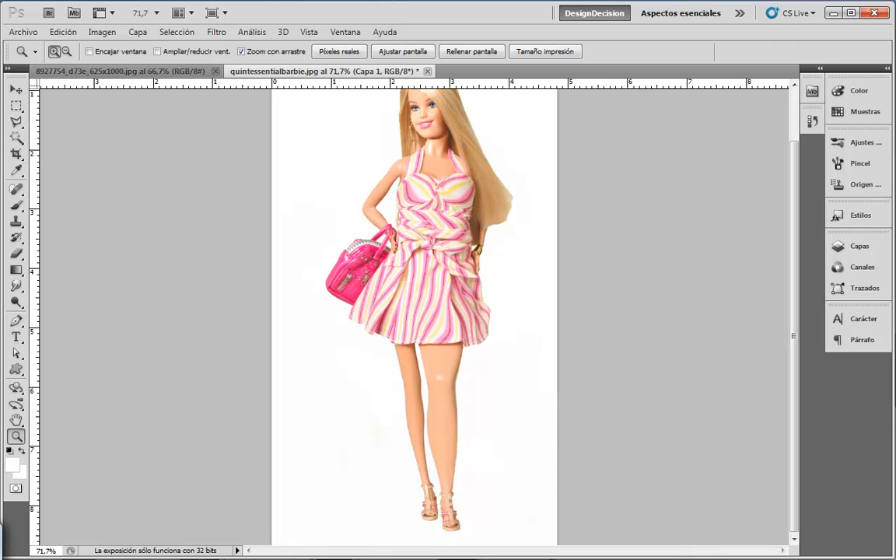
pyautogui.click(837, 247)
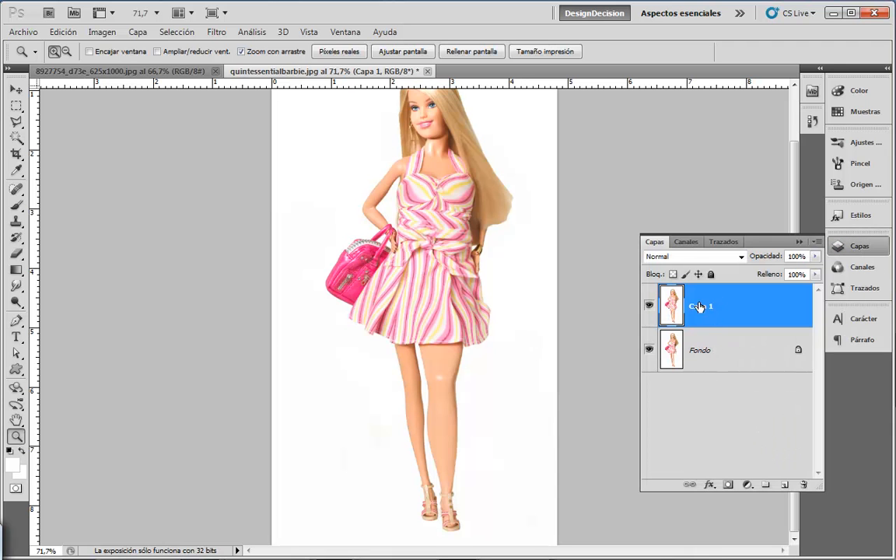
pyautogui.click(728, 485)
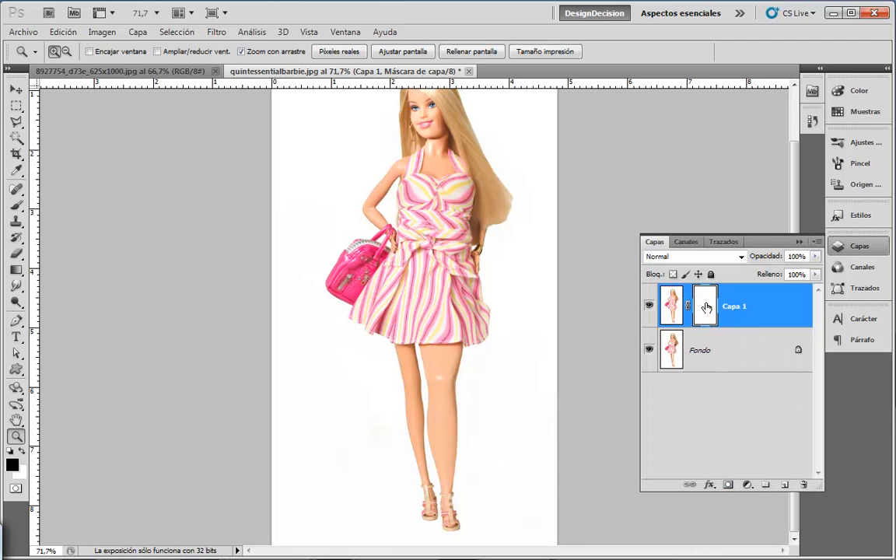
pyautogui.click(15, 204)
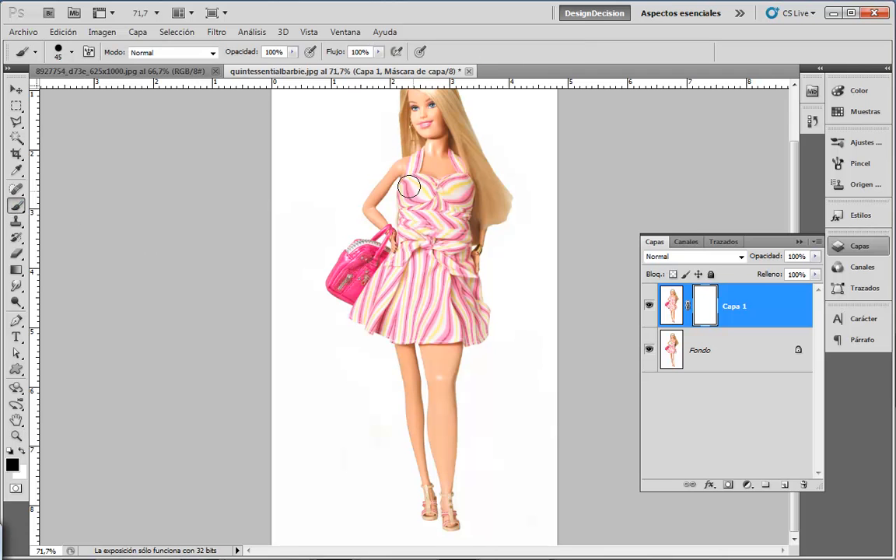
pyautogui.press('[')
pyautogui.press('[')
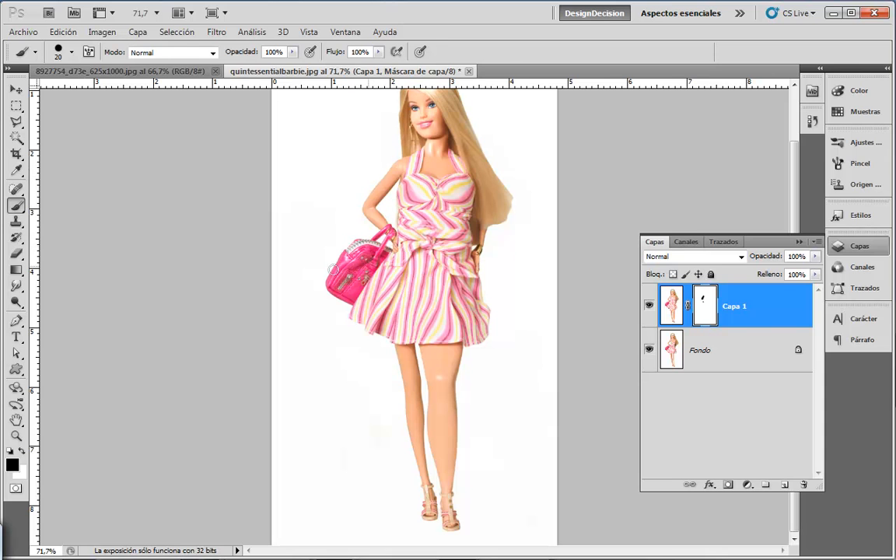
# Step: Paint the mask black at size 20 over the other hand, its bracelet and the long hair to reveal the original layer
pyautogui.click(16, 436)
pyautogui.moveTo(413, 241); pyautogui.dragTo(472, 338)
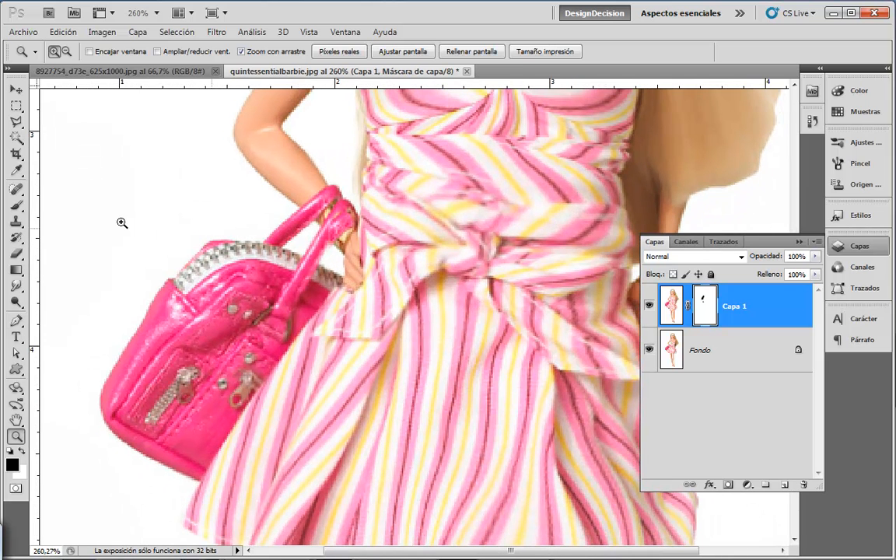
pyautogui.keyDown('alt'); pyautogui.click(573, 372); pyautogui.keyUp('alt')
pyautogui.keyDown('alt'); pyautogui.click(574, 372); pyautogui.keyUp('alt')
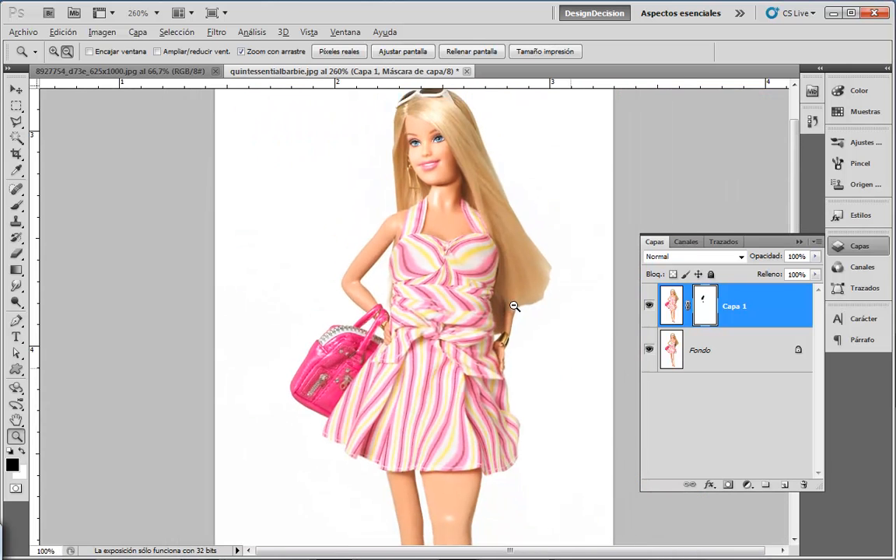
pyautogui.click(17, 206)
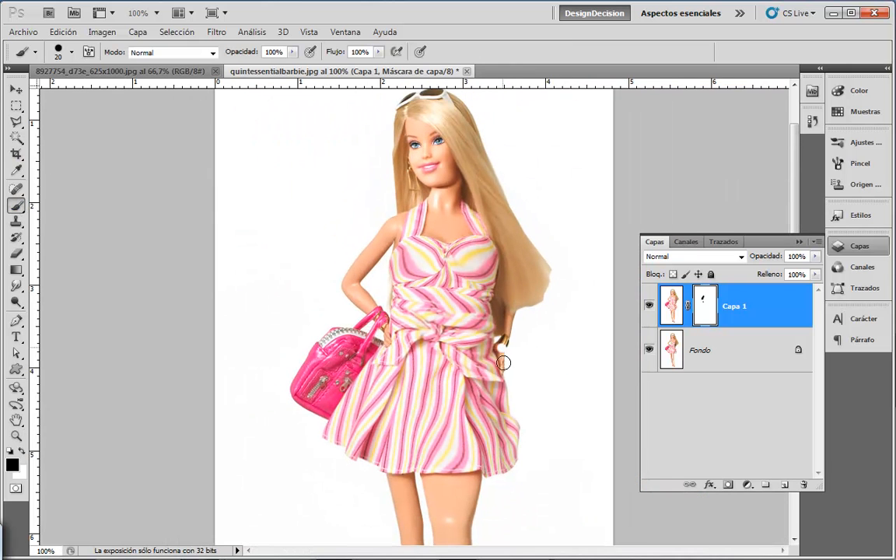
pyautogui.moveTo(500, 333)
pyautogui.mouseDown()
pyautogui.moveTo(477, 347)
pyautogui.moveTo(479, 385)
pyautogui.moveTo(486, 384)
pyautogui.moveTo(488, 344)
pyautogui.moveTo(499, 332)
pyautogui.moveTo(514, 338)
pyautogui.moveTo(527, 315)
pyautogui.mouseUp()
pyautogui.moveTo(520, 272)
pyautogui.mouseDown()
pyautogui.moveTo(502, 304)
pyautogui.moveTo(508, 261)
pyautogui.moveTo(497, 309)
pyautogui.moveTo(507, 234)
pyautogui.mouseUp()
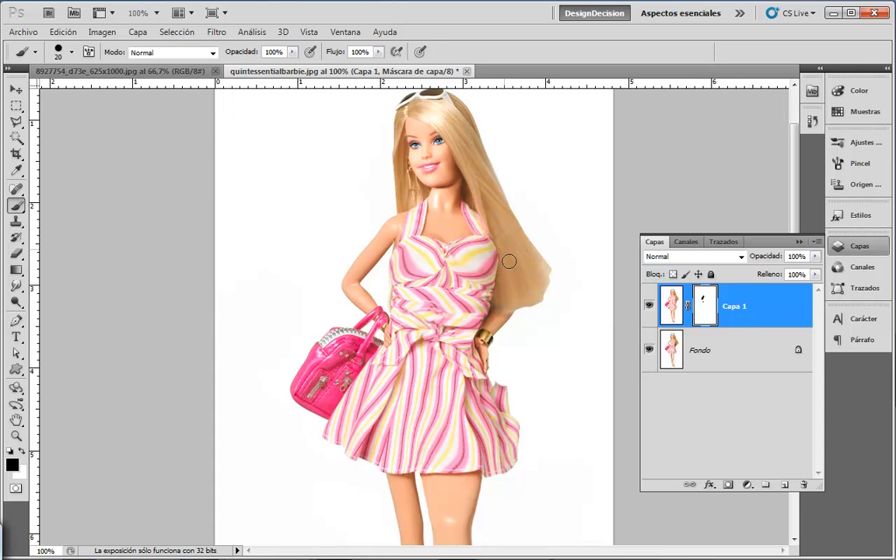
pyautogui.moveTo(488, 213); pyautogui.dragTo(523, 290)
# Step: Paint the mask white to bring back the widened waist edge, and black at size 7 to clear leftover hand fragments beside the hip
pyautogui.press('x')
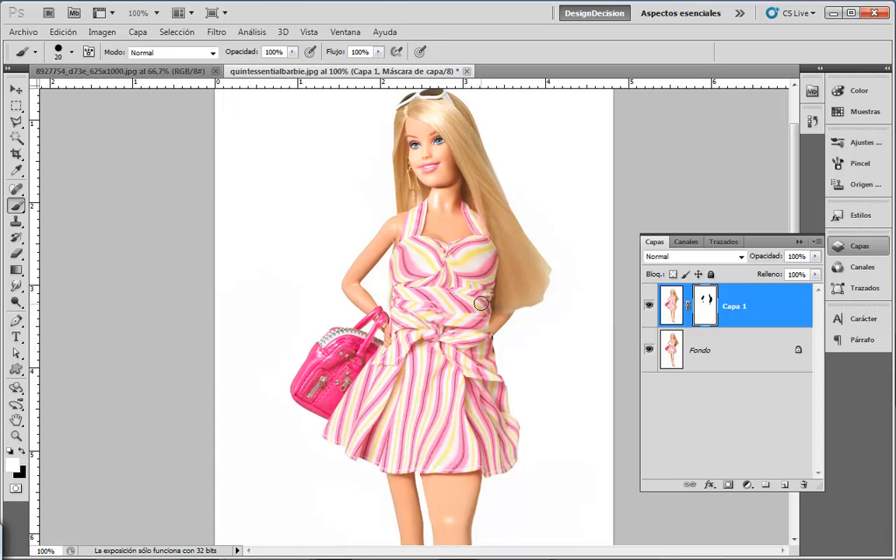
pyautogui.moveTo(481, 301); pyautogui.dragTo(500, 388)
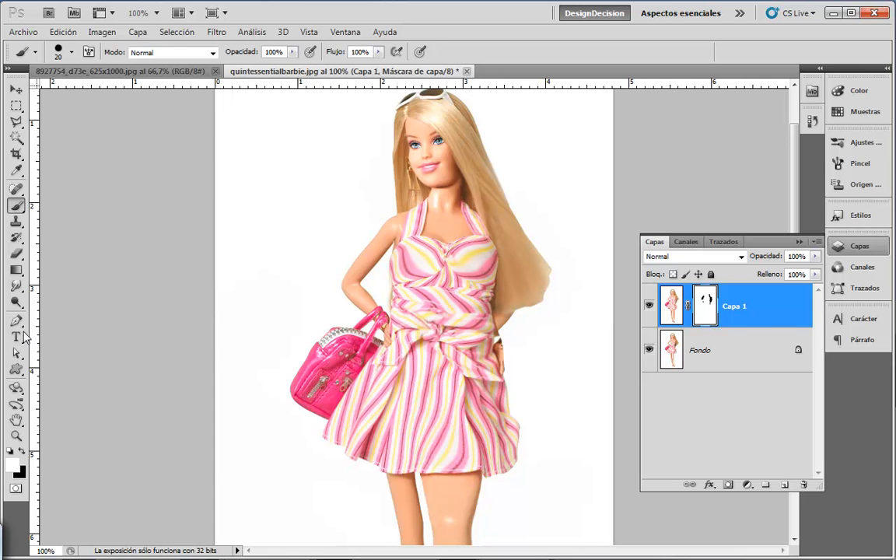
pyautogui.click(22, 451)
pyautogui.press('[')
pyautogui.press('[')
pyautogui.press('[')
pyautogui.press('[')
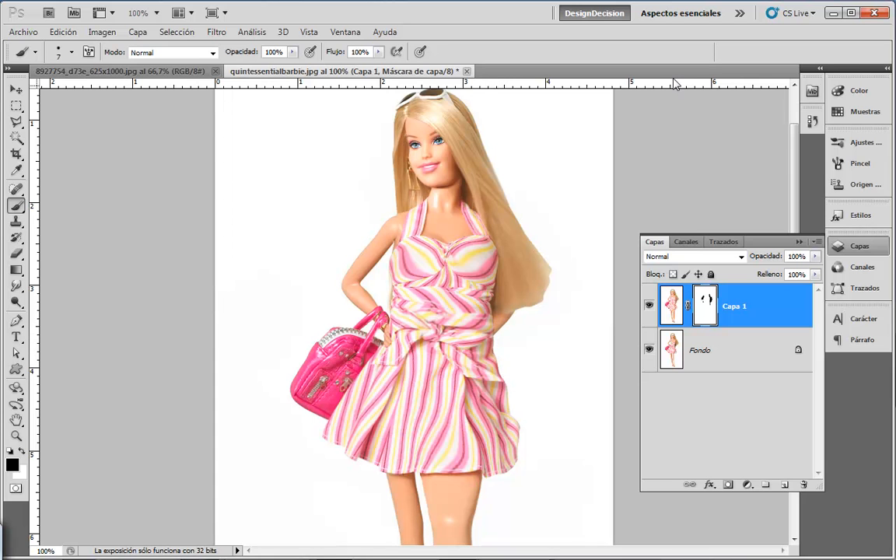
# Step: Paint Capa 1's mask black over the handbag-side leg at size 30, refining the calf's inner edge at size 9, to restore the original leg
pyautogui.press(']')
pyautogui.press(']')
pyautogui.press(']')
pyautogui.press(']')
pyautogui.press(']')
pyautogui.press(']')
pyautogui.press(']')
pyautogui.press(']')
pyautogui.moveTo(558, 291); pyautogui.dragTo(553, 266)
pyautogui.moveTo(556, 362); pyautogui.dragTo(543, 194)
pyautogui.moveTo(553, 290); pyautogui.dragTo(554, 322)
pyautogui.moveTo(492, 400); pyautogui.dragTo(462, 284)
pyautogui.press('[')
pyautogui.press('[')
pyautogui.press('[')
pyautogui.press('[')
pyautogui.press('[')
pyautogui.press(']')
pyautogui.press(']')
pyautogui.press(']')
pyautogui.press(']')
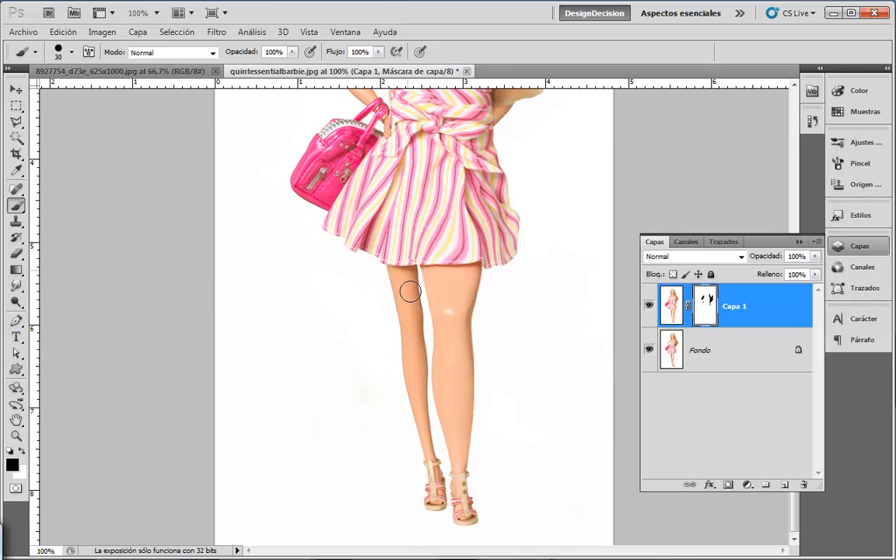
pyautogui.press('[')
pyautogui.press('[')
pyautogui.press('[')
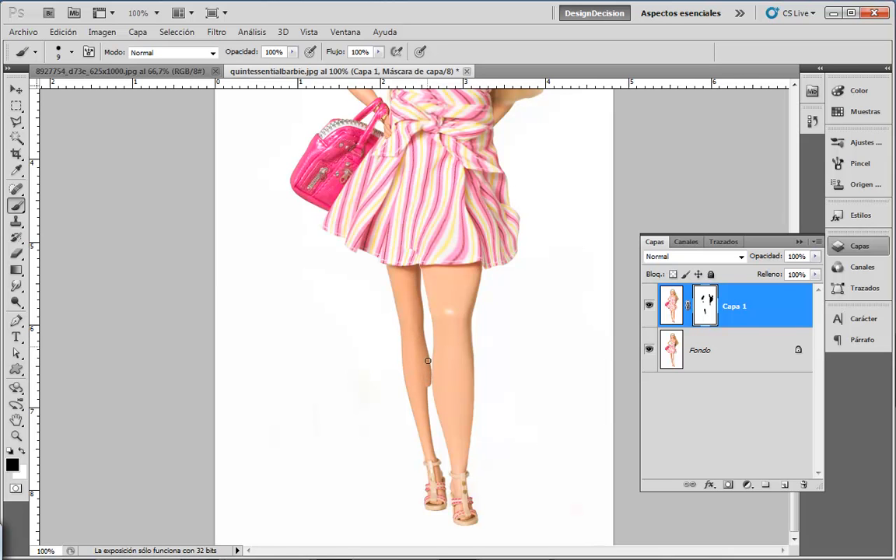
pyautogui.moveTo(427, 392); pyautogui.dragTo(430, 434)
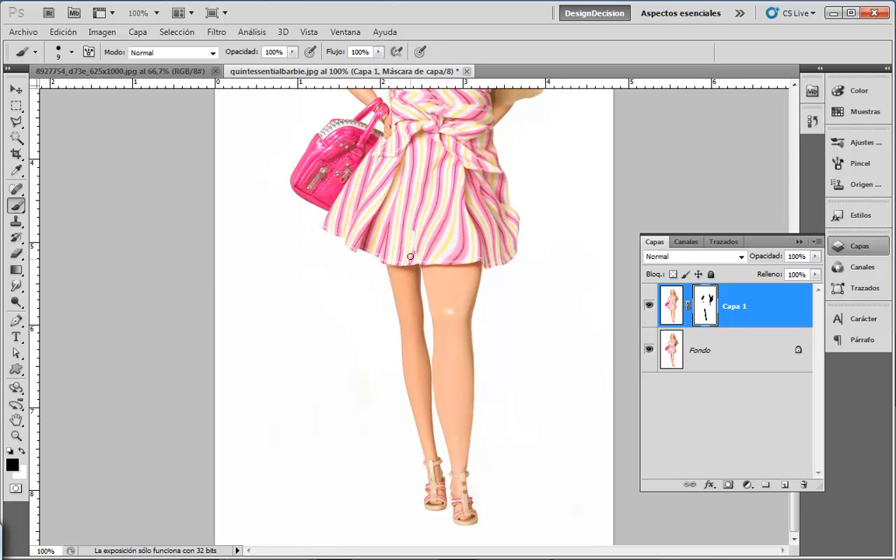
# Step: Paint Capa 1's mask black at size 30 over the skirt from the hem above the handbag-side leg up to the waist knot
pyautogui.press(']')
pyautogui.press(']')
pyautogui.press(']')
pyautogui.moveTo(408, 256)
pyautogui.mouseDown()
pyautogui.moveTo(411, 200)
pyautogui.moveTo(397, 255)
pyautogui.moveTo(428, 147)
pyautogui.mouseUp()
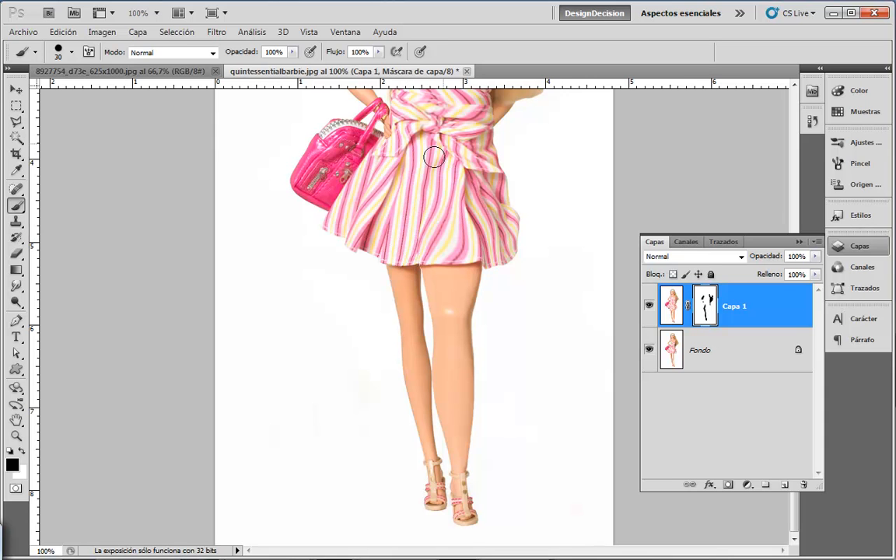
pyautogui.moveTo(550, 276)
pyautogui.mouseDown()
pyautogui.moveTo(529, 494)
pyautogui.moveTo(528, 434)
pyautogui.moveTo(531, 540)
pyautogui.mouseUp()
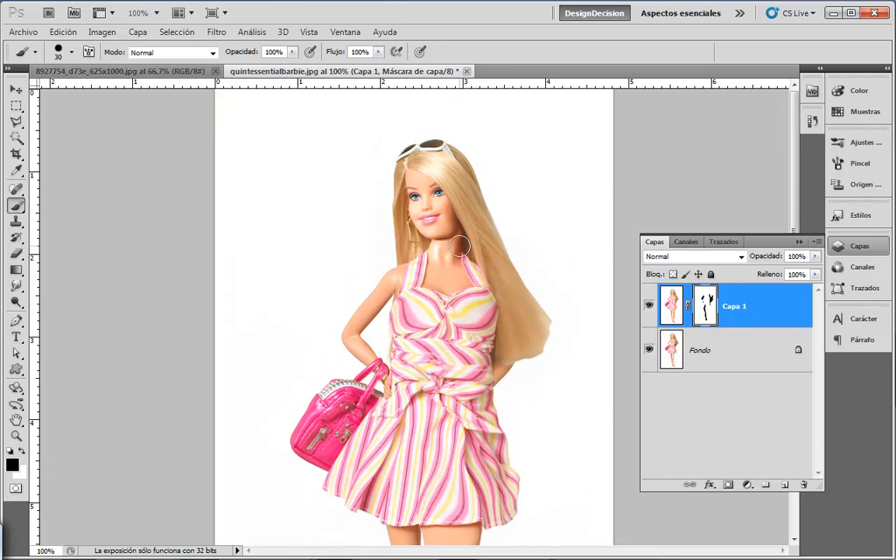
pyautogui.press('[')
pyautogui.press('[')
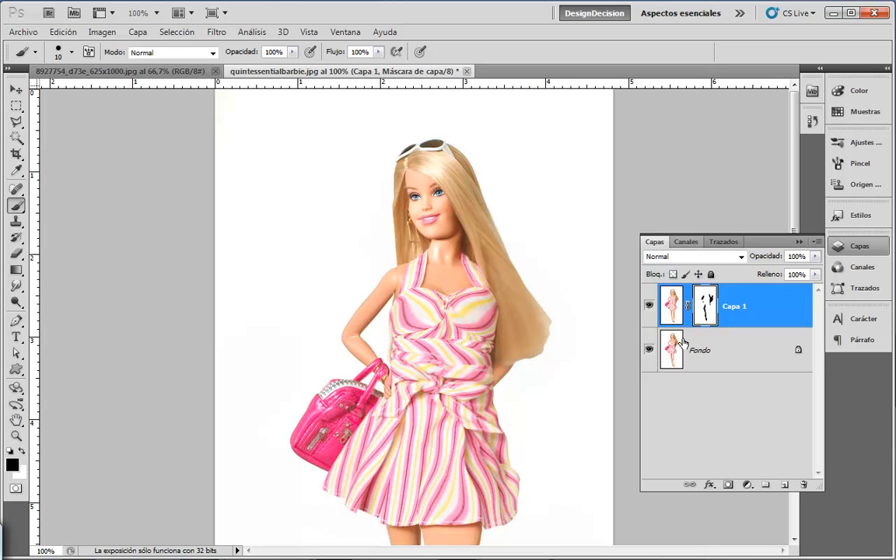
# Step: Duplicate the Fondo layer, move the copy above Capa 1 and add a layer mask to it
pyautogui.click(723, 360)
pyautogui.hotkey('ctrl', 'j')
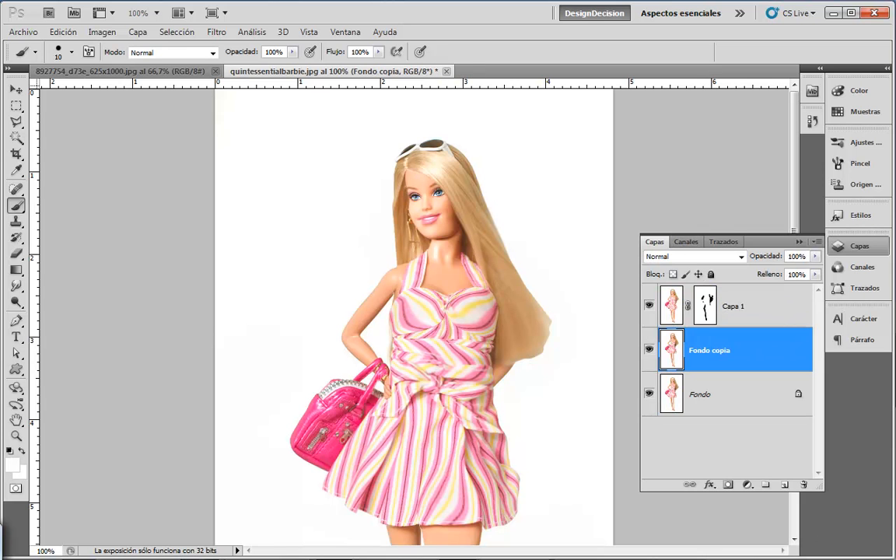
pyautogui.moveTo(741, 350); pyautogui.dragTo(745, 299)
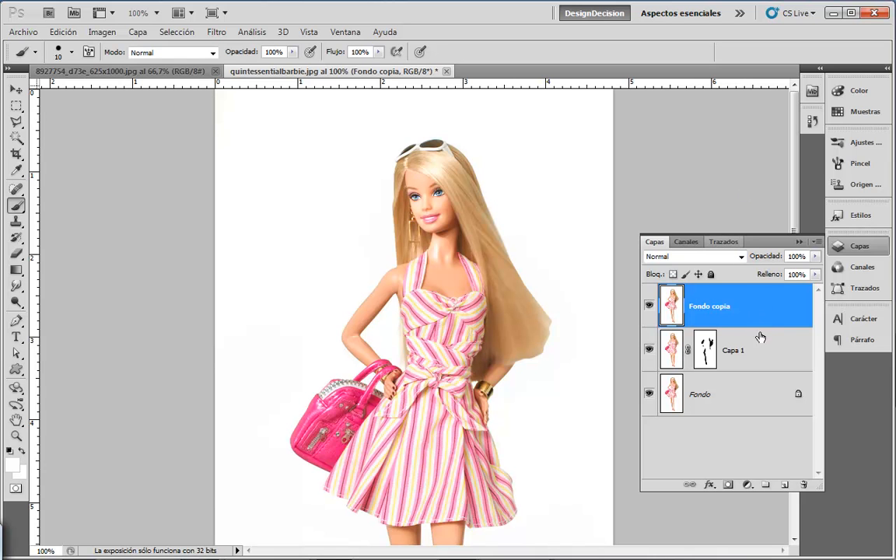
pyautogui.click(725, 485)
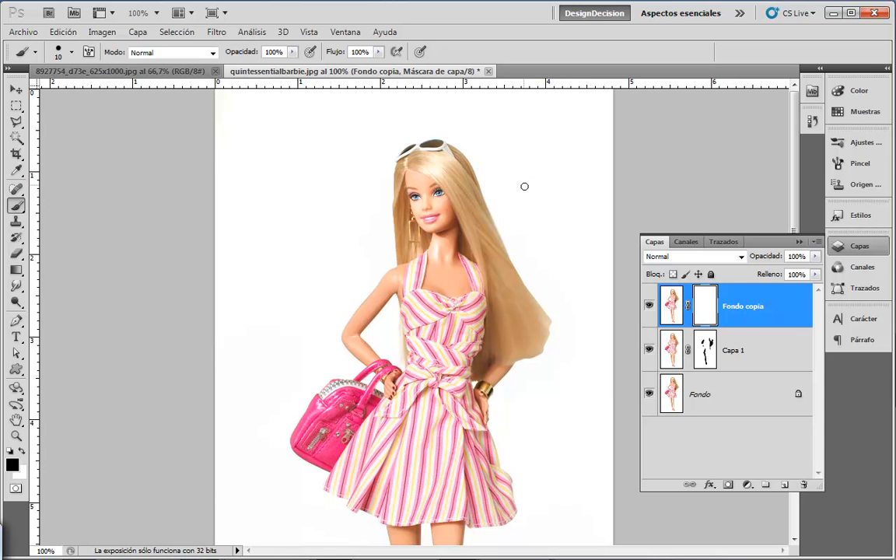
# Step: Paint the Fondo copia mask black at size 50 over the dress, arms and legs to reveal the widened figure underneath
pyautogui.press(']')
pyautogui.press(']')
pyautogui.press(']')
pyautogui.press(']')
pyautogui.moveTo(495, 277)
pyautogui.mouseDown()
pyautogui.moveTo(483, 374)
pyautogui.moveTo(460, 215)
pyautogui.moveTo(424, 135)
pyautogui.moveTo(430, 225)
pyautogui.moveTo(413, 160)
pyautogui.moveTo(421, 207)
pyautogui.moveTo(452, 245)
pyautogui.moveTo(459, 317)
pyautogui.mouseUp()
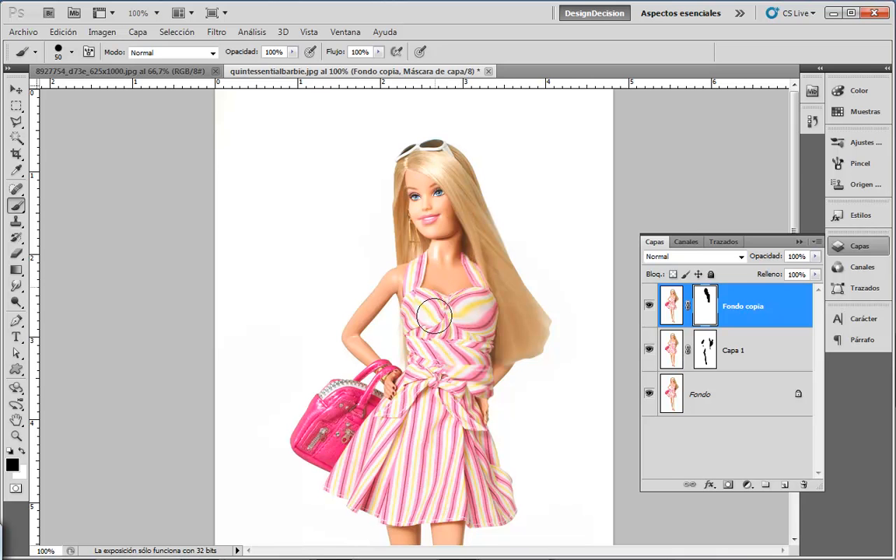
pyautogui.moveTo(414, 299)
pyautogui.mouseDown()
pyautogui.moveTo(416, 324)
pyautogui.moveTo(402, 319)
pyautogui.moveTo(411, 355)
pyautogui.moveTo(402, 386)
pyautogui.moveTo(400, 345)
pyautogui.moveTo(378, 405)
pyautogui.moveTo(372, 384)
pyautogui.moveTo(382, 376)
pyautogui.moveTo(385, 417)
pyautogui.moveTo(427, 455)
pyautogui.mouseUp()
pyautogui.moveTo(576, 496)
pyautogui.mouseDown()
pyautogui.moveTo(557, 314)
pyautogui.moveTo(480, 244)
pyautogui.mouseUp()
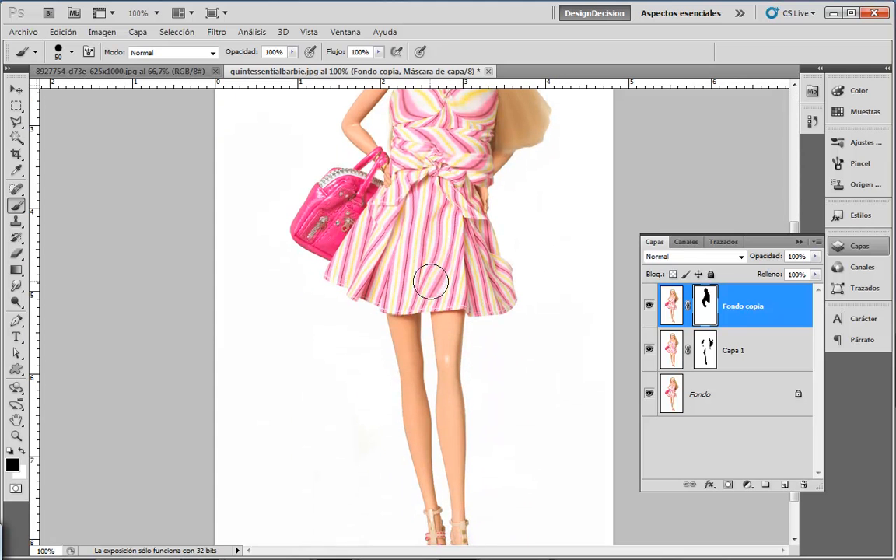
pyautogui.moveTo(437, 329)
pyautogui.mouseDown()
pyautogui.moveTo(444, 378)
pyautogui.moveTo(448, 271)
pyautogui.moveTo(453, 309)
pyautogui.moveTo(469, 219)
pyautogui.moveTo(478, 378)
pyautogui.moveTo(493, 181)
pyautogui.moveTo(515, 368)
pyautogui.moveTo(526, 151)
pyautogui.moveTo(519, 227)
pyautogui.moveTo(537, 198)
pyautogui.moveTo(475, 460)
pyautogui.moveTo(451, 372)
pyautogui.moveTo(466, 501)
pyautogui.moveTo(448, 383)
pyautogui.moveTo(459, 511)
pyautogui.moveTo(480, 468)
pyautogui.mouseUp()
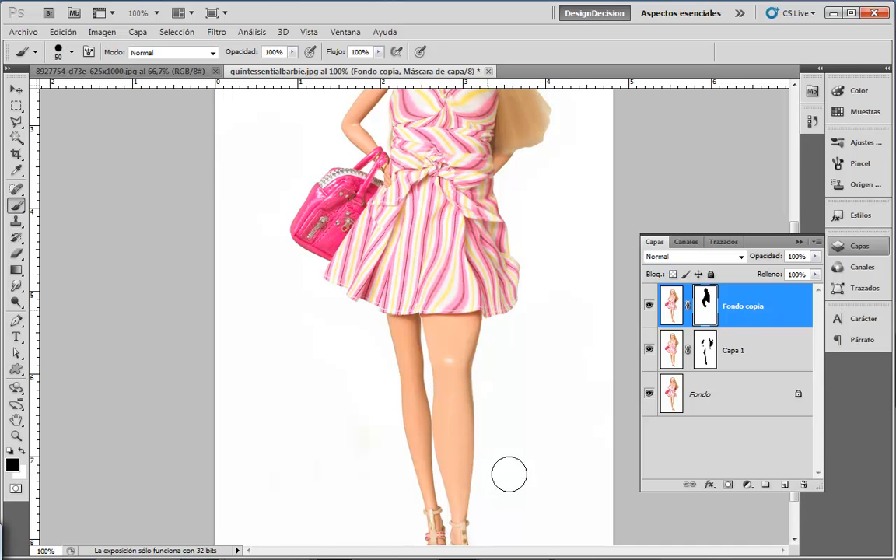
pyautogui.scroll(-2, 505, 473)
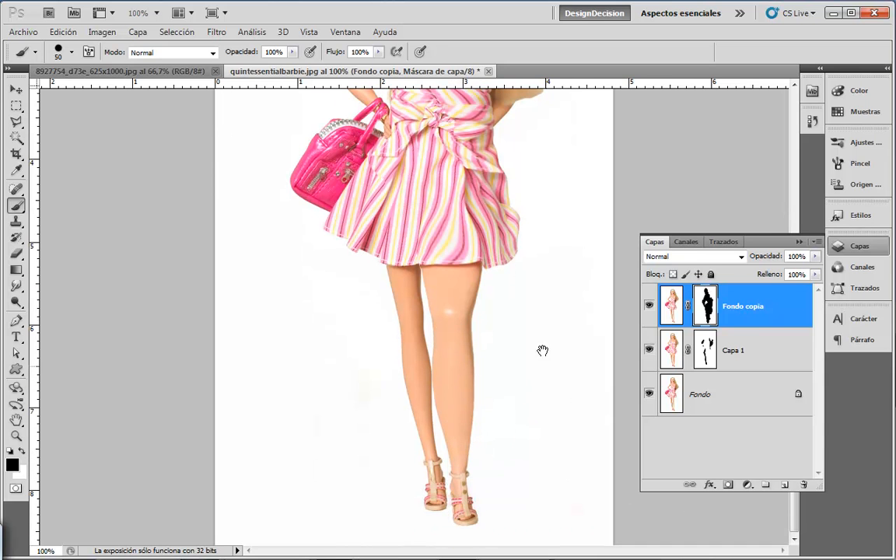
# Step: Make the image of Fondo copia, rather than its layer mask, the active editing target
pyautogui.scroll(6, 542, 389)
pyautogui.click(676, 301)
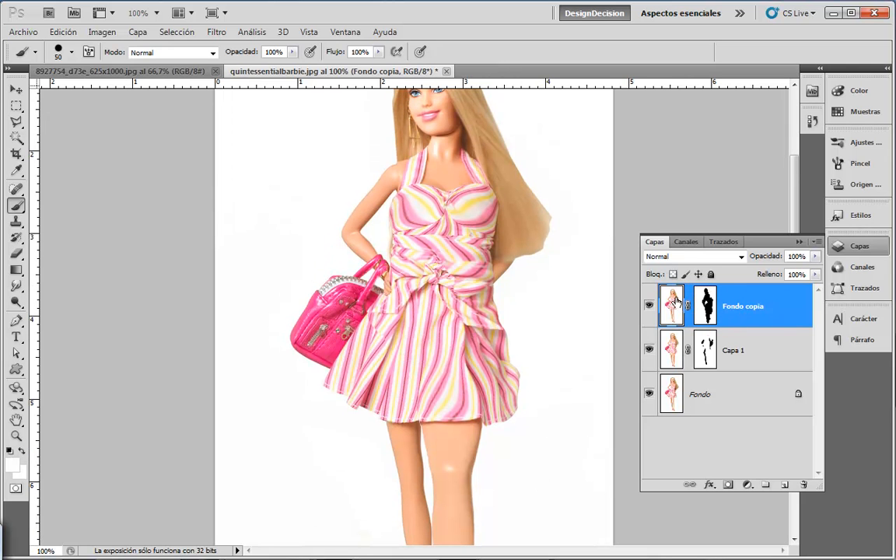
pyautogui.scroll(3, 545, 257)
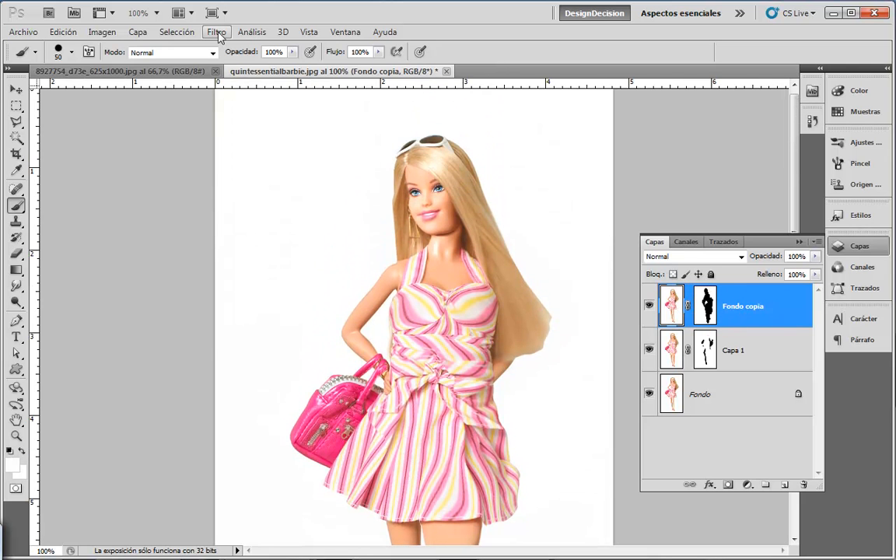
pyautogui.click(216, 32)
pyautogui.click(246, 113)
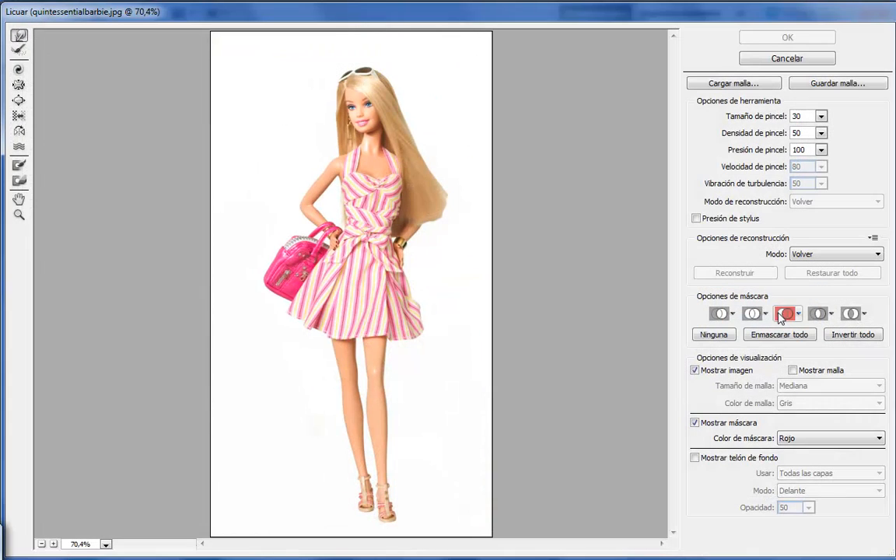
pyautogui.click(801, 59)
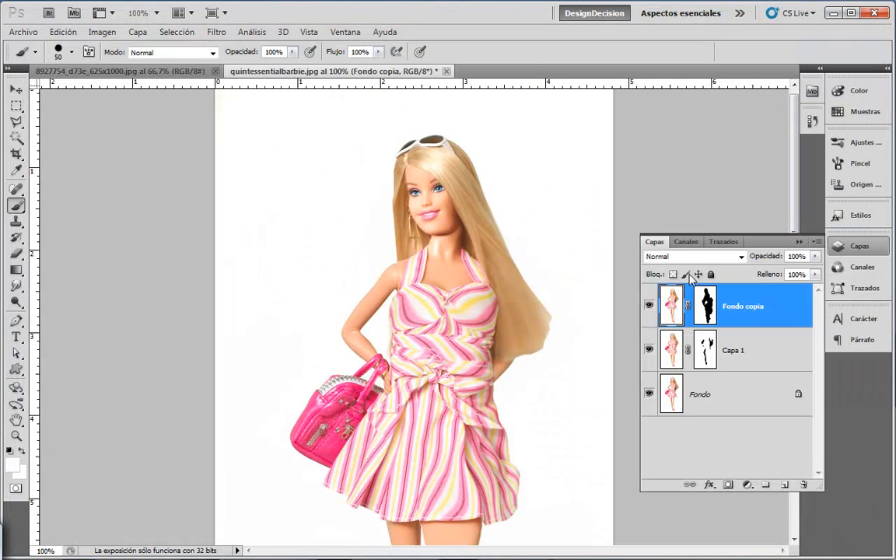
# Step: Open Liquify on Fondo copia and show the backdrop using Capa 1 in Delante mode
pyautogui.click(213, 33)
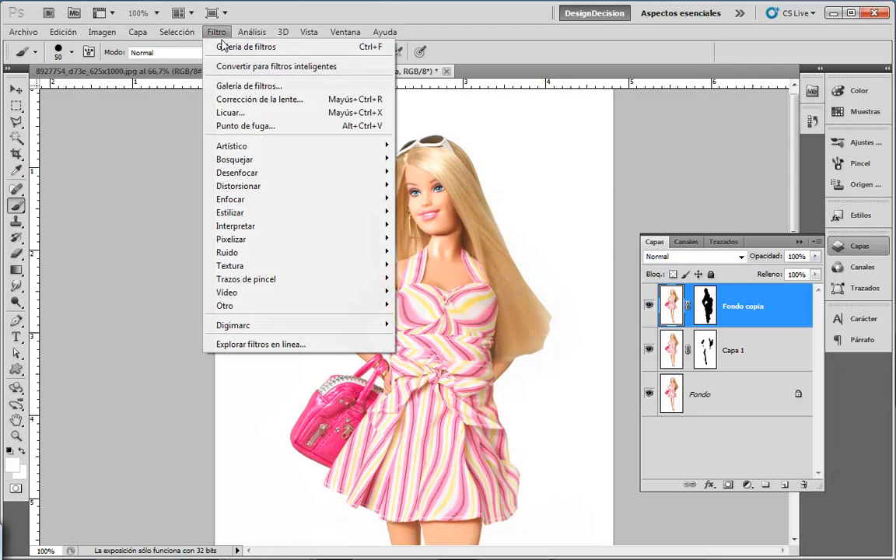
pyautogui.click(286, 114)
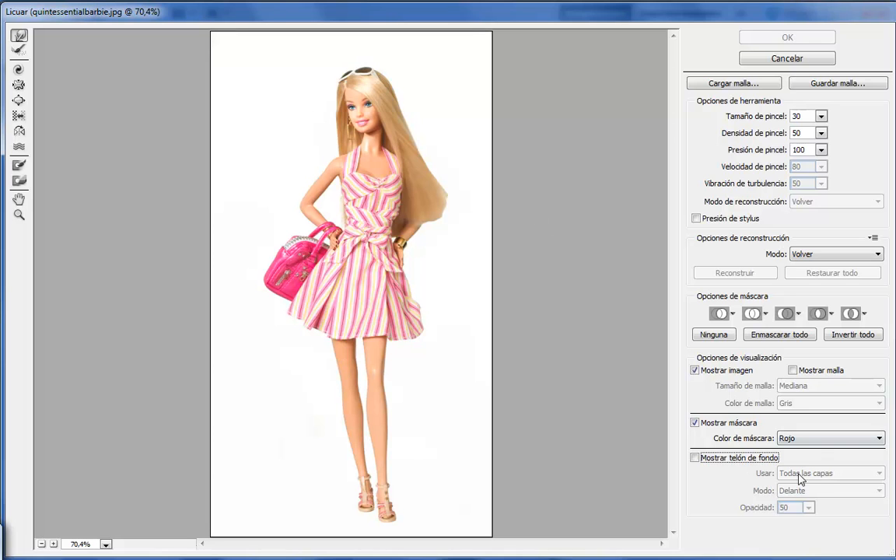
pyautogui.click(696, 459)
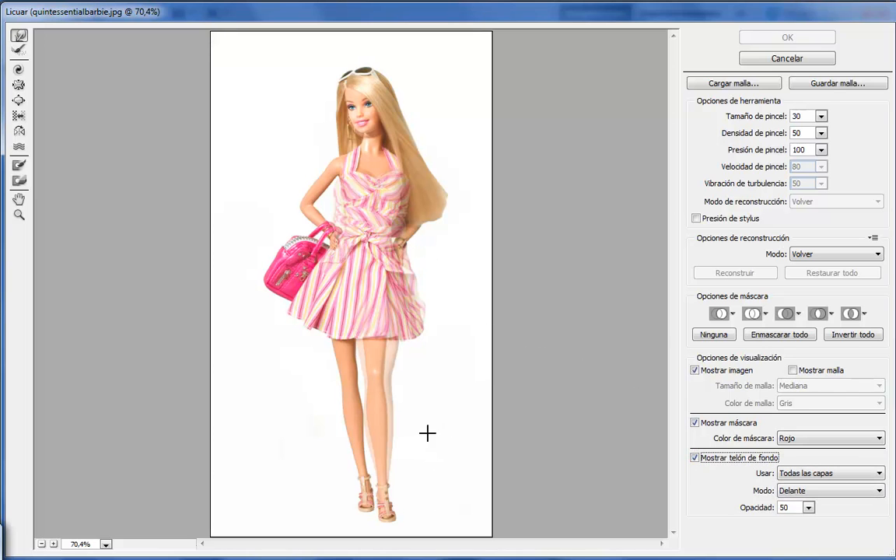
pyautogui.click(877, 474)
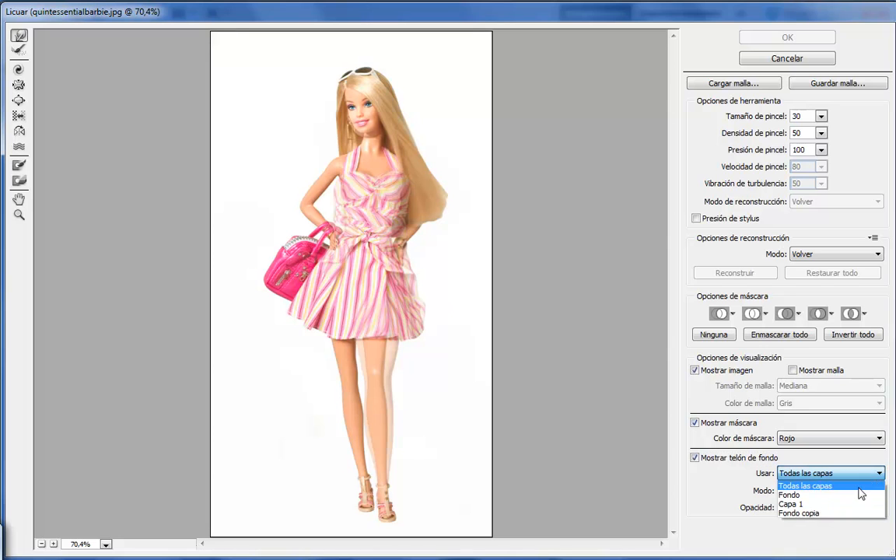
pyautogui.click(811, 495)
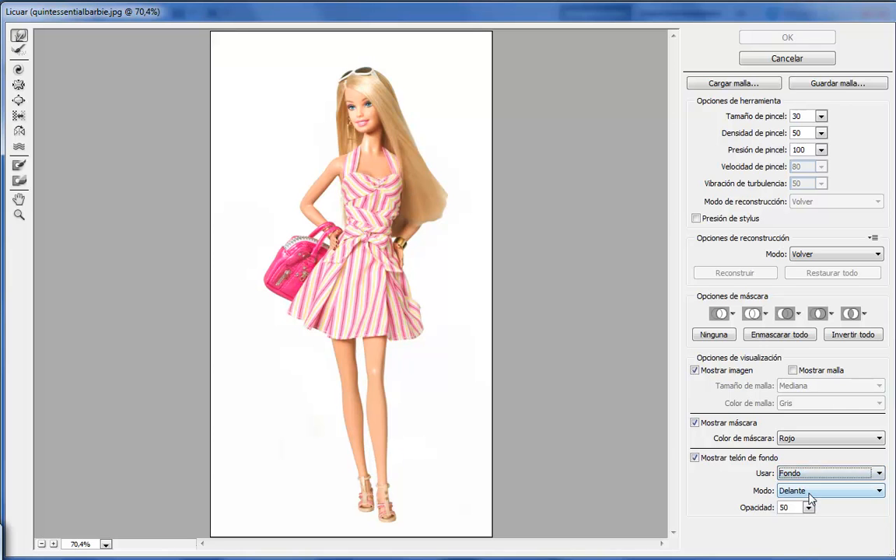
pyautogui.click(874, 473)
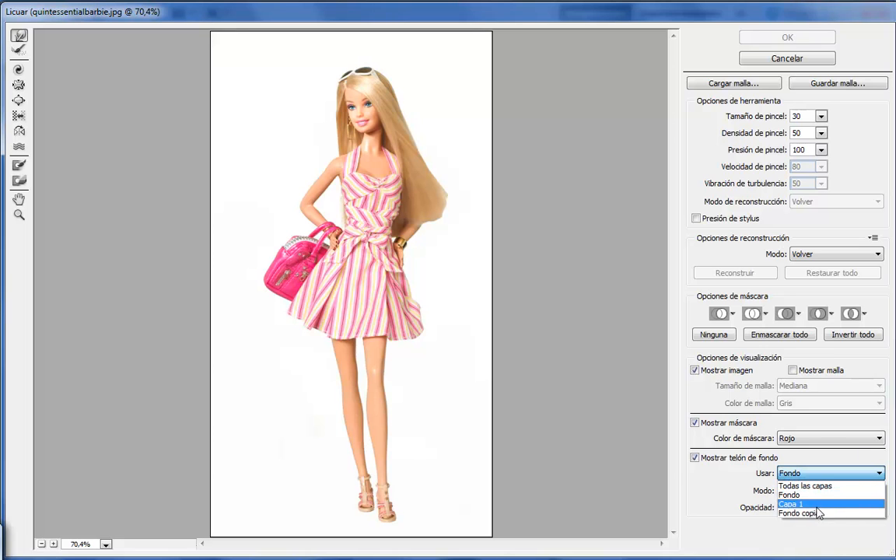
pyautogui.click(813, 505)
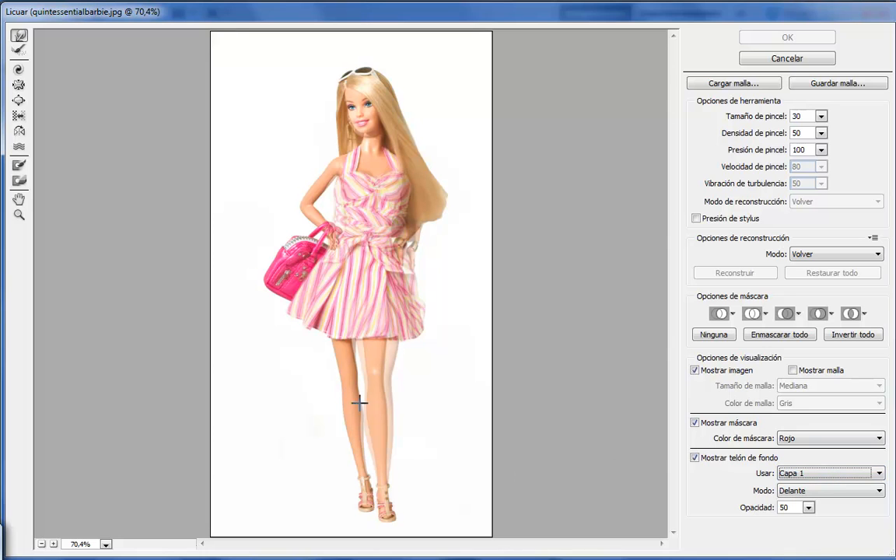
pyautogui.click(861, 494)
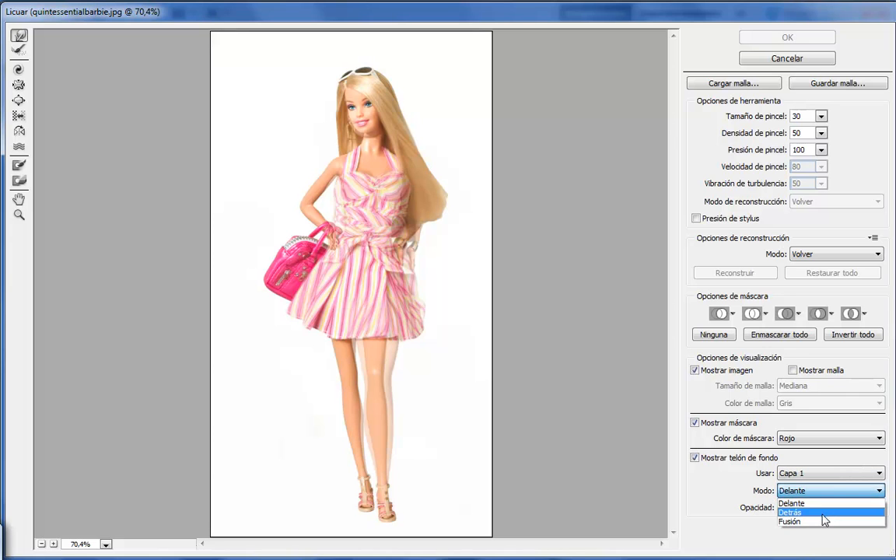
pyautogui.click(825, 537)
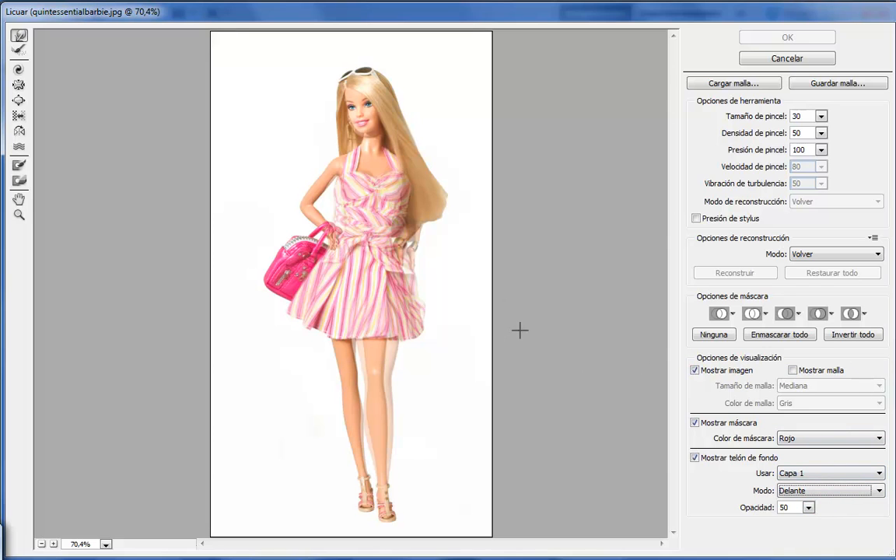
# Step: Push the inner thigh of the handbag-side leg outward with Forward Warp at brush size 52, working at 200% zoom
pyautogui.click(19, 215)
pyautogui.moveTo(343, 342); pyautogui.dragTo(401, 418)
pyautogui.keyDown('alt'); pyautogui.click(362, 350); pyautogui.keyUp('alt')
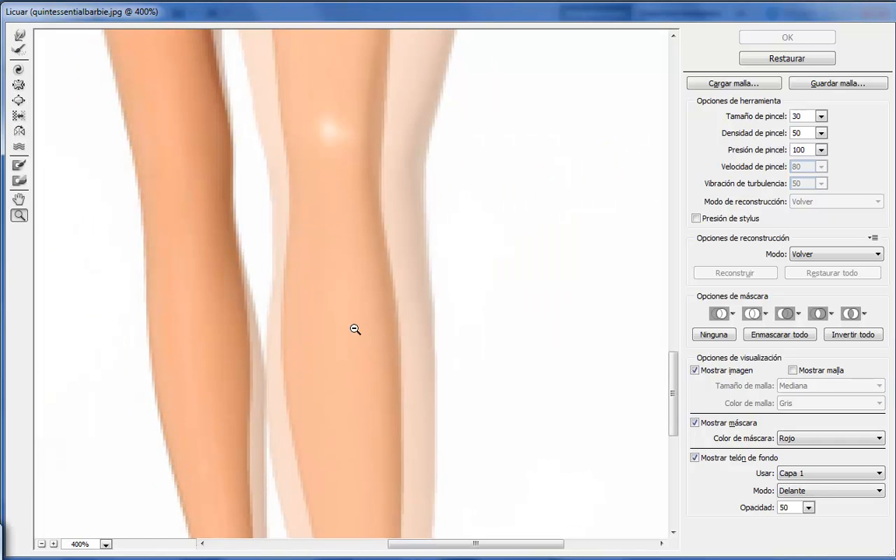
pyautogui.keyDown('alt'); pyautogui.click(348, 317); pyautogui.keyUp('alt')
pyautogui.keyDown('alt'); pyautogui.click(337, 296); pyautogui.keyUp('alt')
pyautogui.keyDown('alt'); pyautogui.click(329, 277); pyautogui.keyUp('alt')
pyautogui.click(307, 241)
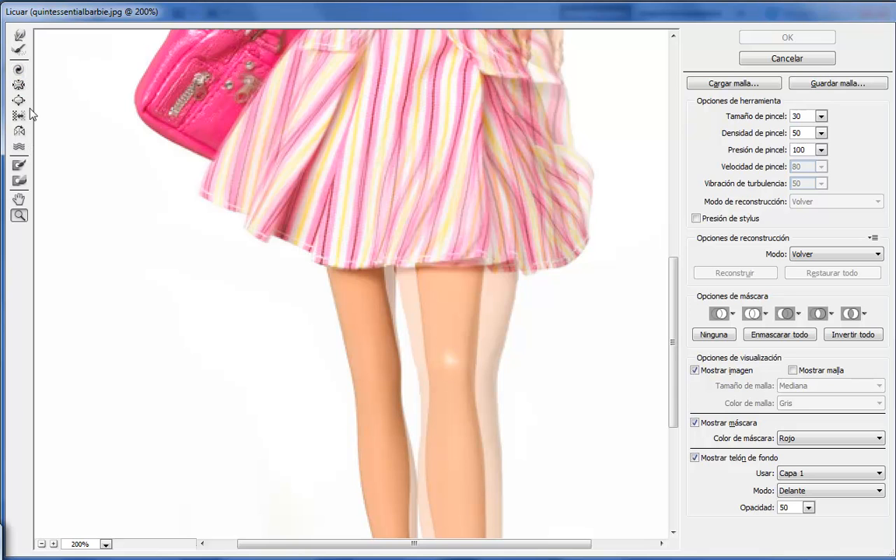
pyautogui.click(18, 35)
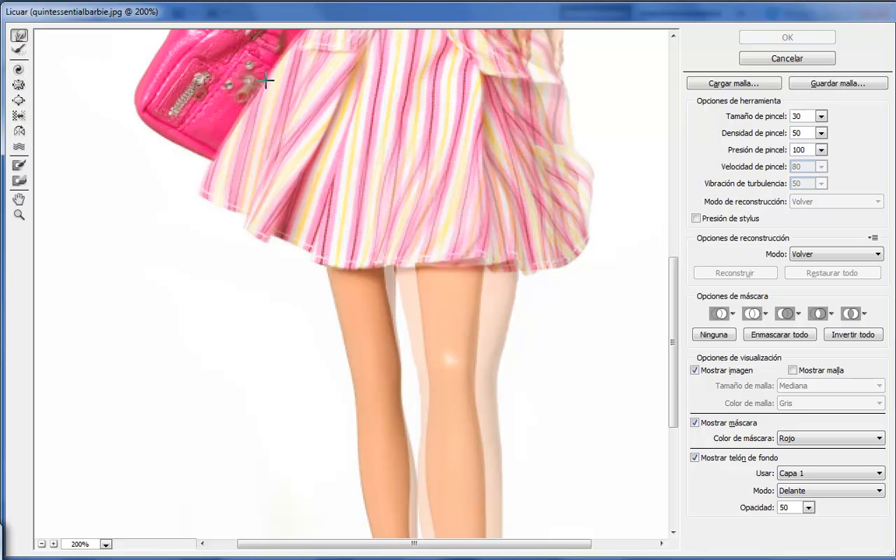
pyautogui.press(']')
pyautogui.press(']')
pyautogui.press(']')
pyautogui.press(']')
pyautogui.press(']')
pyautogui.press(']')
pyautogui.press(']')
pyautogui.press(']')
pyautogui.press(']')
pyautogui.press(']')
pyautogui.press(']')
pyautogui.moveTo(407, 280)
pyautogui.mouseDown()
pyautogui.moveTo(416, 278)
pyautogui.moveTo(408, 262)
pyautogui.moveTo(423, 330)
pyautogui.moveTo(414, 296)
pyautogui.moveTo(466, 291)
pyautogui.moveTo(455, 361)
pyautogui.moveTo(414, 362)
pyautogui.moveTo(410, 340)
pyautogui.moveTo(395, 375)
pyautogui.moveTo(403, 394)
pyautogui.moveTo(422, 302)
pyautogui.moveTo(413, 259)
pyautogui.mouseUp()
pyautogui.moveTo(422, 340); pyautogui.dragTo(428, 332)
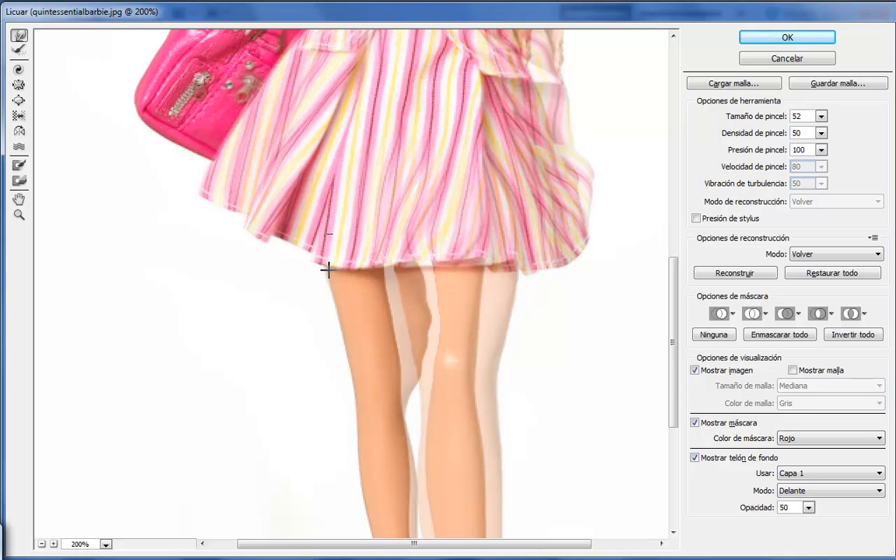
# Step: Widen the handbag-side leg's outer edge from the thigh down to the ankle with Forward Warp at size 52
pyautogui.moveTo(321, 277)
pyautogui.mouseDown()
pyautogui.moveTo(338, 307)
pyautogui.moveTo(326, 315)
pyautogui.moveTo(336, 313)
pyautogui.moveTo(344, 359)
pyautogui.moveTo(349, 354)
pyautogui.moveTo(338, 356)
pyautogui.moveTo(349, 388)
pyautogui.mouseUp()
pyautogui.moveTo(460, 456)
pyautogui.mouseDown()
pyautogui.moveTo(476, 424)
pyautogui.moveTo(487, 264)
pyautogui.mouseUp()
pyautogui.moveTo(377, 254)
pyautogui.mouseDown()
pyautogui.moveTo(378, 323)
pyautogui.moveTo(415, 441)
pyautogui.mouseUp()
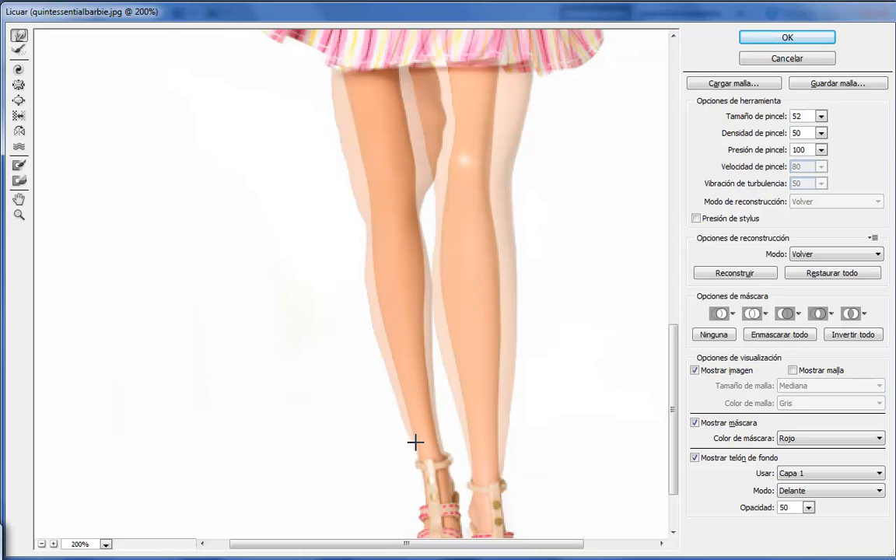
# Step: Bulge the inner calf of the handbag-side leg toward the other leg with Forward Warp at size 30
pyautogui.press('[')
pyautogui.press('[')
pyautogui.press('[')
pyautogui.press('[')
pyautogui.press('[')
pyautogui.press('[')
pyautogui.press('[')
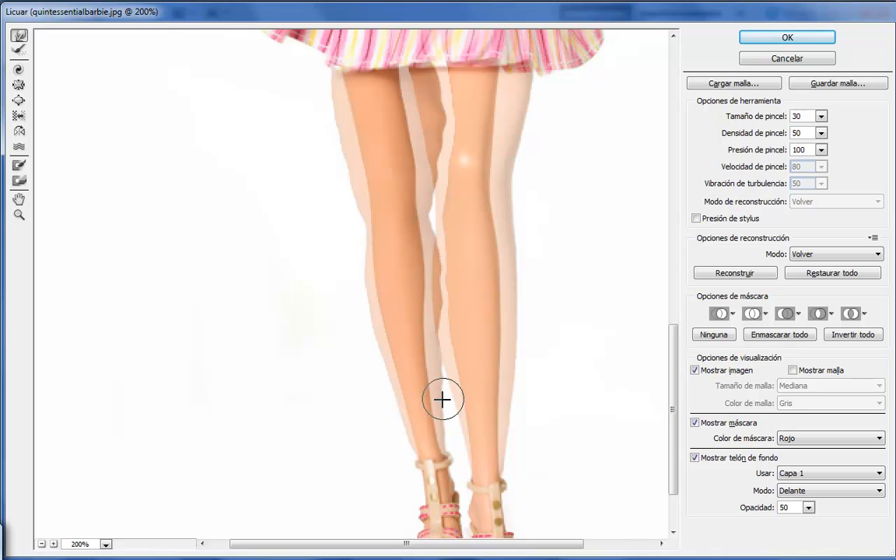
# Step: Widen the handbag-side leg's lower calf and ankle at size 34, and smooth its inner contour along the calf, knee and thigh
pyautogui.press(']')
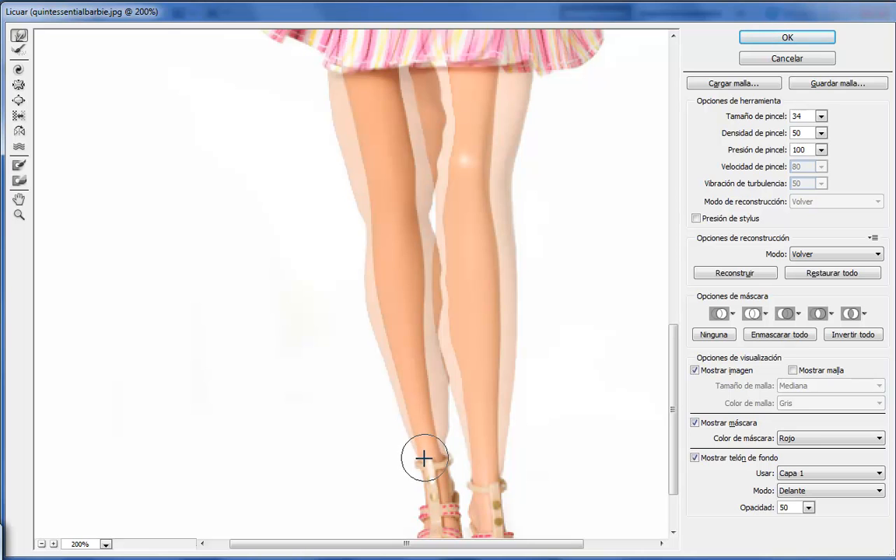
pyautogui.moveTo(422, 459)
pyautogui.mouseDown()
pyautogui.moveTo(449, 448)
pyautogui.moveTo(464, 430)
pyautogui.moveTo(440, 435)
pyautogui.mouseUp()
pyautogui.click(456, 430)
pyautogui.moveTo(443, 344)
pyautogui.mouseDown()
pyautogui.moveTo(448, 356)
pyautogui.moveTo(452, 334)
pyautogui.moveTo(438, 319)
pyautogui.moveTo(455, 371)
pyautogui.moveTo(441, 381)
pyautogui.moveTo(461, 401)
pyautogui.moveTo(456, 357)
pyautogui.mouseUp()
pyautogui.moveTo(442, 299)
pyautogui.mouseDown()
pyautogui.moveTo(441, 270)
pyautogui.moveTo(459, 350)
pyautogui.mouseUp()
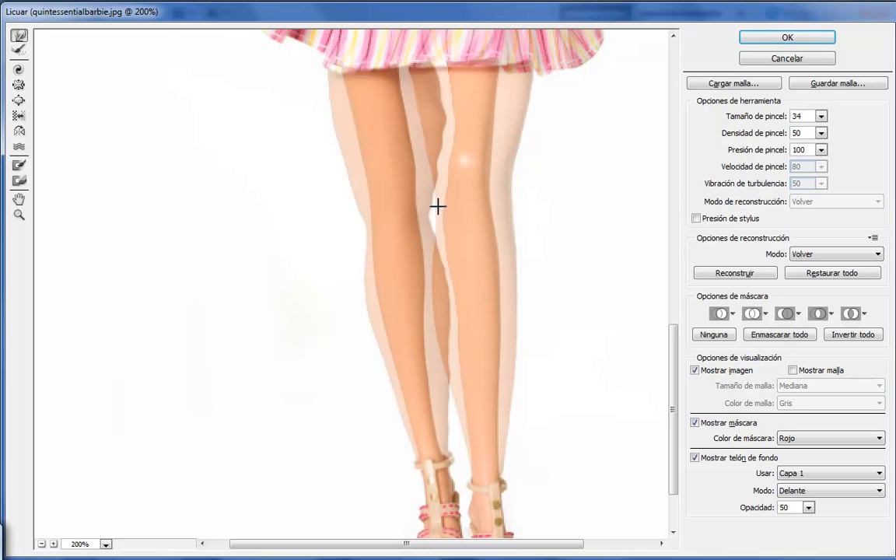
pyautogui.moveTo(431, 188)
pyautogui.mouseDown()
pyautogui.moveTo(456, 203)
pyautogui.moveTo(438, 160)
pyautogui.moveTo(461, 164)
pyautogui.mouseUp()
pyautogui.moveTo(444, 125)
pyautogui.mouseDown()
pyautogui.moveTo(456, 104)
pyautogui.moveTo(484, 103)
pyautogui.moveTo(460, 180)
pyautogui.mouseUp()
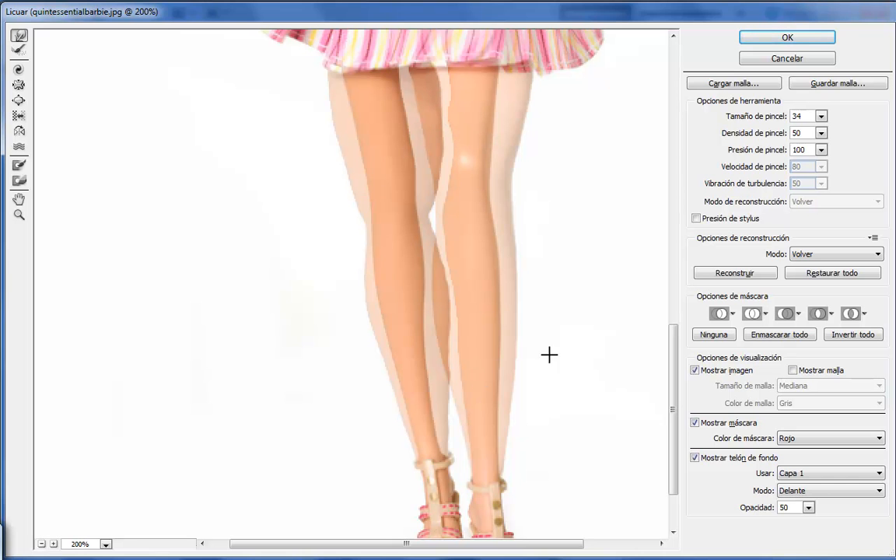
# Step: Widen the handbag-side upper arm with Forward Warp at size 40 to match the Capa 1 backdrop
pyautogui.moveTo(522, 166); pyautogui.dragTo(525, 333)
pyautogui.moveTo(562, 95); pyautogui.dragTo(572, 352)
pyautogui.moveTo(535, 188); pyautogui.dragTo(536, 353)
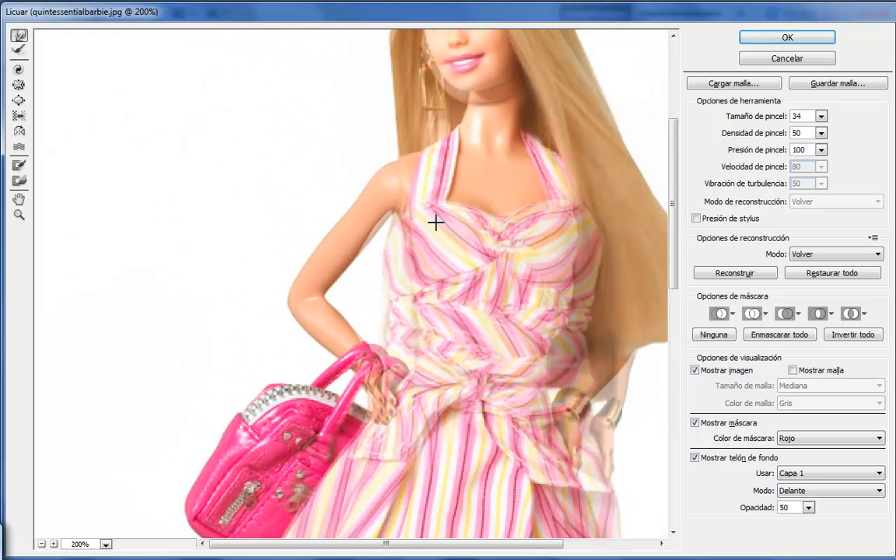
pyautogui.press(']')
pyautogui.press(']')
pyautogui.press(']')
pyautogui.moveTo(371, 244)
pyautogui.mouseDown()
pyautogui.moveTo(354, 263)
pyautogui.moveTo(360, 273)
pyautogui.moveTo(331, 294)
pyautogui.moveTo(380, 245)
pyautogui.mouseUp()
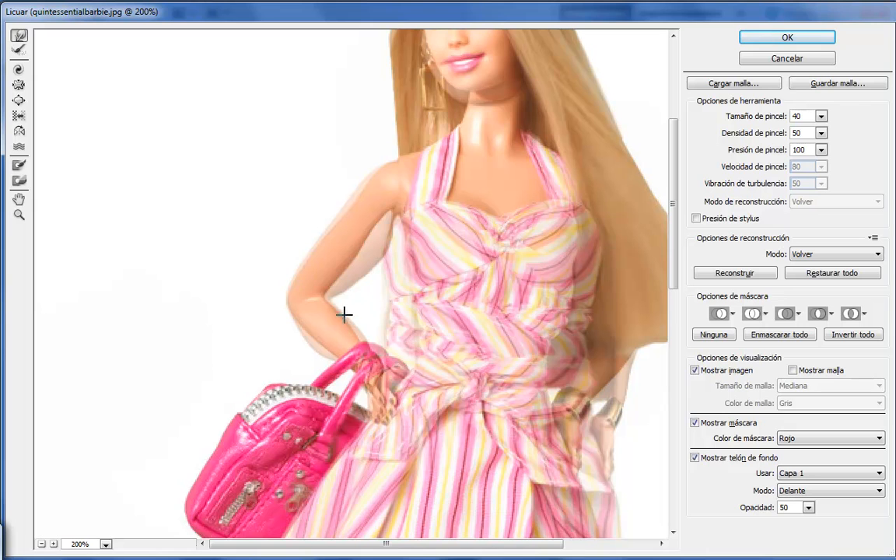
# Step: Widen the handbag-side forearm, and refine its contour near the wrist with a smaller Forward Warp brush
pyautogui.moveTo(316, 290); pyautogui.dragTo(359, 334)
pyautogui.press('[')
pyautogui.press('[')
pyautogui.press('[')
pyautogui.press('[')
pyautogui.press('[')
pyautogui.press('[')
pyautogui.press('[')
pyautogui.press('[')
pyautogui.moveTo(354, 370); pyautogui.dragTo(349, 366)
# Step: Reshape the cheek, jaw and chin with Forward Warp at size 34 so they line up with the Capa 1 backdrop
pyautogui.press('space')
pyautogui.moveTo(562, 200); pyautogui.dragTo(412, 191)
pyautogui.press(']')
pyautogui.press(']')
pyautogui.press(']')
pyautogui.press(']')
pyautogui.press(']')
pyautogui.press(']')
pyautogui.press(']')
pyautogui.press(']')
pyautogui.press(']')
pyautogui.press(']')
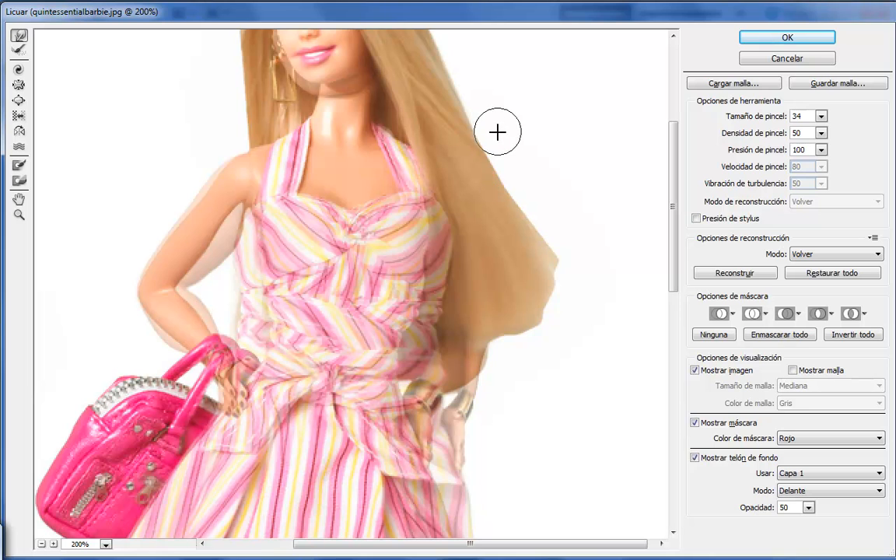
pyautogui.moveTo(500, 130); pyautogui.dragTo(536, 269)
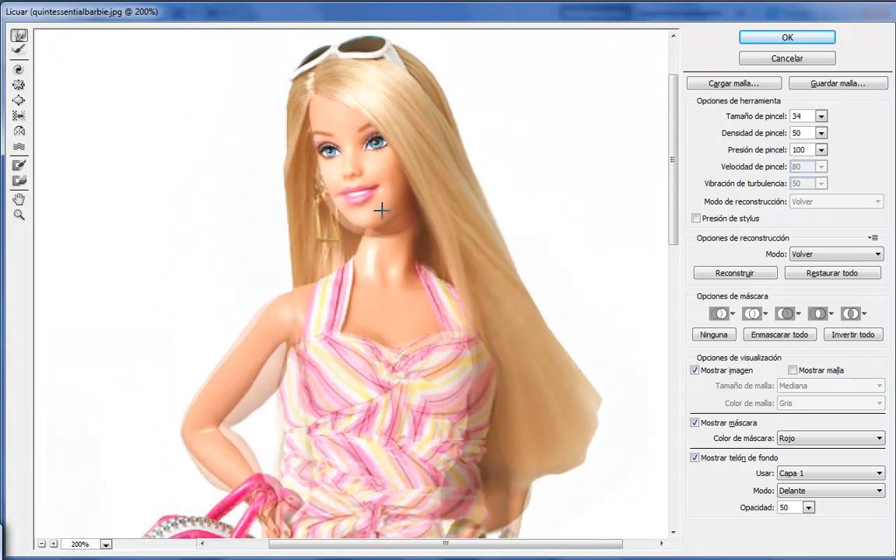
pyautogui.moveTo(358, 222); pyautogui.dragTo(355, 221)
pyautogui.moveTo(333, 187); pyautogui.dragTo(326, 177)
pyautogui.moveTo(347, 211); pyautogui.dragTo(337, 202)
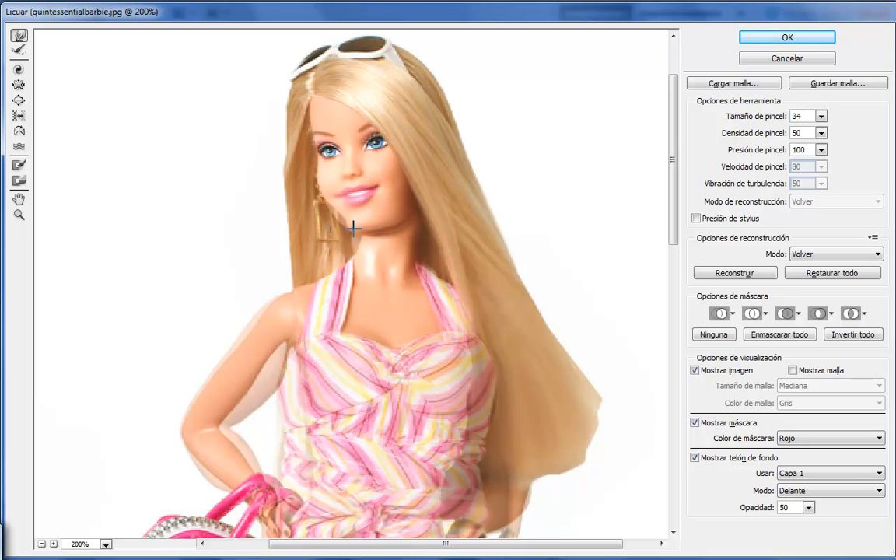
pyautogui.moveTo(366, 241)
pyautogui.mouseDown()
pyautogui.moveTo(351, 272)
pyautogui.moveTo(333, 279)
pyautogui.moveTo(350, 258)
pyautogui.moveTo(291, 288)
pyautogui.mouseUp()
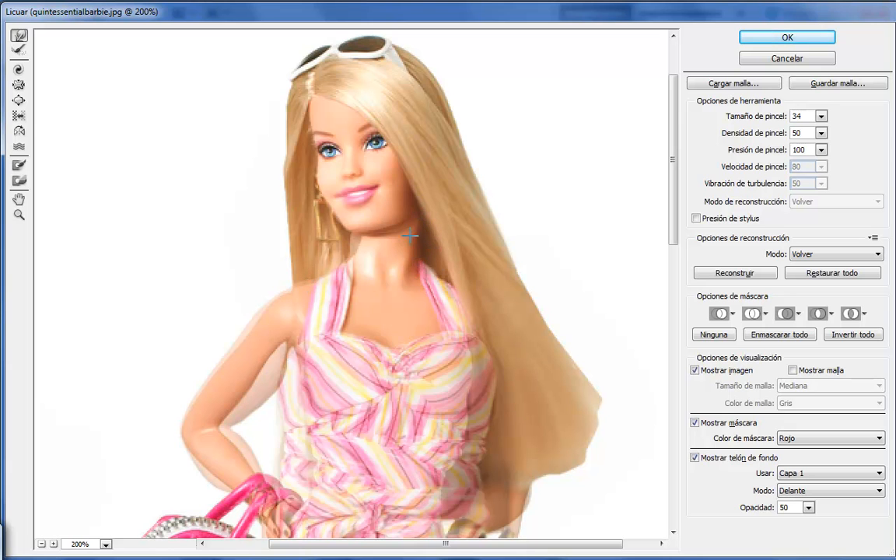
pyautogui.moveTo(399, 227)
pyautogui.mouseDown()
pyautogui.moveTo(367, 233)
pyautogui.moveTo(379, 233)
pyautogui.mouseUp()
# Step: Nudge the skirt hem above the handbag-side thigh with Forward Warp, check the whole figure at 66.7%, and apply Liquify
pyautogui.moveTo(622, 470)
pyautogui.mouseDown()
pyautogui.moveTo(638, 168)
pyautogui.moveTo(597, 65)
pyautogui.mouseUp()
pyautogui.moveTo(479, 354)
pyautogui.mouseDown()
pyautogui.moveTo(537, 209)
pyautogui.moveTo(547, 144)
pyautogui.mouseUp()
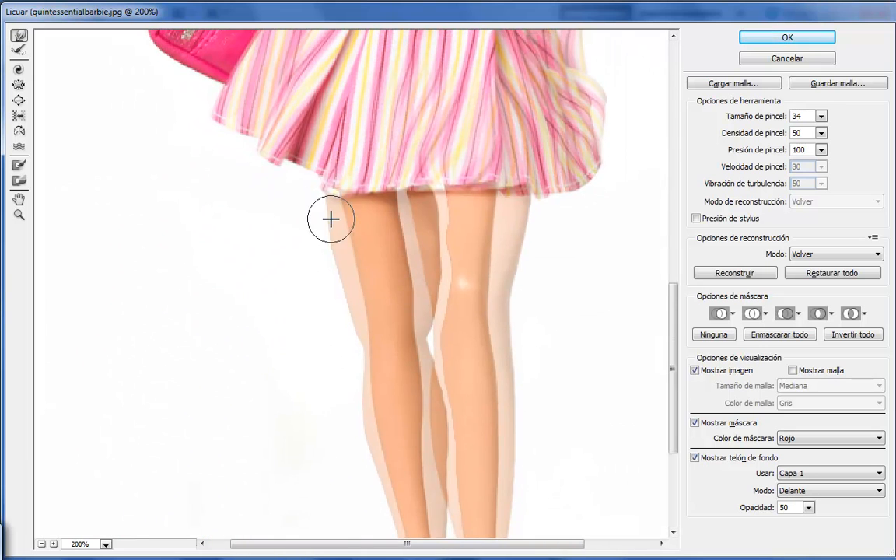
pyautogui.moveTo(327, 204); pyautogui.dragTo(320, 182)
pyautogui.press('z')
pyautogui.keyDown('alt'); pyautogui.click(556, 470); pyautogui.keyUp('alt')
pyautogui.keyDown('alt'); pyautogui.click(497, 371); pyautogui.keyUp('alt')
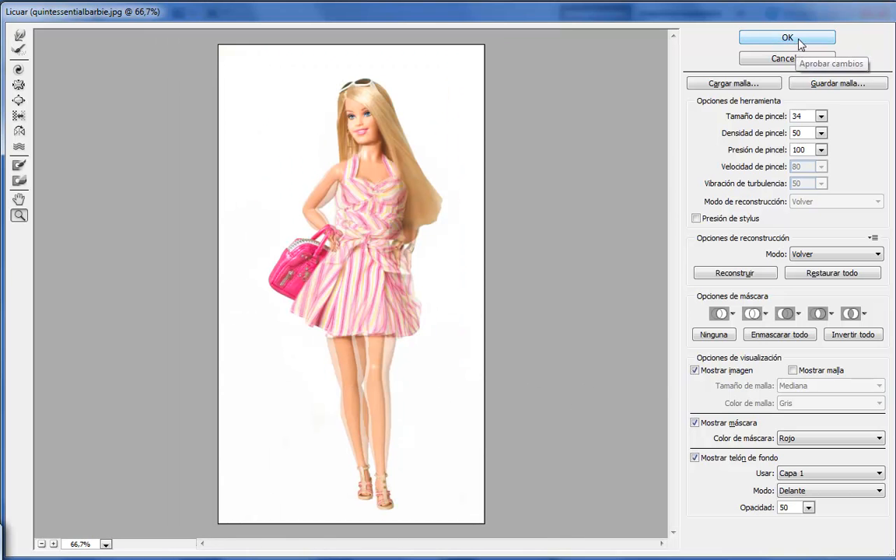
pyautogui.click(746, 39)
# Step: Move the Capa 1 layer above Fondo copia in the layer order
pyautogui.moveTo(526, 458); pyautogui.dragTo(554, 327)
pyautogui.scroll(-3, 545, 373)
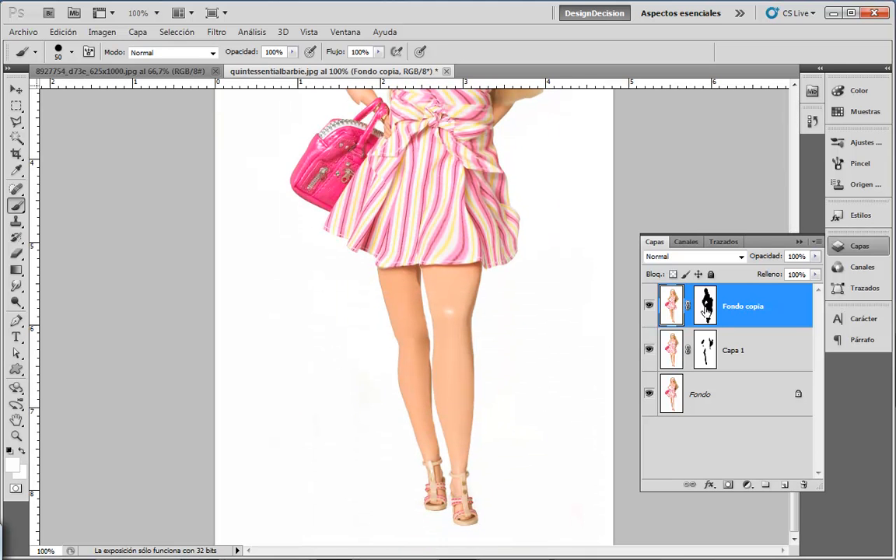
pyautogui.moveTo(733, 314); pyautogui.dragTo(723, 352)
# Step: Paint black on Capa 1's mask over the handbag-side leg to reveal the widened leg, using brush size 20 near the ankle
pyautogui.click(738, 321)
pyautogui.press('d')
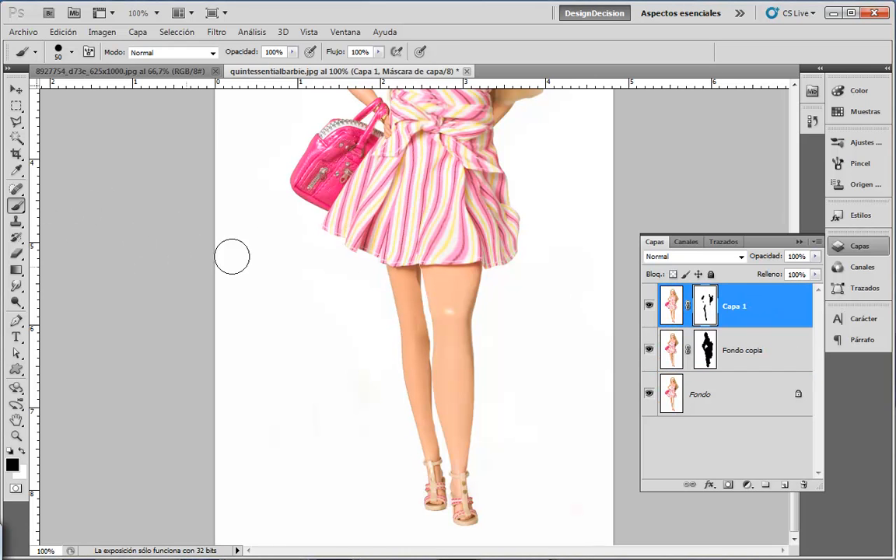
pyautogui.press(']')
pyautogui.press(']')
pyautogui.moveTo(391, 283)
pyautogui.mouseDown()
pyautogui.moveTo(382, 251)
pyautogui.moveTo(382, 287)
pyautogui.moveTo(394, 275)
pyautogui.moveTo(403, 279)
pyautogui.moveTo(410, 311)
pyautogui.moveTo(407, 267)
pyautogui.moveTo(400, 392)
pyautogui.moveTo(396, 340)
pyautogui.moveTo(400, 330)
pyautogui.moveTo(415, 406)
pyautogui.mouseUp()
pyautogui.press('[')
pyautogui.press('[')
pyautogui.press('[')
pyautogui.press('[')
pyautogui.press('[')
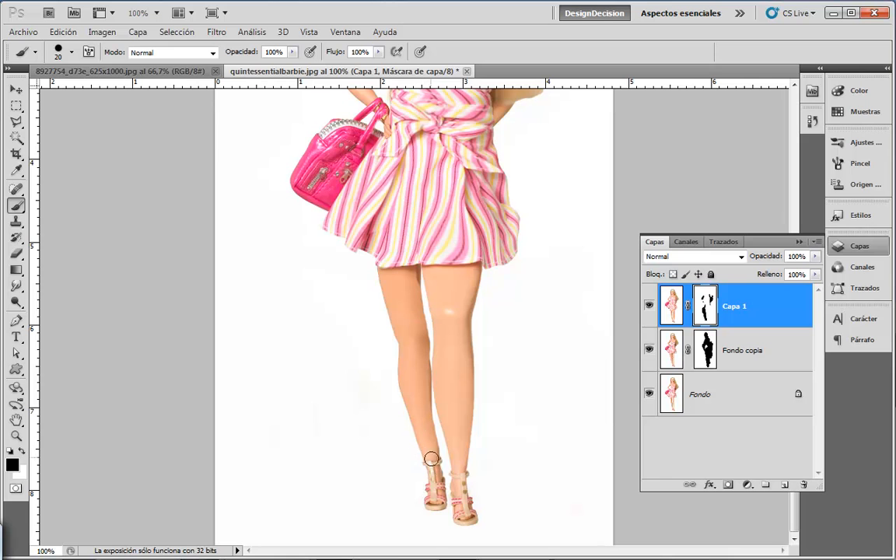
pyautogui.moveTo(439, 455)
pyautogui.mouseDown()
pyautogui.moveTo(423, 376)
pyautogui.moveTo(416, 238)
pyautogui.mouseUp()
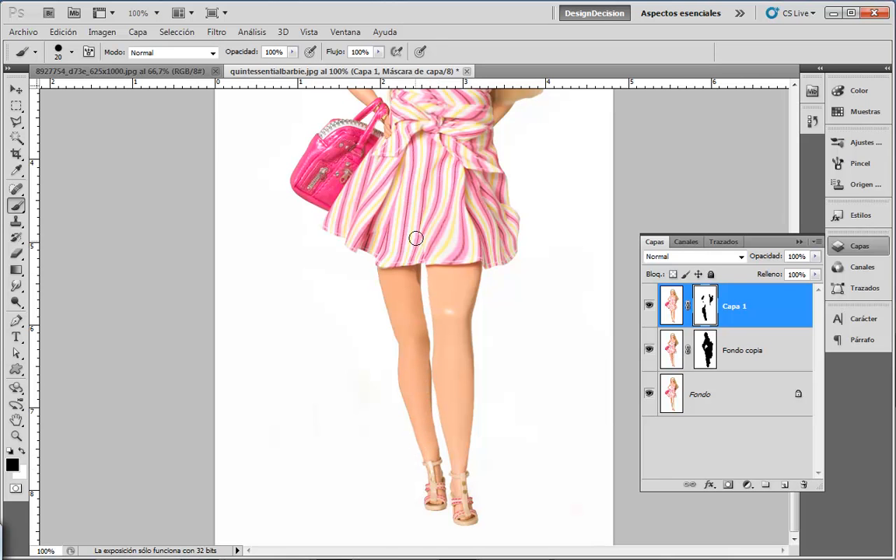
# Step: Paint white on Fondo copia's mask along the inner edge of the handbag-side leg at brush size 20
pyautogui.click(704, 350)
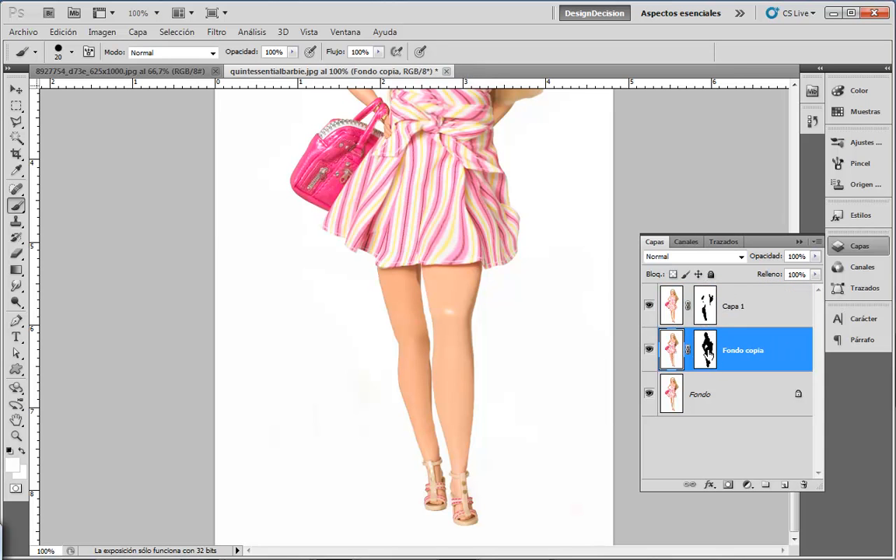
pyautogui.click(22, 451)
pyautogui.moveTo(440, 440)
pyautogui.mouseDown()
pyautogui.moveTo(416, 250)
pyautogui.moveTo(424, 292)
pyautogui.mouseUp()
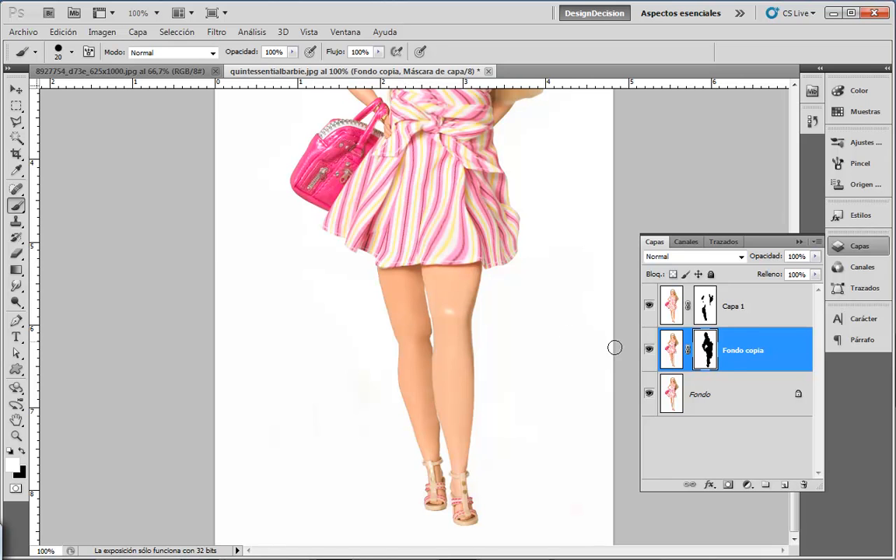
# Step: Try painting white and then black on Capa 1's mask over the handbag-side arm at brush size 20
pyautogui.click(737, 314)
pyautogui.moveTo(537, 226); pyautogui.dragTo(529, 319)
pyautogui.click(698, 312)
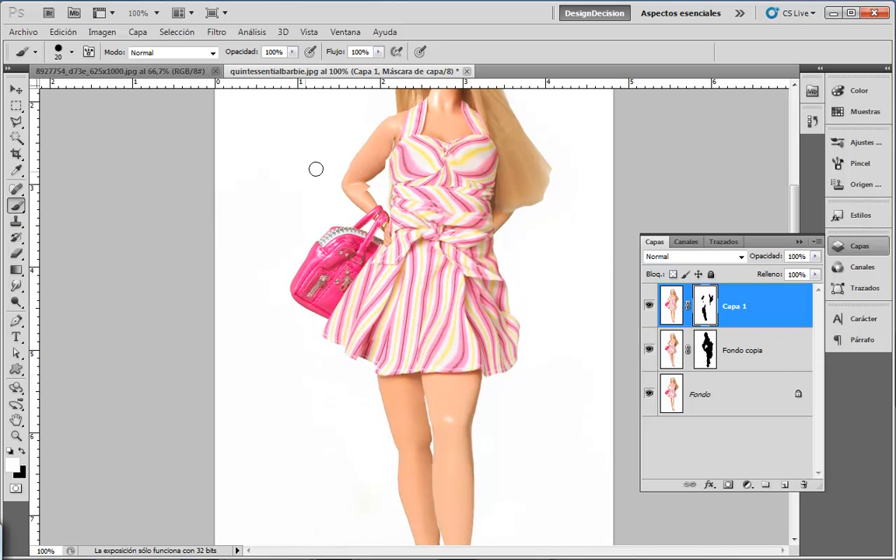
pyautogui.moveTo(350, 162)
pyautogui.mouseDown()
pyautogui.moveTo(367, 136)
pyautogui.moveTo(356, 188)
pyautogui.moveTo(367, 194)
pyautogui.mouseUp()
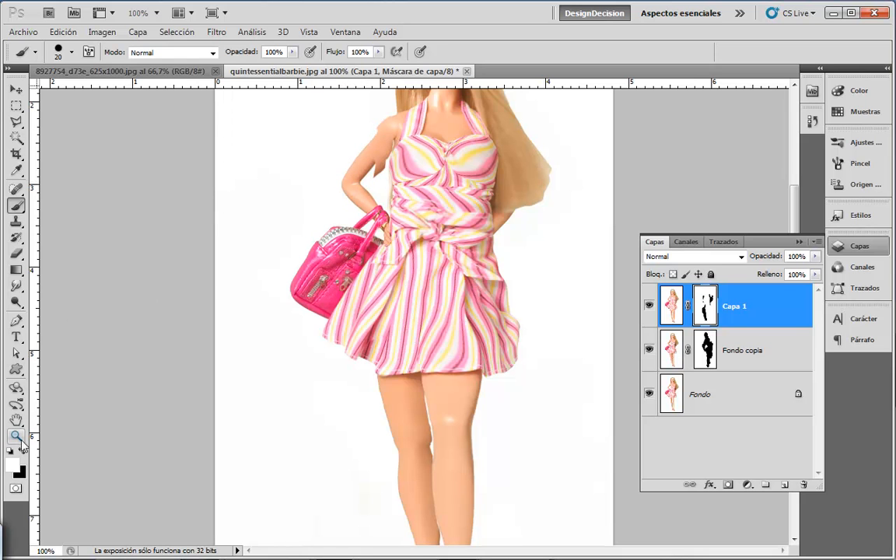
pyautogui.press('x')
pyautogui.moveTo(369, 187)
pyautogui.mouseDown()
pyautogui.moveTo(354, 207)
pyautogui.moveTo(350, 192)
pyautogui.moveTo(344, 204)
pyautogui.moveTo(377, 173)
pyautogui.mouseUp()
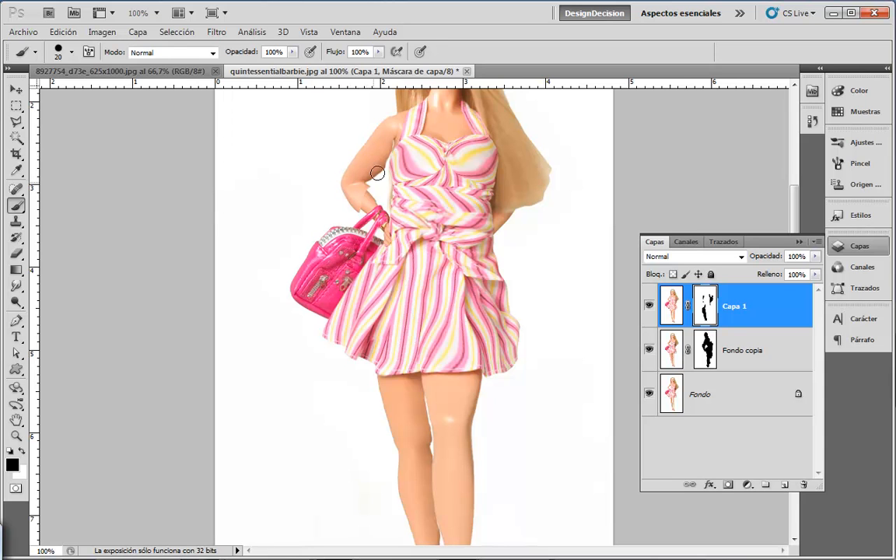
pyautogui.moveTo(390, 133)
pyautogui.mouseDown()
pyautogui.moveTo(381, 161)
pyautogui.moveTo(394, 115)
pyautogui.moveTo(390, 139)
pyautogui.mouseUp()
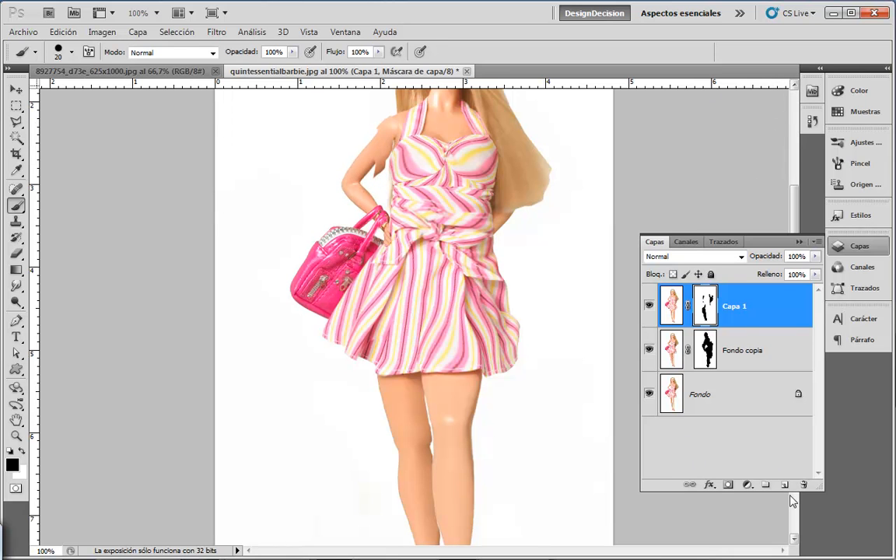
# Step: Delete Fondo copia's layer mask without applying it
pyautogui.click(705, 350)
pyautogui.doubleClick(704, 350)
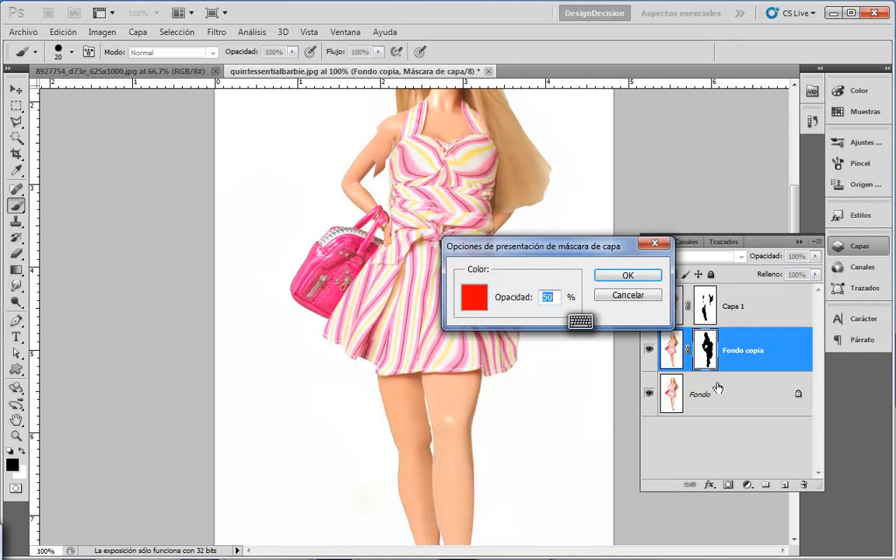
pyautogui.click(630, 295)
pyautogui.moveTo(704, 350); pyautogui.dragTo(803, 484)
pyautogui.click(524, 226)
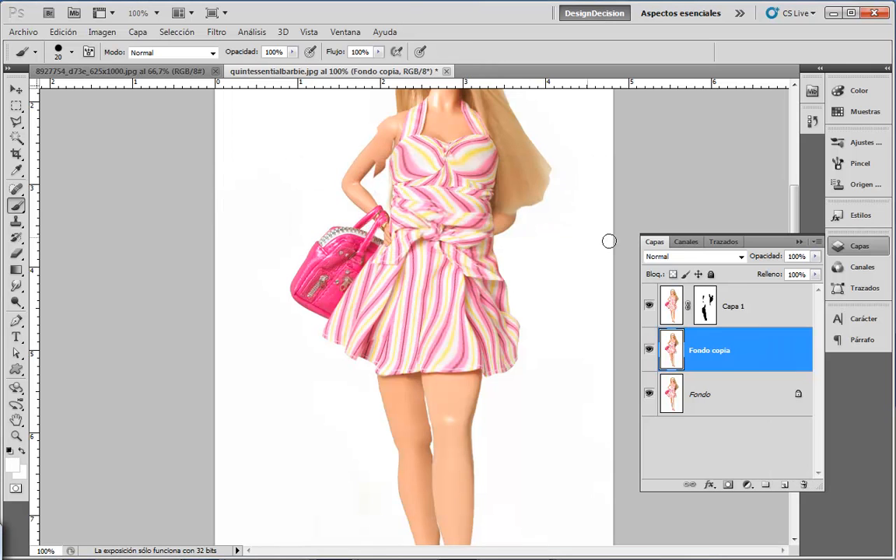
# Step: Paint black on Capa 1's mask over the handbag-side arm to reveal the widened arm, reducing the brush from 20 to 9
pyautogui.click(717, 305)
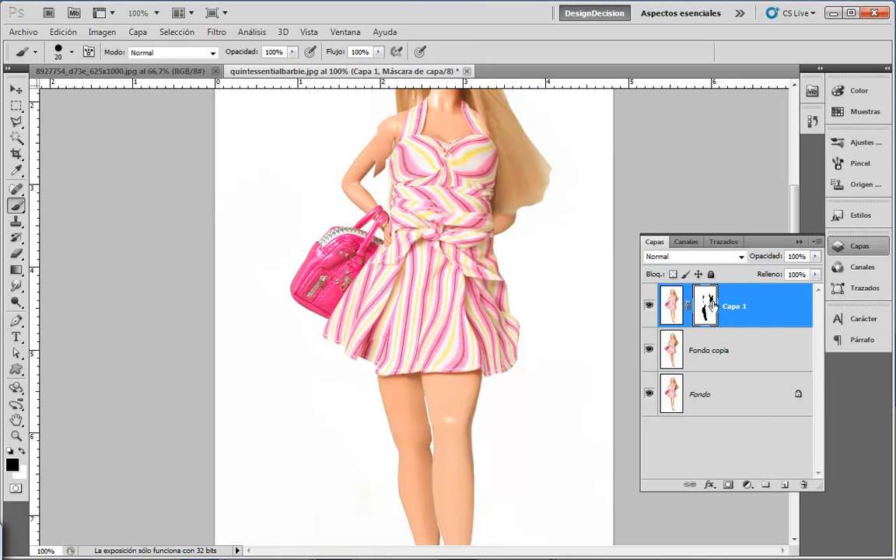
pyautogui.moveTo(552, 236); pyautogui.dragTo(549, 202)
pyautogui.moveTo(486, 191)
pyautogui.mouseDown()
pyautogui.moveTo(602, 290)
pyautogui.moveTo(706, 304)
pyautogui.mouseUp()
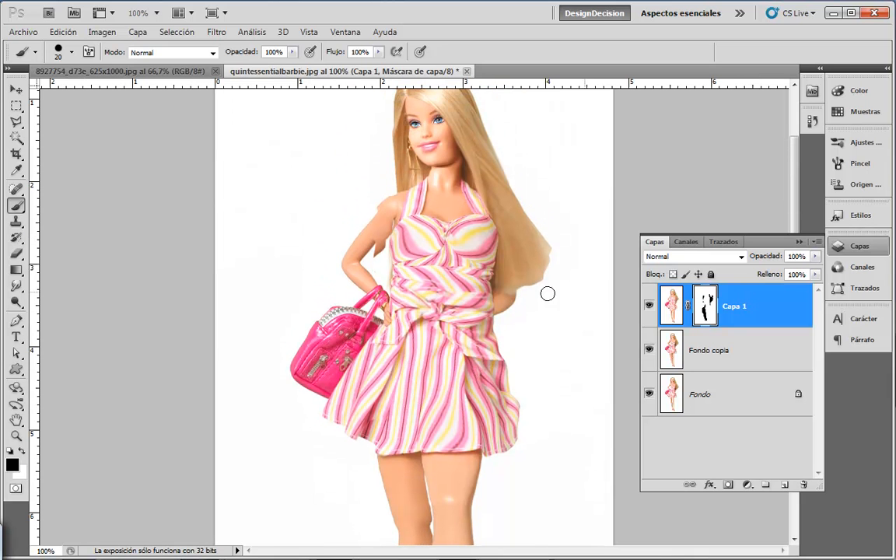
pyautogui.moveTo(376, 203)
pyautogui.mouseDown()
pyautogui.moveTo(375, 239)
pyautogui.moveTo(370, 215)
pyautogui.moveTo(381, 194)
pyautogui.moveTo(362, 254)
pyautogui.moveTo(360, 230)
pyautogui.moveTo(369, 255)
pyautogui.mouseUp()
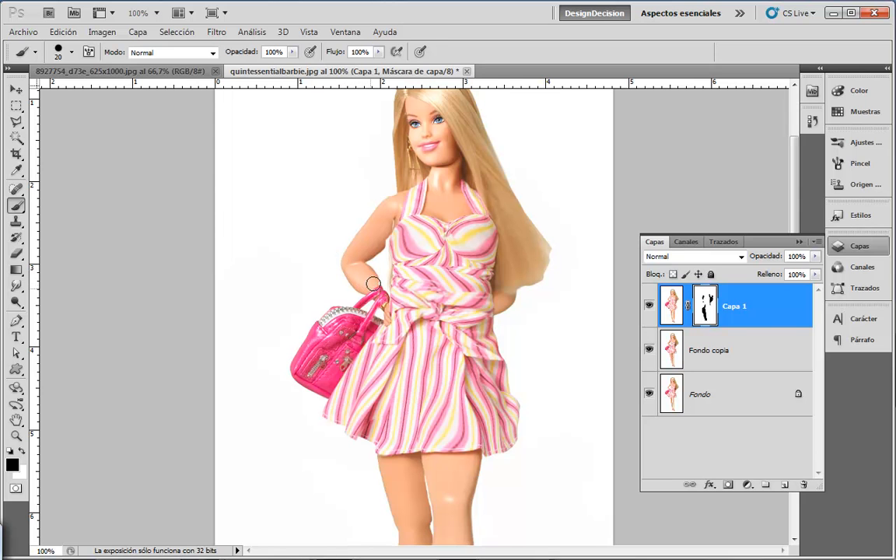
pyautogui.press('[')
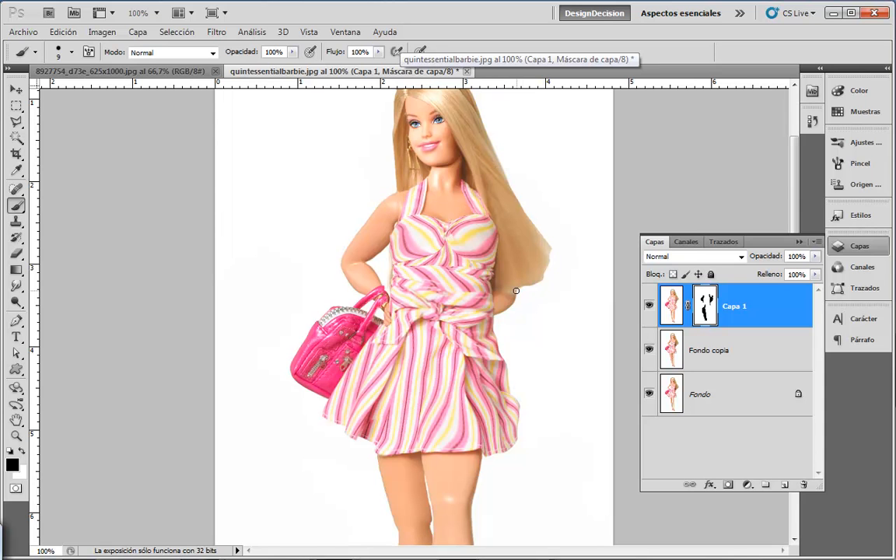
# Step: Paint black on Capa 1's mask along the inner edges between the legs at brush size 20
pyautogui.moveTo(534, 453); pyautogui.dragTo(498, 335)
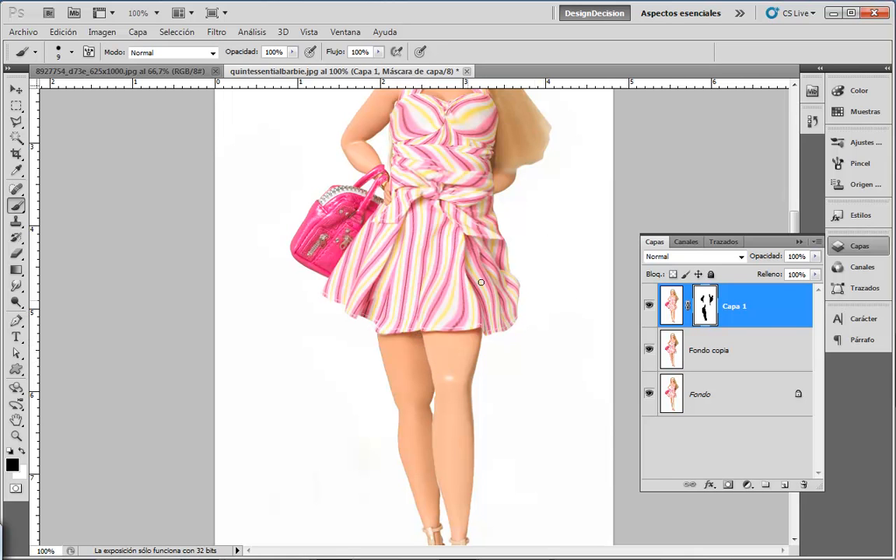
pyautogui.moveTo(518, 434); pyautogui.dragTo(498, 343)
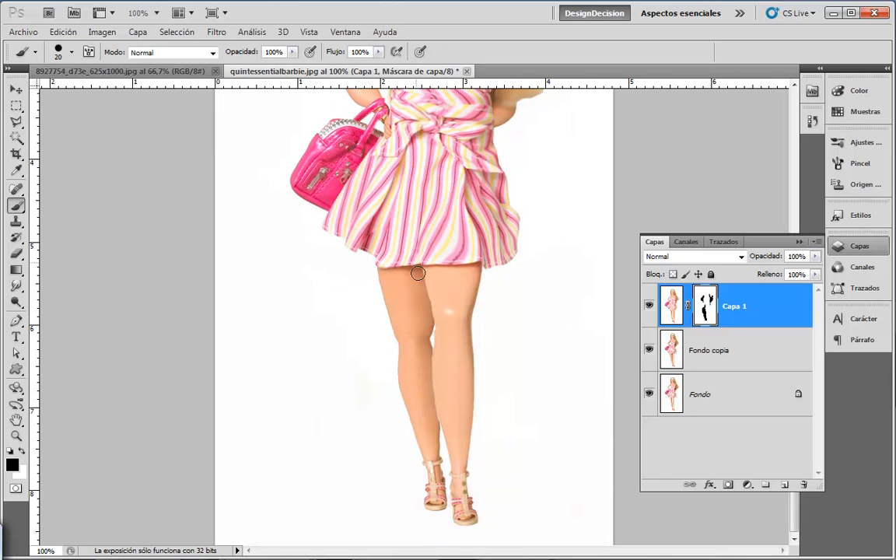
pyautogui.moveTo(429, 323)
pyautogui.mouseDown()
pyautogui.moveTo(436, 431)
pyautogui.moveTo(426, 433)
pyautogui.mouseUp()
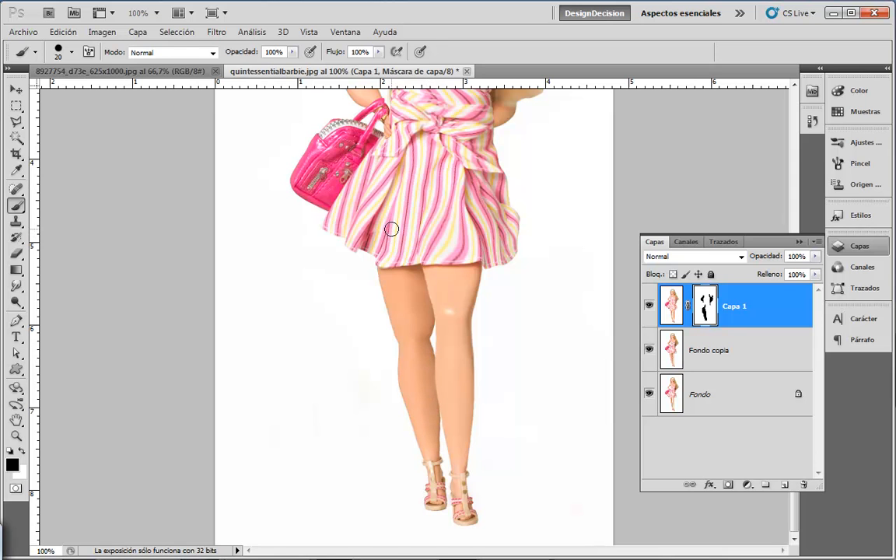
# Step: Stamp all visible layers into a new merged layer above Capa 1, and collapse the layer list
pyautogui.click(715, 354)
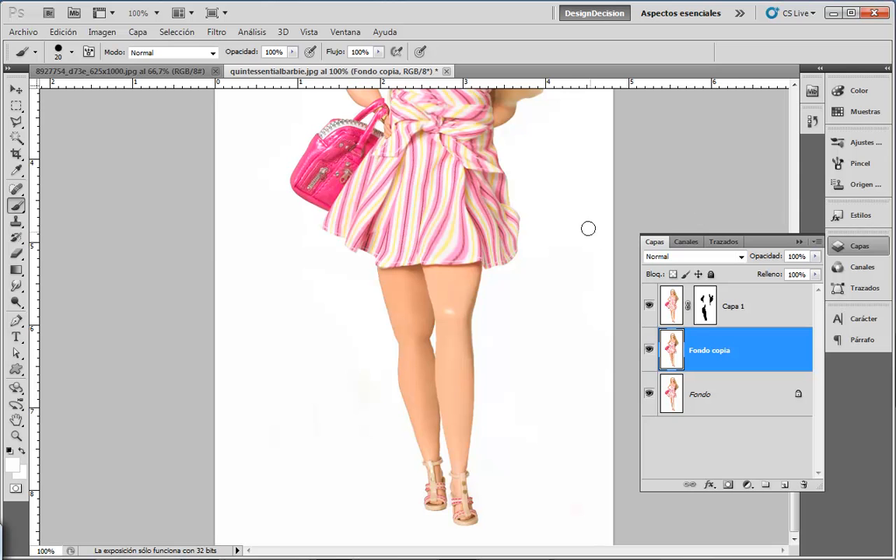
pyautogui.moveTo(550, 234); pyautogui.dragTo(525, 224)
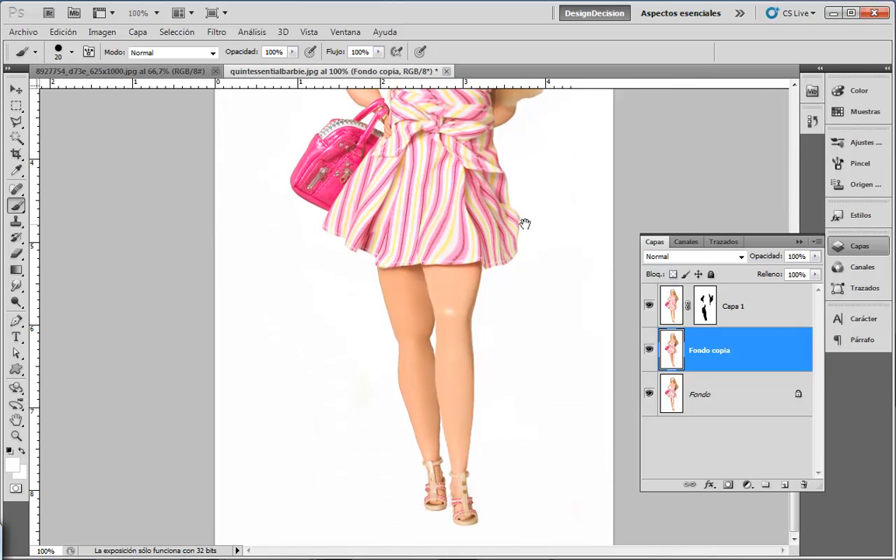
pyautogui.click(746, 311)
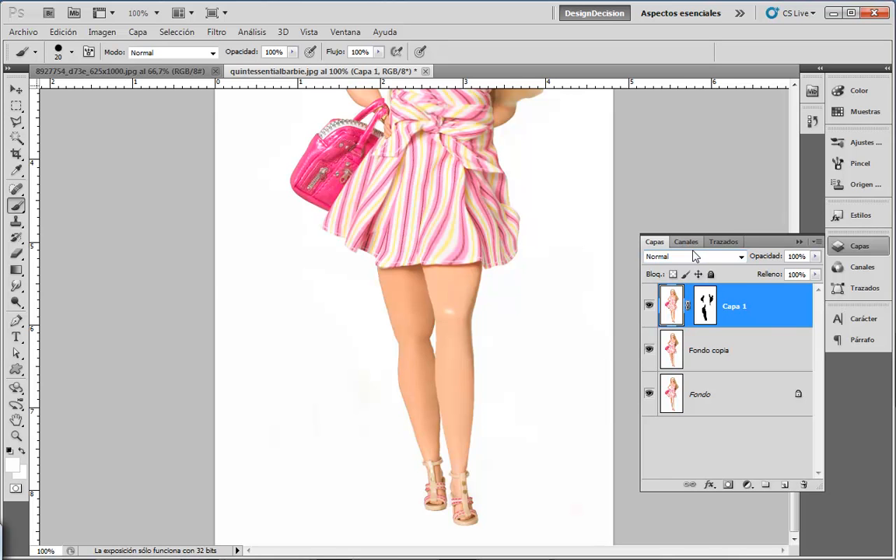
pyautogui.hotkey('ctrl', 'shift', 'alt', 'e')
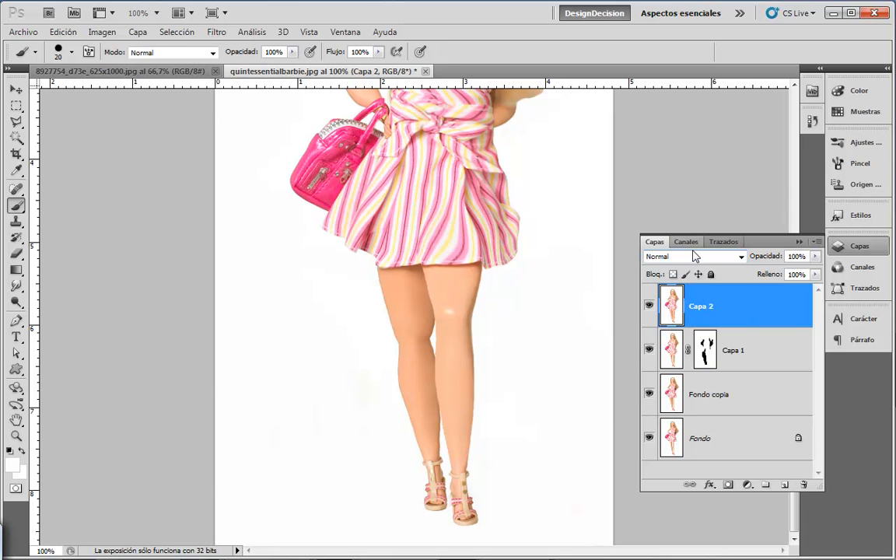
pyautogui.click(799, 241)
# Step: Open Liquify on the merged layer, frame the face at 400%, and turn off the backdrop display
pyautogui.moveTo(677, 258); pyautogui.dragTo(671, 441)
pyautogui.click(216, 32)
pyautogui.click(268, 114)
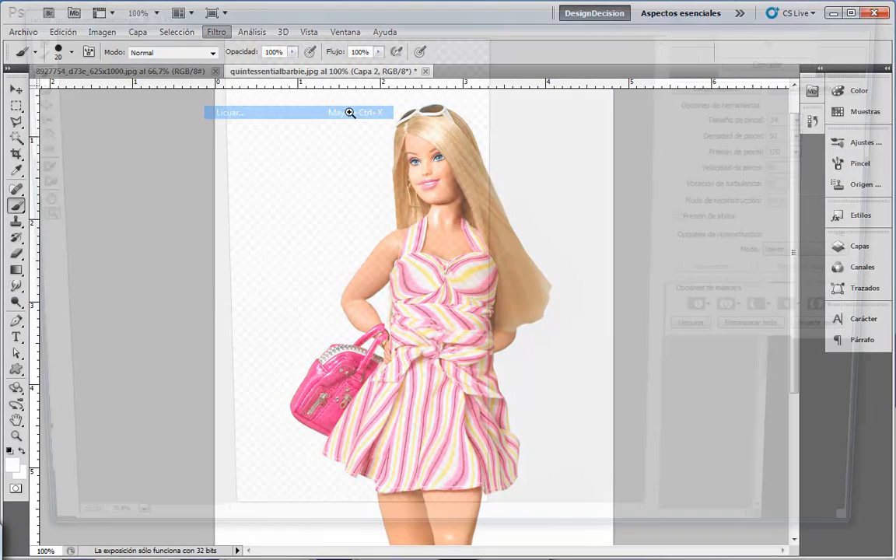
pyautogui.moveTo(372, 109)
pyautogui.mouseDown()
pyautogui.moveTo(420, 194)
pyautogui.moveTo(400, 154)
pyautogui.mouseUp()
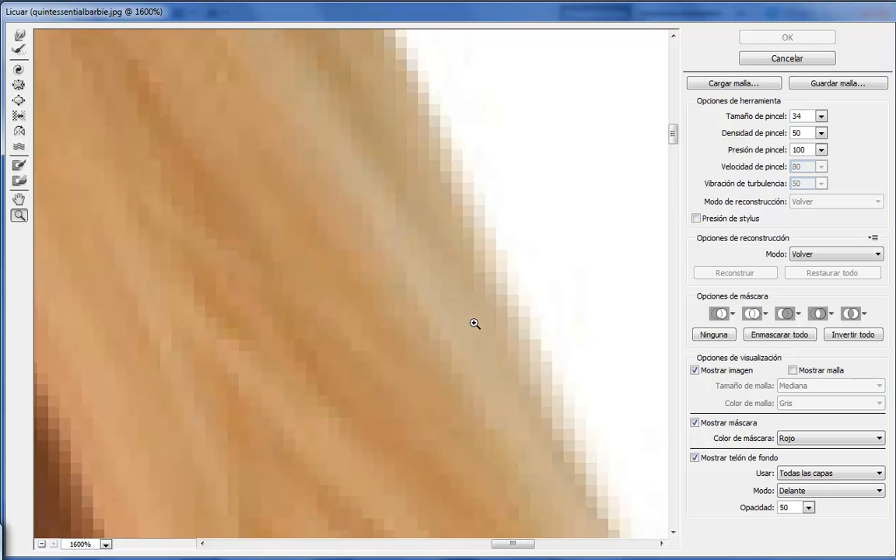
pyautogui.keyDown('alt'); pyautogui.click(432, 256); pyautogui.keyUp('alt')
pyautogui.keyDown('alt'); pyautogui.click(308, 249); pyautogui.keyUp('alt')
pyautogui.keyDown('alt'); pyautogui.click(230, 260); pyautogui.keyUp('alt')
pyautogui.keyDown('alt'); pyautogui.click(231, 288); pyautogui.keyUp('alt')
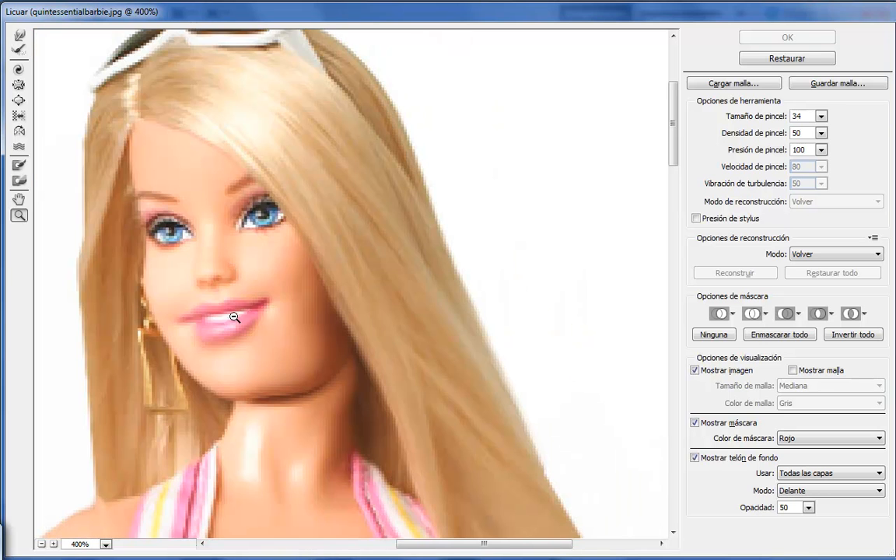
pyautogui.click(695, 458)
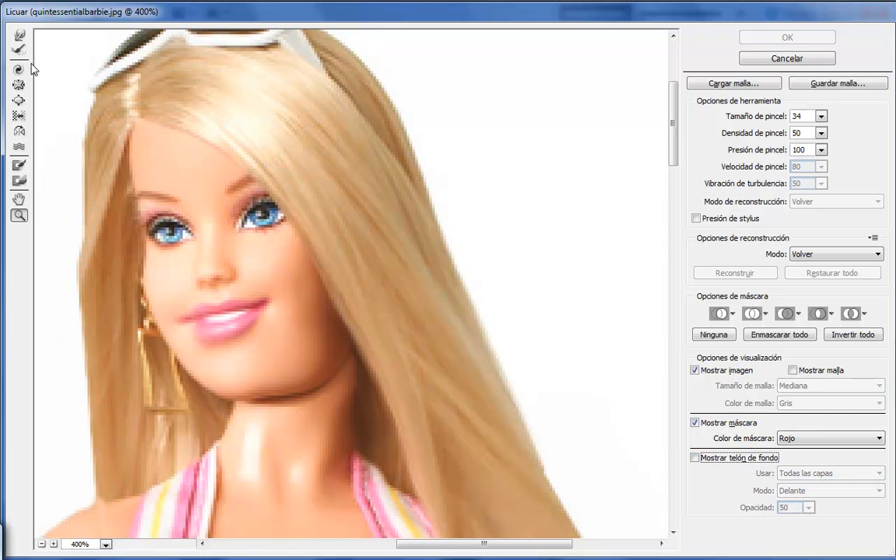
pyautogui.click(695, 458)
pyautogui.click(19, 35)
pyautogui.moveTo(208, 311); pyautogui.dragTo(206, 272)
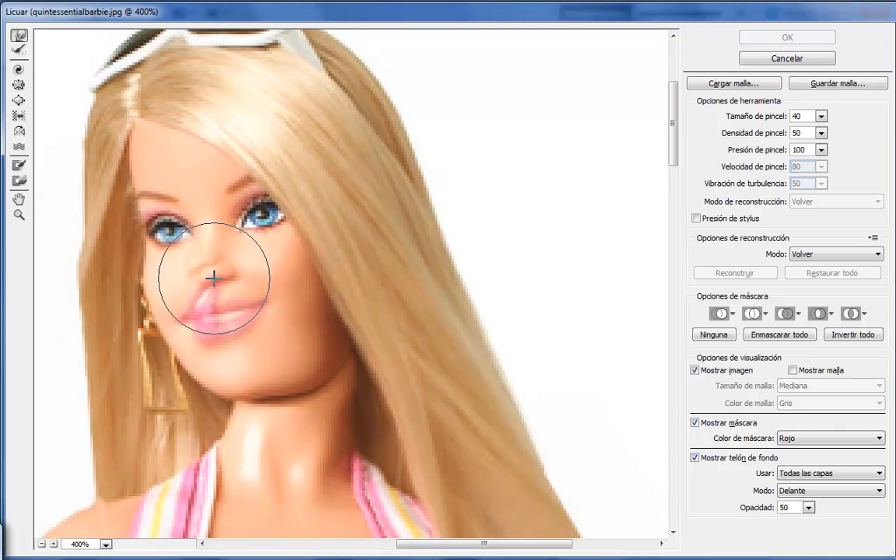
pyautogui.hotkey('ctrl', 'z')
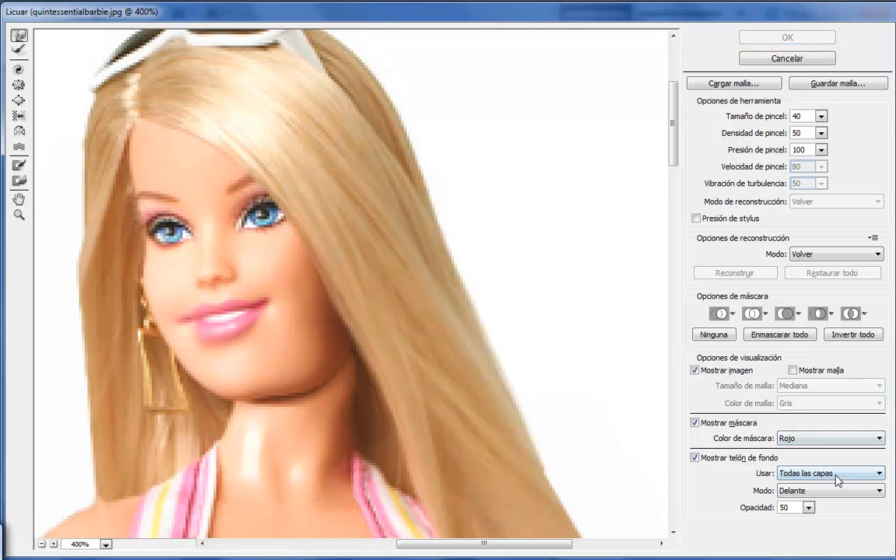
pyautogui.click(700, 459)
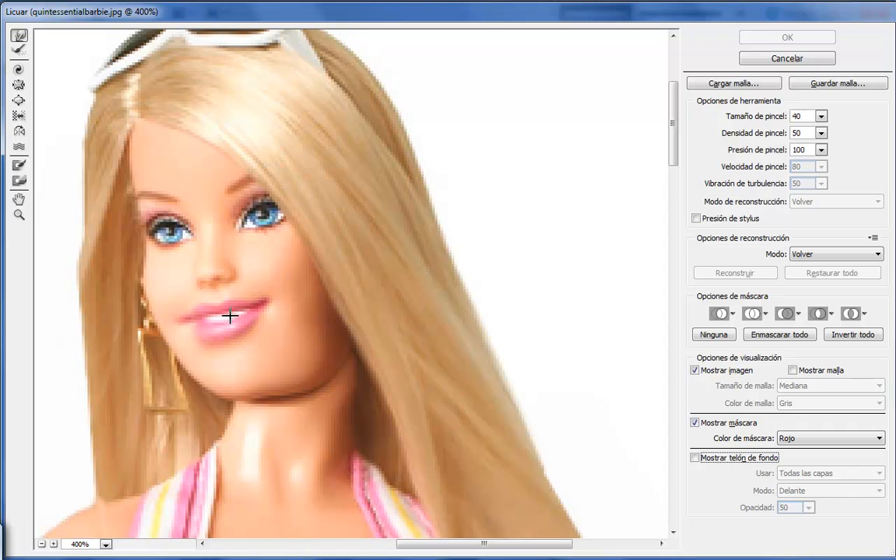
# Step: Reshape the jawline and widen the earring-side edge of the neck with Forward Warp at brush size 40
pyautogui.moveTo(314, 374); pyautogui.dragTo(254, 390)
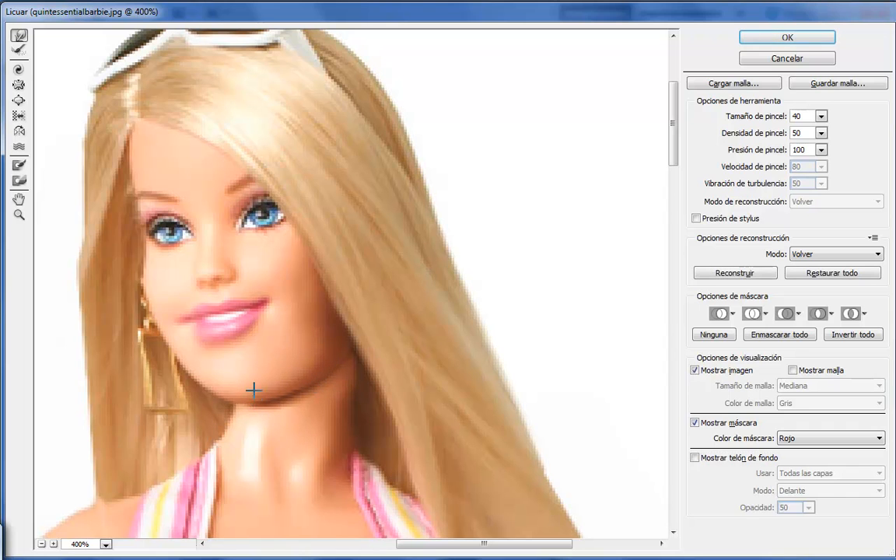
pyautogui.moveTo(235, 419); pyautogui.dragTo(232, 418)
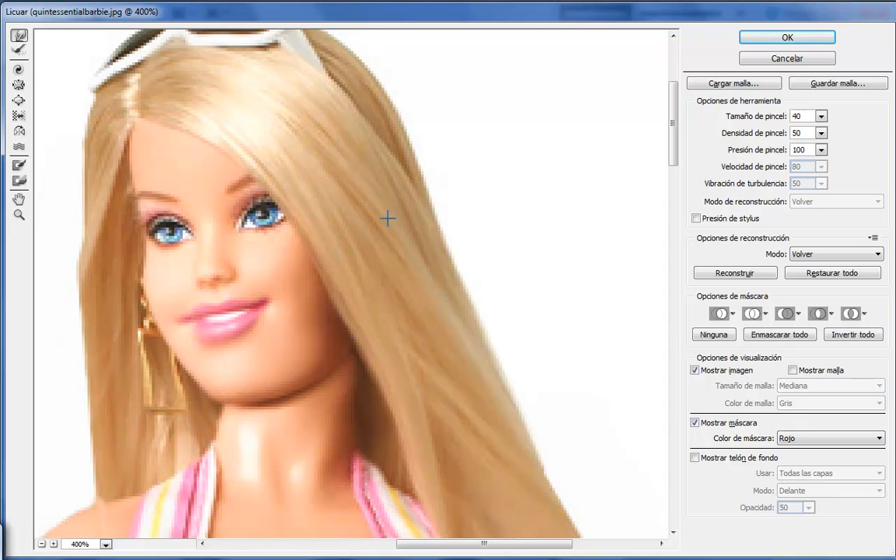
pyautogui.moveTo(234, 390)
pyautogui.mouseDown()
pyautogui.moveTo(220, 394)
pyautogui.moveTo(250, 394)
pyautogui.moveTo(210, 378)
pyautogui.moveTo(251, 383)
pyautogui.moveTo(217, 373)
pyautogui.mouseUp()
pyautogui.moveTo(272, 402); pyautogui.dragTo(274, 393)
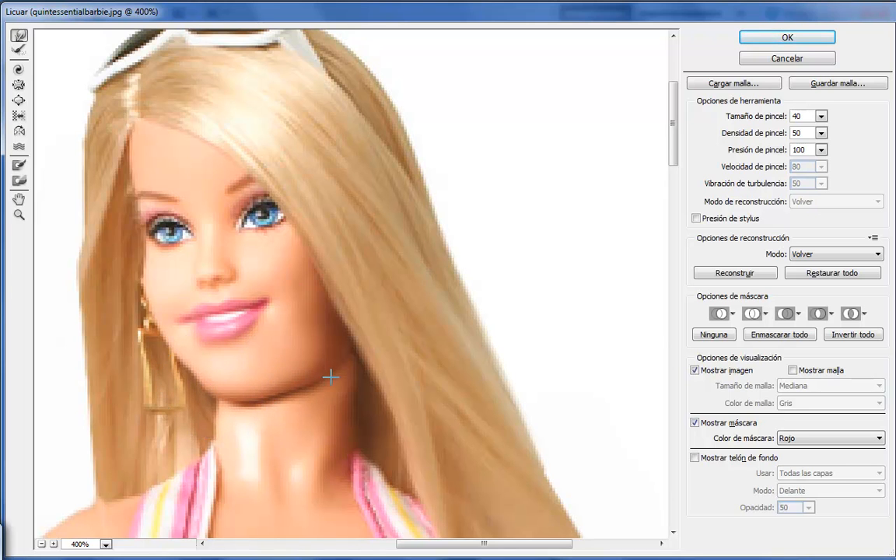
# Step: Examine the figure from the dress's neckline down to the sandals, reducing the magnification to 200% at the legs
pyautogui.moveTo(488, 305)
pyautogui.mouseDown()
pyautogui.moveTo(557, 326)
pyautogui.moveTo(645, 298)
pyautogui.moveTo(570, 178)
pyautogui.moveTo(546, 102)
pyautogui.moveTo(565, 94)
pyautogui.mouseUp()
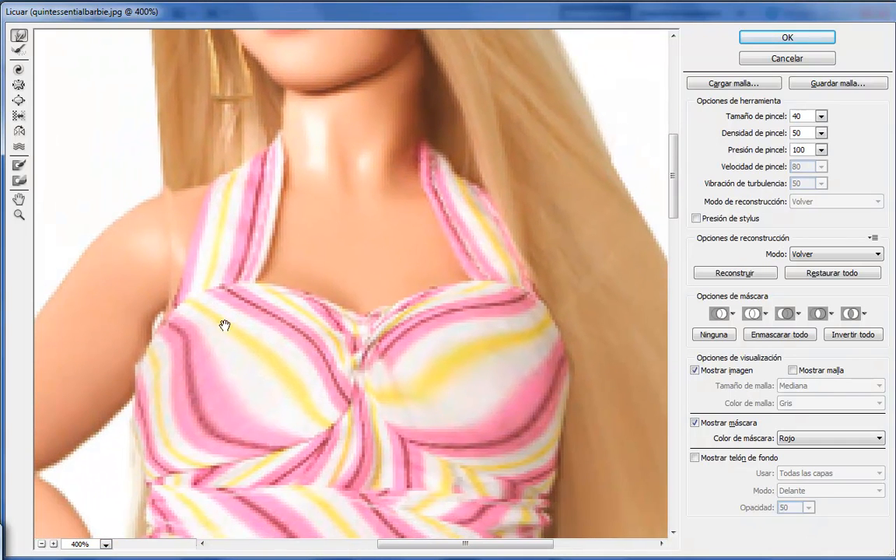
pyautogui.press('[')
pyautogui.press('[')
pyautogui.press('[')
pyautogui.press('[')
pyautogui.press('[')
pyautogui.press('[')
pyautogui.press('[')
pyautogui.press('[')
pyautogui.press('[')
pyautogui.press('[')
pyautogui.press('[')
pyautogui.press('[')
pyautogui.press('[')
pyautogui.press('[')
pyautogui.press('[')
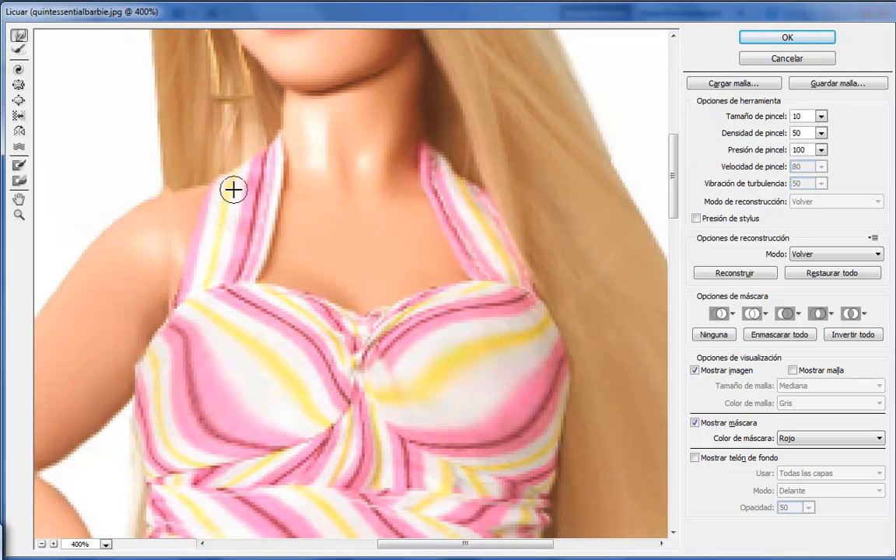
pyautogui.moveTo(566, 408)
pyautogui.mouseDown()
pyautogui.moveTo(585, 393)
pyautogui.moveTo(499, 288)
pyautogui.moveTo(560, 220)
pyautogui.mouseUp()
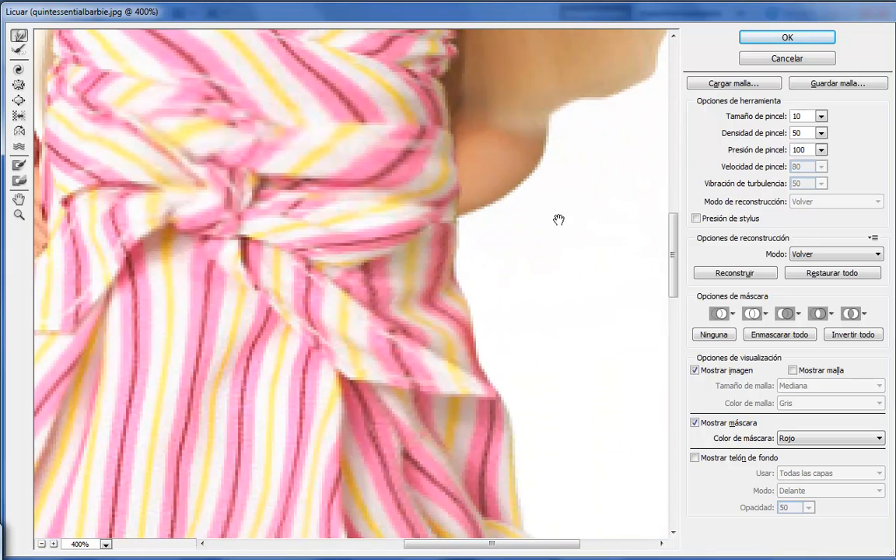
pyautogui.press(']')
pyautogui.press(']')
pyautogui.press(']')
pyautogui.press(']')
pyautogui.press(']')
pyautogui.press(']')
pyautogui.moveTo(527, 492)
pyautogui.mouseDown()
pyautogui.moveTo(522, 400)
pyautogui.moveTo(556, 161)
pyautogui.mouseUp()
pyautogui.moveTo(522, 430); pyautogui.dragTo(559, 202)
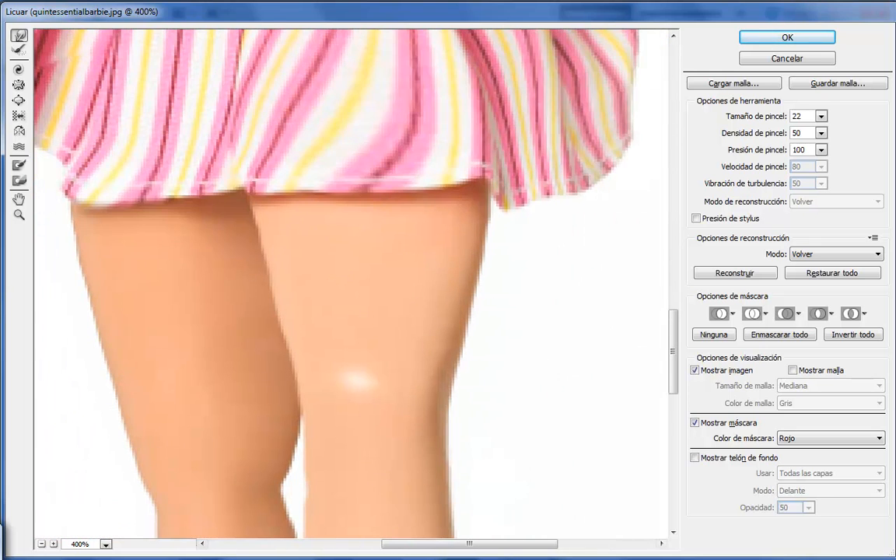
pyautogui.press('z')
pyautogui.keyDown('alt'); pyautogui.click(570, 455); pyautogui.keyUp('alt')
pyautogui.keyDown('alt'); pyautogui.click(560, 448); pyautogui.keyUp('alt')
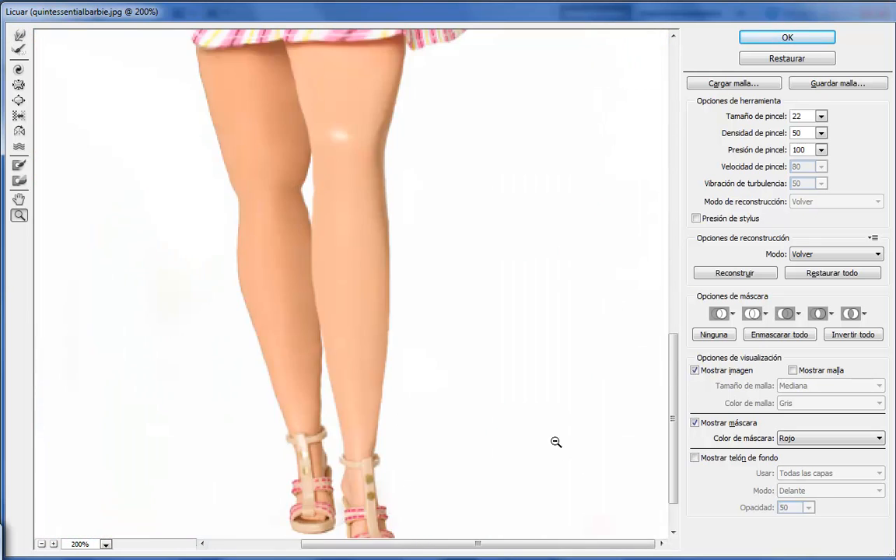
pyautogui.moveTo(472, 195); pyautogui.dragTo(505, 310)
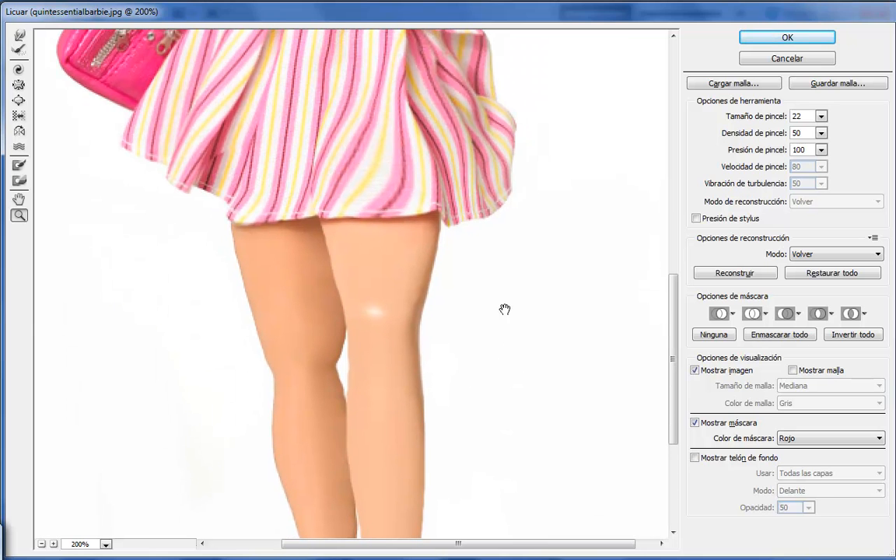
# Step: Smooth the notch at the handbag-side leg's inner knee with Forward Warp, using brush sizes from 58 down to 34
pyautogui.click(24, 37)
pyautogui.press(']')
pyautogui.press(']')
pyautogui.press(']')
pyautogui.press(']')
pyautogui.press(']')
pyautogui.press(']')
pyautogui.press(']')
pyautogui.press(']')
pyautogui.press(']')
pyautogui.press(']')
pyautogui.press(']')
pyautogui.press(']')
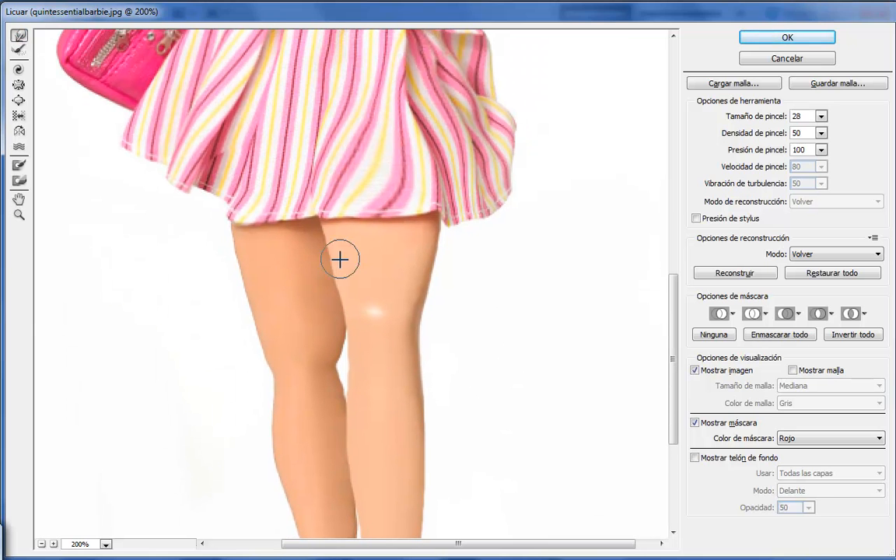
pyautogui.press(']')
pyautogui.press(']')
pyautogui.press(']')
pyautogui.press(']')
pyautogui.press(']')
pyautogui.press(']')
pyautogui.press(']')
pyautogui.press(']')
pyautogui.press(']')
pyautogui.press(']')
pyautogui.press(']')
pyautogui.press(']')
pyautogui.press(']')
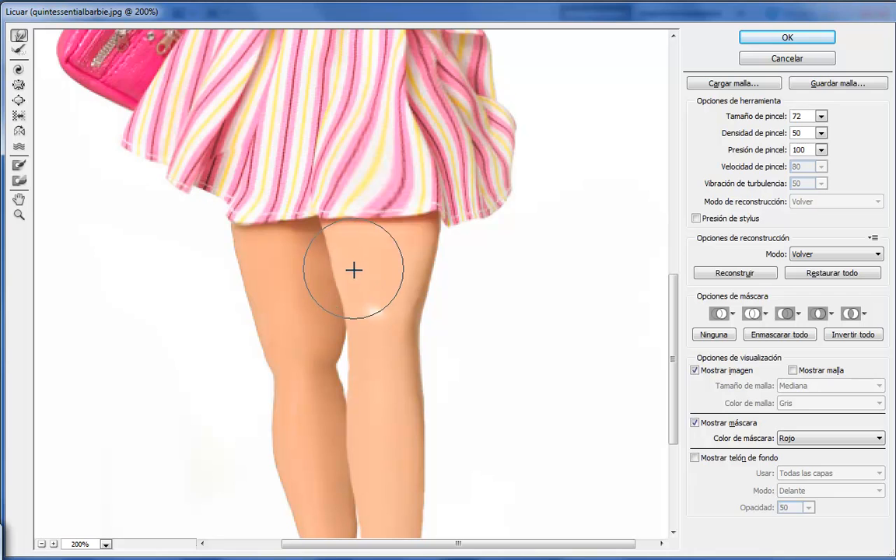
pyautogui.press('[')
pyautogui.press('[')
pyautogui.press('[')
pyautogui.press('[')
pyautogui.press('[')
pyautogui.press('[')
pyautogui.press('[')
pyautogui.press('[')
pyautogui.press('[')
pyautogui.press('[')
pyautogui.press('[')
pyautogui.press('[')
pyautogui.press('[')
pyautogui.press('[')
pyautogui.press('[')
pyautogui.press('[')
pyautogui.press('[')
pyautogui.press('[')
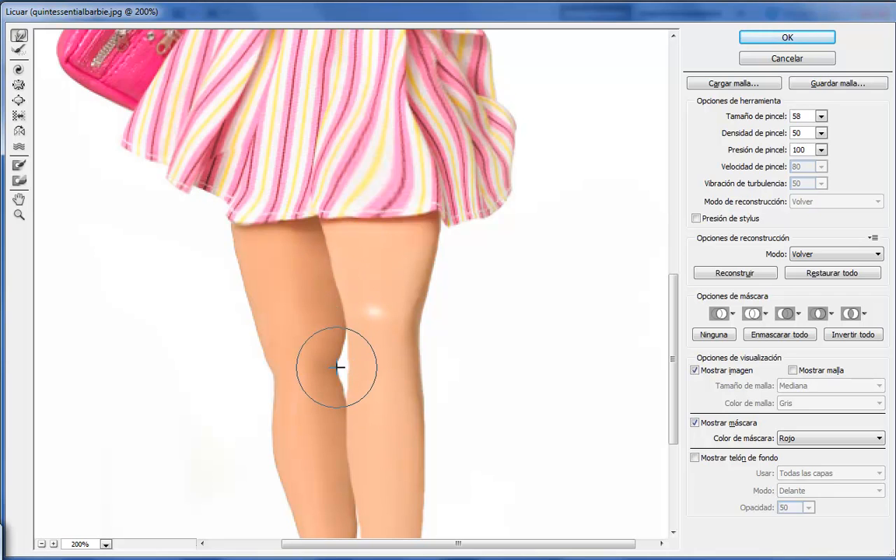
pyautogui.moveTo(336, 363)
pyautogui.mouseDown()
pyautogui.moveTo(334, 370)
pyautogui.moveTo(337, 355)
pyautogui.mouseUp()
pyautogui.moveTo(342, 389)
pyautogui.mouseDown()
pyautogui.moveTo(344, 343)
pyautogui.moveTo(343, 367)
pyautogui.mouseUp()
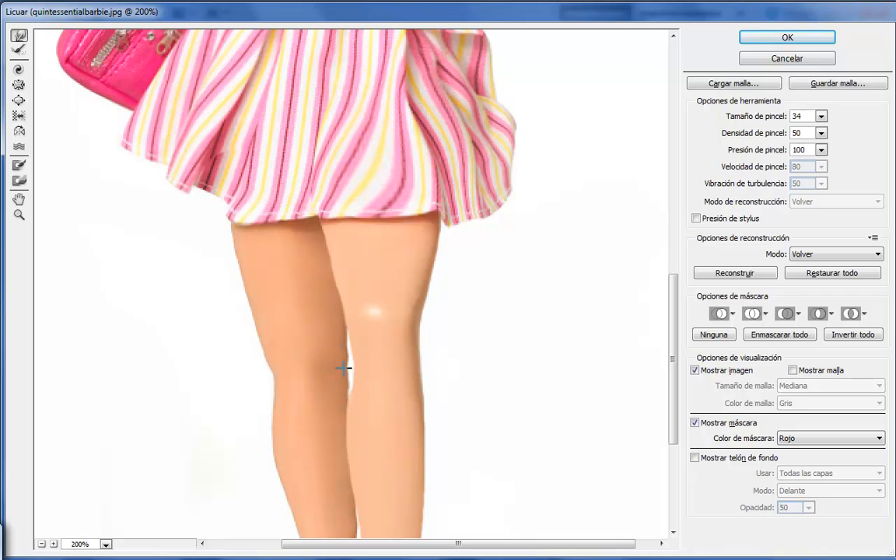
# Step: Restore the other leg's inner edge from below the knee up to the thigh with the Reconstruct tool at brush size 14
pyautogui.click(19, 50)
pyautogui.moveTo(359, 327)
pyautogui.mouseDown()
pyautogui.moveTo(366, 402)
pyautogui.moveTo(372, 361)
pyautogui.mouseUp()
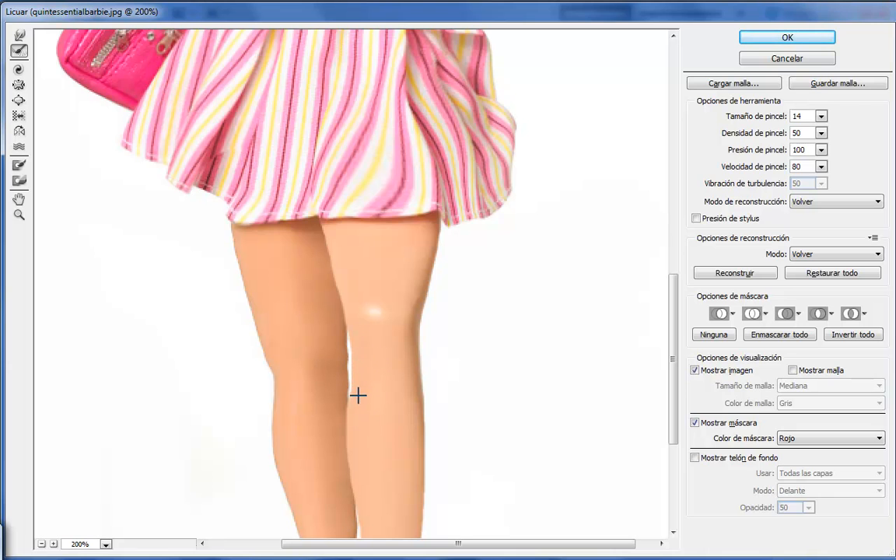
pyautogui.moveTo(355, 412)
pyautogui.mouseDown()
pyautogui.moveTo(358, 326)
pyautogui.moveTo(339, 268)
pyautogui.mouseUp()
# Step: Bulge the outer calf of the front leg with an enlarged Forward Warp brush, and reduce the brush to 42
pyautogui.click(19, 35)
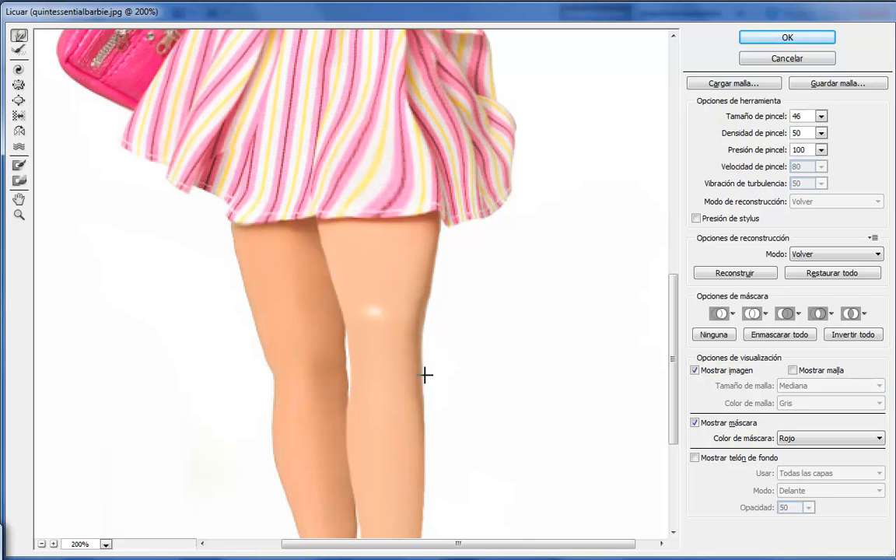
pyautogui.moveTo(521, 451); pyautogui.dragTo(535, 297)
pyautogui.press(']')
pyautogui.press(']')
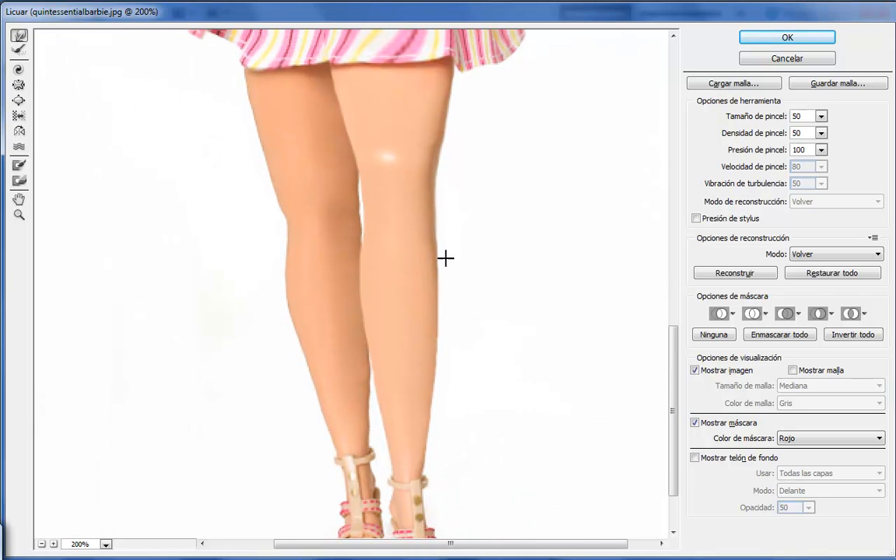
pyautogui.press(']')
pyautogui.press(']')
pyautogui.press(']')
pyautogui.press(']')
pyautogui.press(']')
pyautogui.moveTo(431, 248)
pyautogui.mouseDown()
pyautogui.moveTo(444, 279)
pyautogui.moveTo(431, 359)
pyautogui.mouseUp()
pyautogui.press('[')
pyautogui.press('[')
pyautogui.press('[')
pyautogui.press('[')
pyautogui.press('[')
pyautogui.press('[')
pyautogui.press('[')
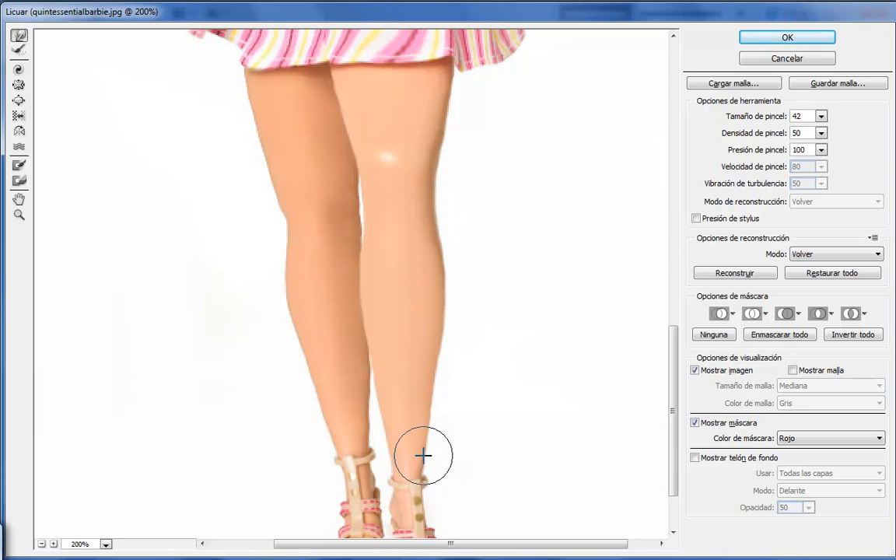
# Step: Shrink both sandaled feet slightly with the Pucker tool at brush size 118
pyautogui.moveTo(528, 476); pyautogui.dragTo(527, 388)
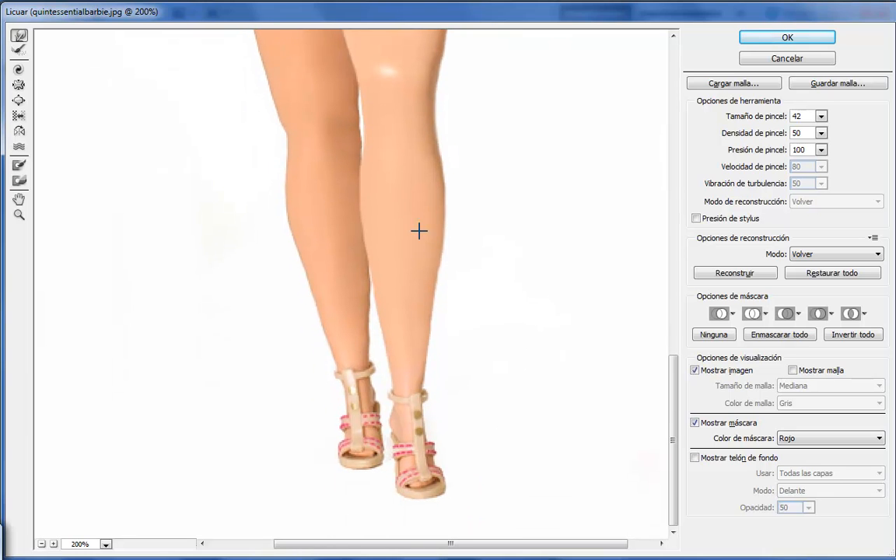
pyautogui.click(19, 85)
pyautogui.press(']')
pyautogui.press(']')
pyautogui.press(']')
pyautogui.press(']')
pyautogui.press(']')
pyautogui.press(']')
pyautogui.press(']')
pyautogui.press(']')
pyautogui.press(']')
pyautogui.press(']')
pyautogui.press(']')
pyautogui.press(']')
pyautogui.press(']')
pyautogui.press(']')
pyautogui.press(']')
pyautogui.press(']')
pyautogui.press(']')
pyautogui.press(']')
pyautogui.press(']')
pyautogui.press(']')
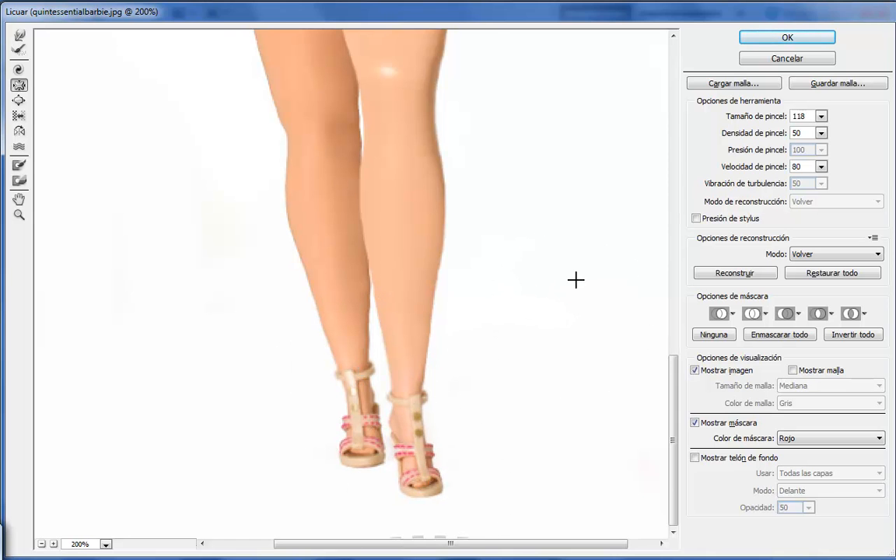
# Step: Set up the Bloat tool with brush size 56 over the head and upper body
pyautogui.scroll(15, 566, 191)
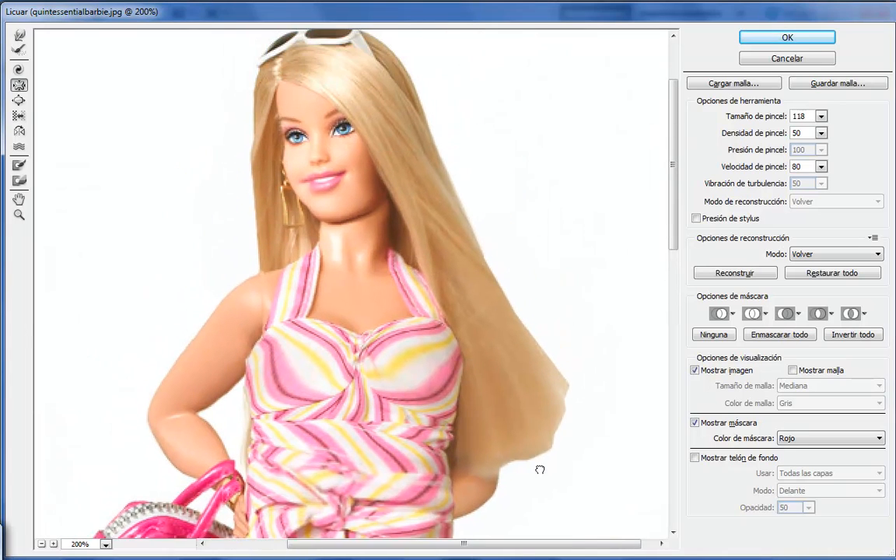
pyautogui.moveTo(540, 469); pyautogui.dragTo(544, 496)
pyautogui.click(19, 100)
pyautogui.press('[')
pyautogui.press('[')
pyautogui.press('[')
pyautogui.press('[')
pyautogui.press('[')
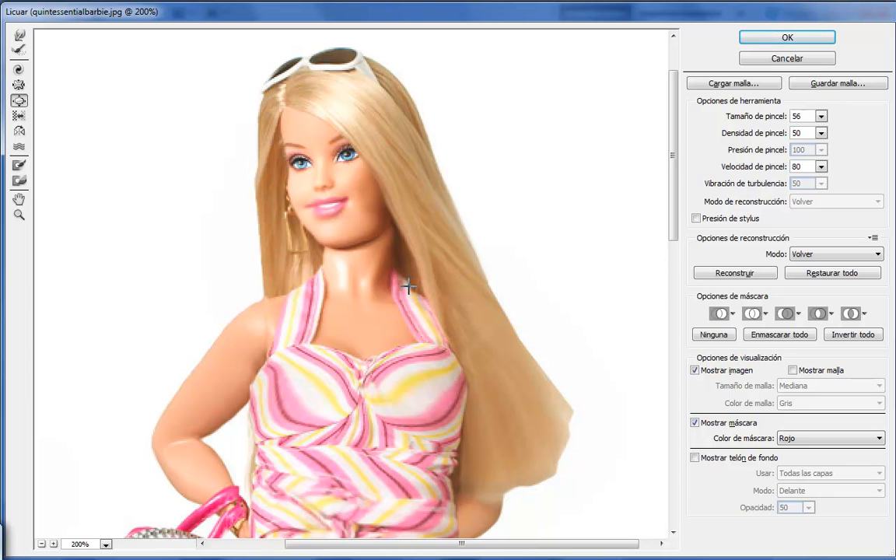
# Step: Push the dress strap beside the neck outward with the Forward Warp tool, reduce the brush to 26, and apply the Liquify changes
pyautogui.click(19, 36)
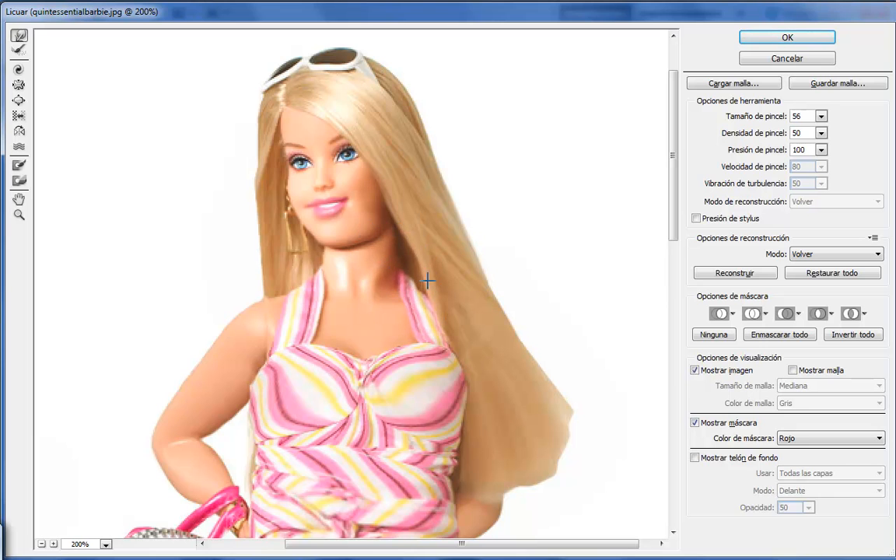
pyautogui.press('[')
pyautogui.press('[')
pyautogui.press('[')
pyautogui.press('[')
pyautogui.press('[')
pyautogui.press('[')
pyautogui.press('[')
pyautogui.press('[')
pyautogui.press('[')
pyautogui.press('[')
pyautogui.press('[')
pyautogui.press('[')
pyautogui.press('[')
pyautogui.press('[')
pyautogui.press('[')
pyautogui.press('[')
pyautogui.press('[')
pyautogui.press('[')
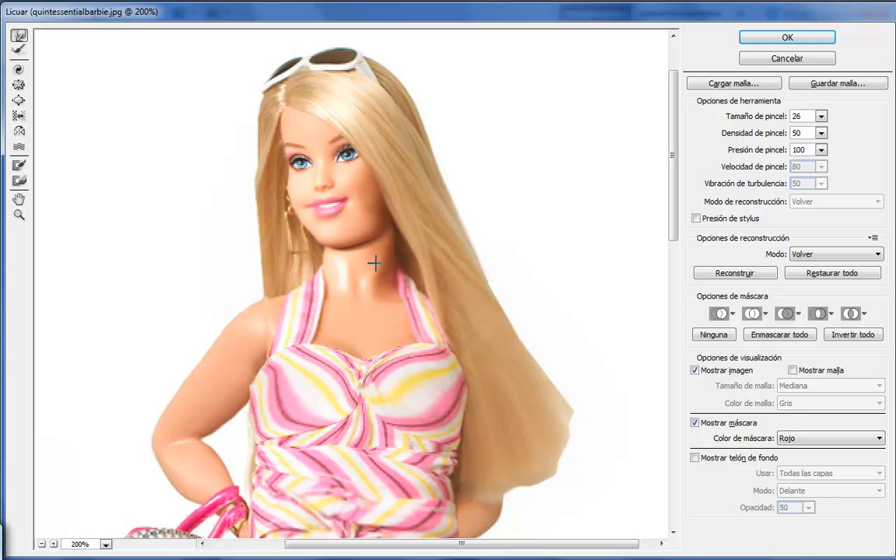
pyautogui.press('[')
pyautogui.press('[')
pyautogui.press('[')
pyautogui.press(']')
pyautogui.press(']')
pyautogui.press(']')
pyautogui.press(']')
pyautogui.press(']')
pyautogui.press(']')
pyautogui.press(']')
pyautogui.click(777, 38)
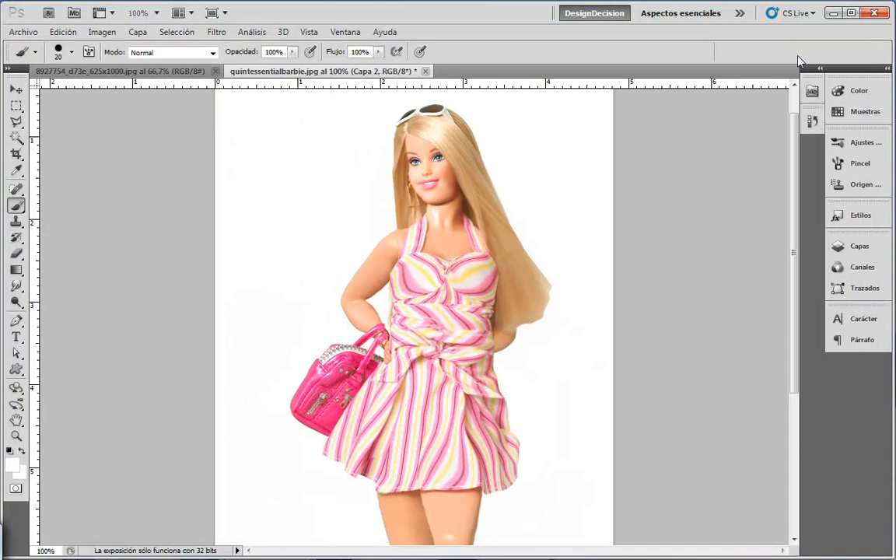
# Step: Try to clone the shaded jawline lower onto the neck with the Clone Stamp at size 15
pyautogui.click(18, 223)
pyautogui.click(15, 435)
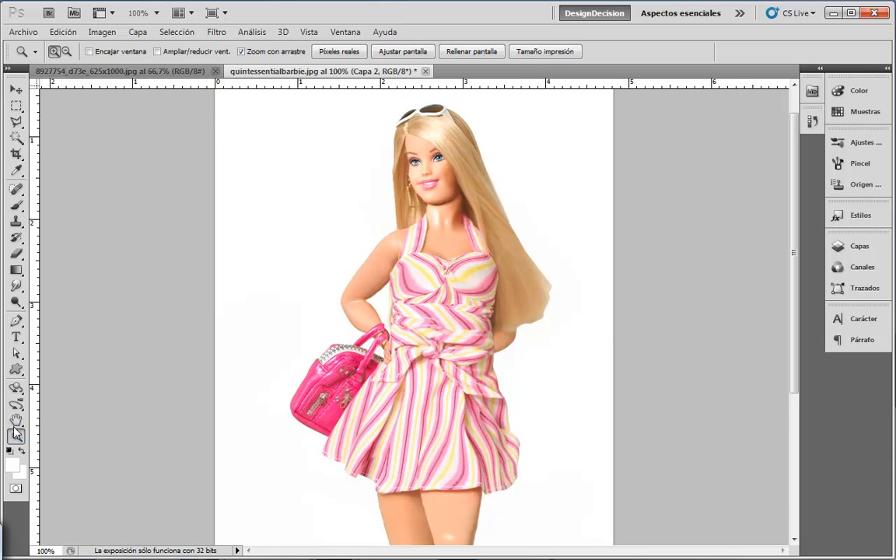
pyautogui.moveTo(424, 149); pyautogui.dragTo(485, 219)
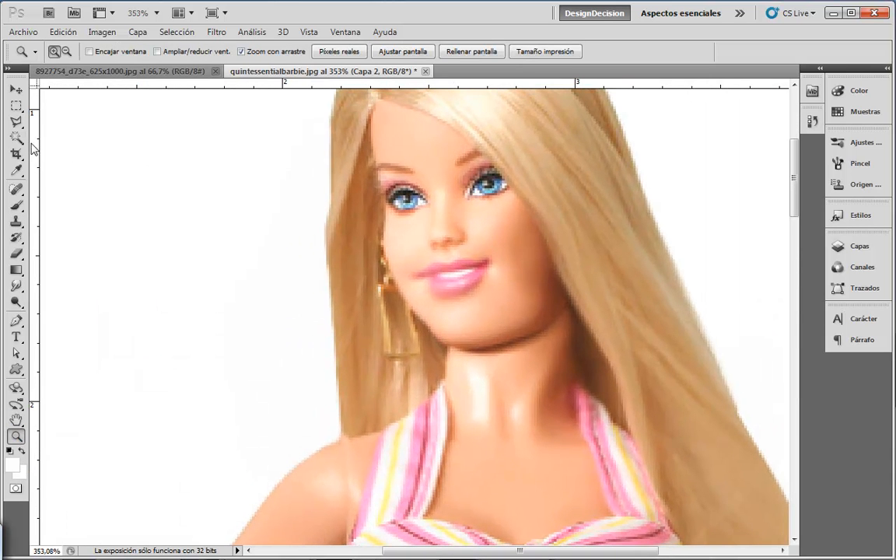
pyautogui.click(16, 221)
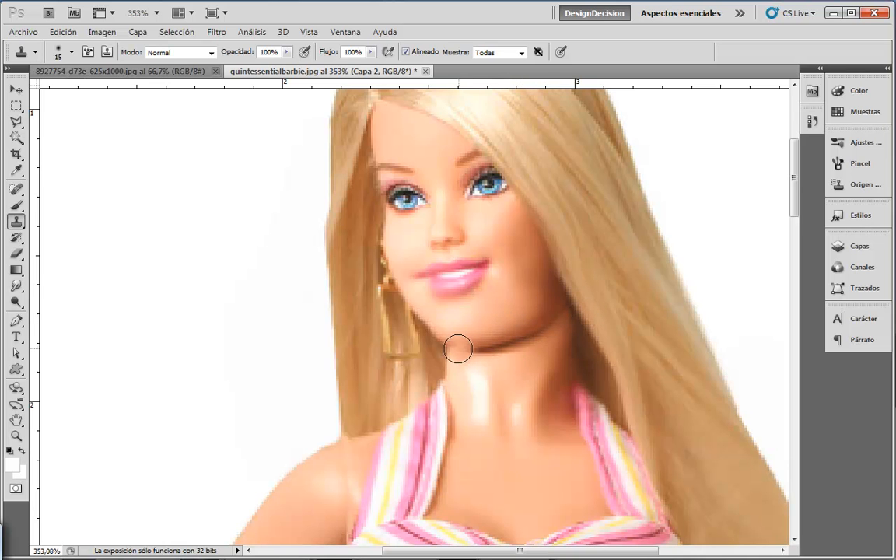
pyautogui.keyDown('alt'); pyautogui.click(525, 328); pyautogui.keyUp('alt')
pyautogui.moveTo(524, 360)
pyautogui.mouseDown()
pyautogui.moveTo(488, 365)
pyautogui.moveTo(523, 343)
pyautogui.moveTo(467, 355)
pyautogui.moveTo(508, 352)
pyautogui.moveTo(535, 334)
pyautogui.mouseUp()
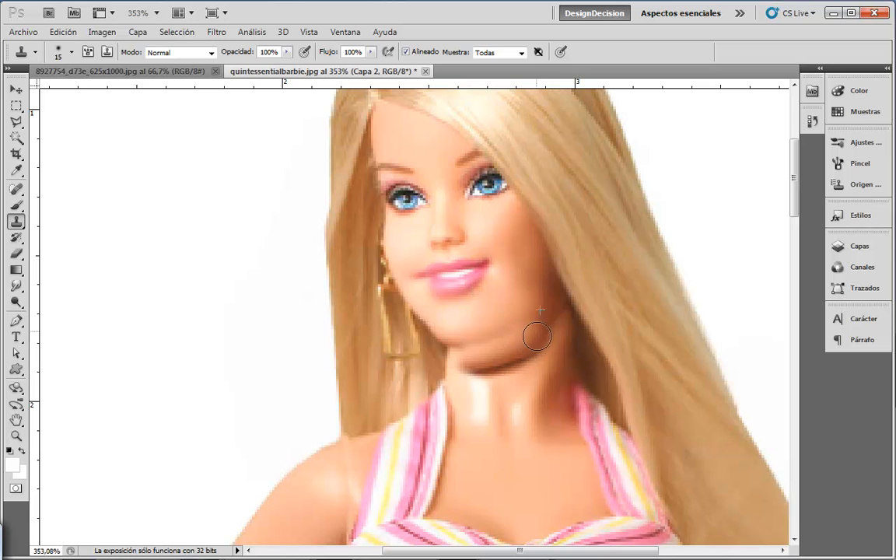
pyautogui.hotkey('ctrl', 'z')
# Step: Examine the double chin of the overweight doll up close in the reference image 8927754_d73e_625x1000.jpg
pyautogui.click(141, 71)
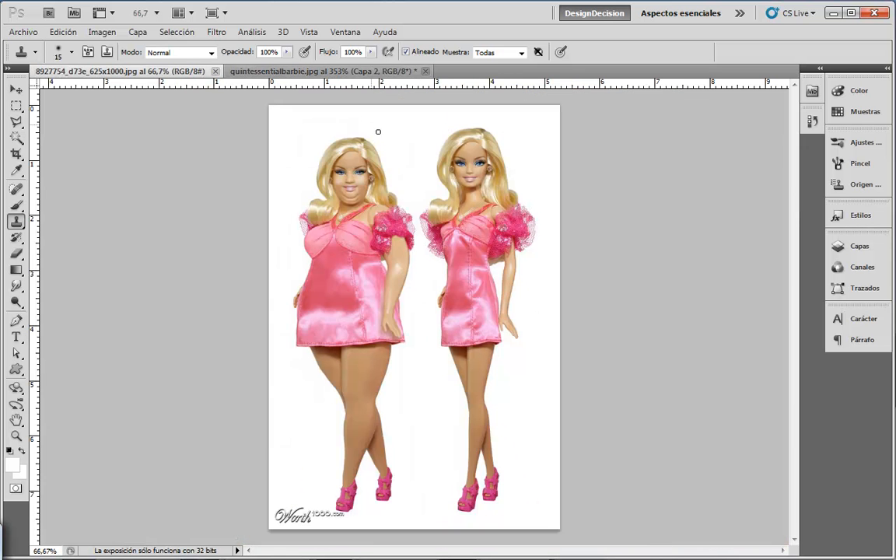
pyautogui.click(16, 436)
pyautogui.moveTo(355, 177); pyautogui.dragTo(413, 262)
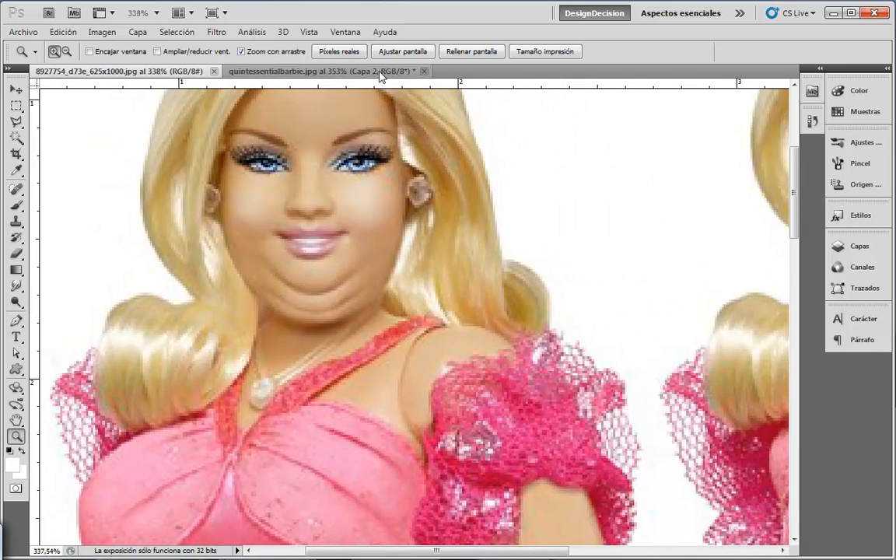
# Step: Clone a second chin fold under the jaw in quintessentialbarbie.jpg with the Clone Stamp at size 15
pyautogui.click(343, 71)
pyautogui.moveTo(504, 320); pyautogui.dragTo(477, 306)
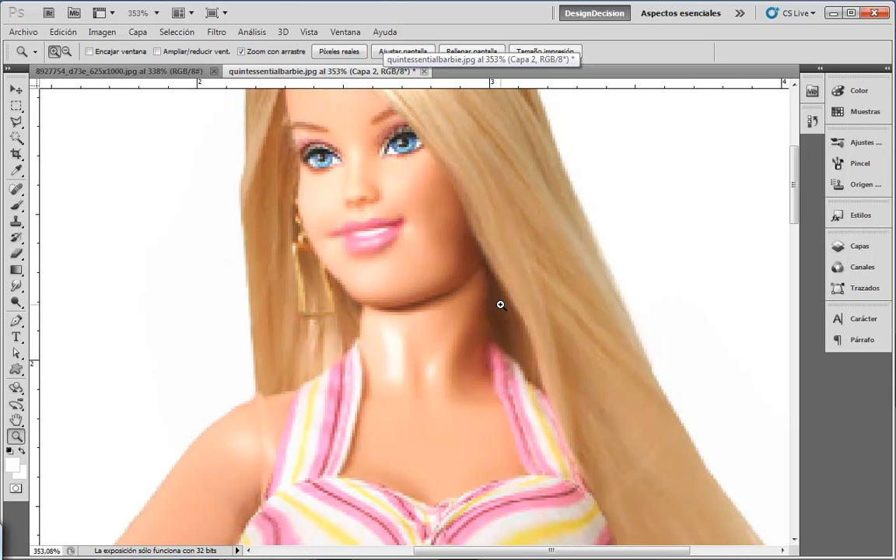
pyautogui.press('s')
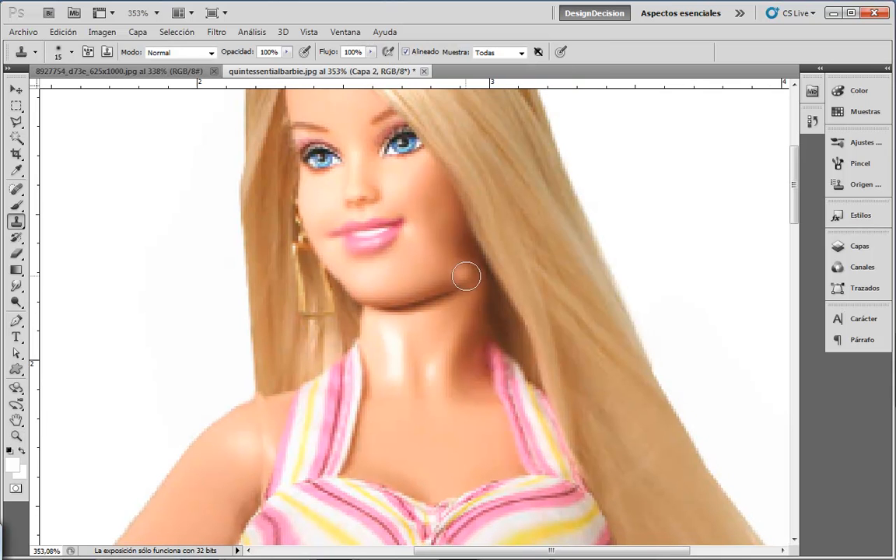
pyautogui.moveTo(468, 294)
pyautogui.mouseDown()
pyautogui.moveTo(432, 311)
pyautogui.moveTo(410, 305)
pyautogui.moveTo(461, 301)
pyautogui.mouseUp()
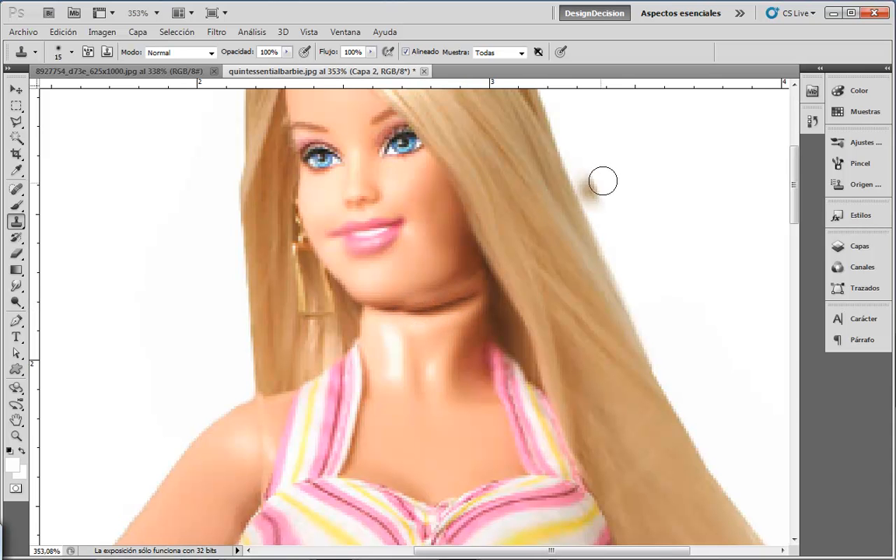
# Step: Clean up the cloned fold at the jaw corner beside the hair with the History Brush, reducing its size to 7
pyautogui.click(812, 122)
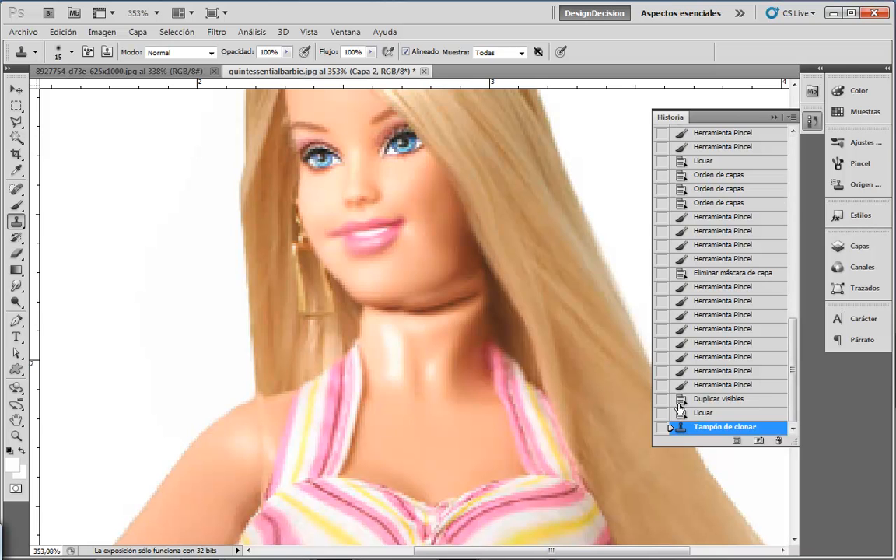
pyautogui.click(812, 123)
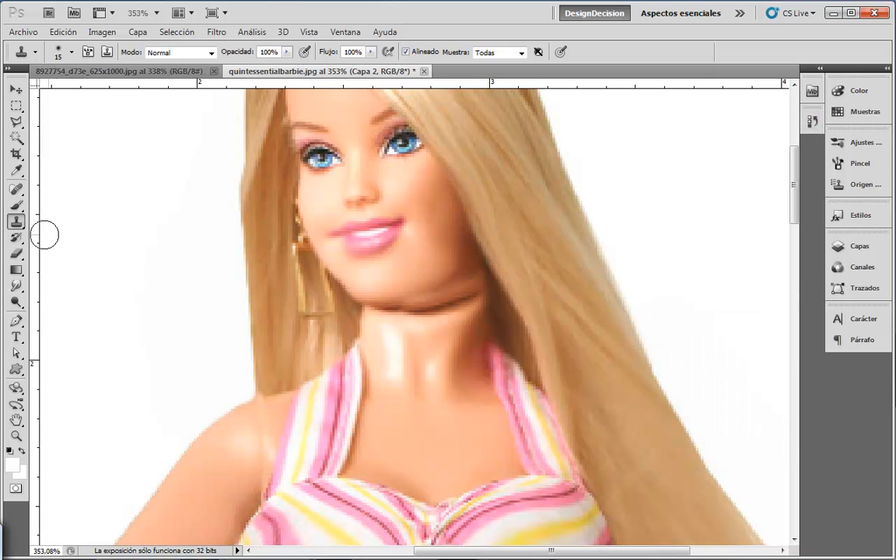
pyautogui.click(17, 238)
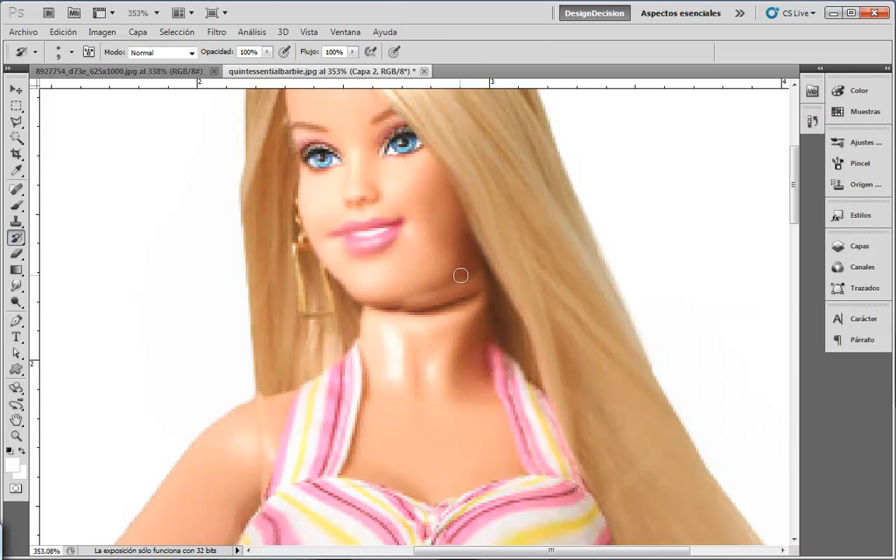
pyautogui.moveTo(459, 281)
pyautogui.mouseDown()
pyautogui.moveTo(427, 294)
pyautogui.moveTo(450, 267)
pyautogui.mouseUp()
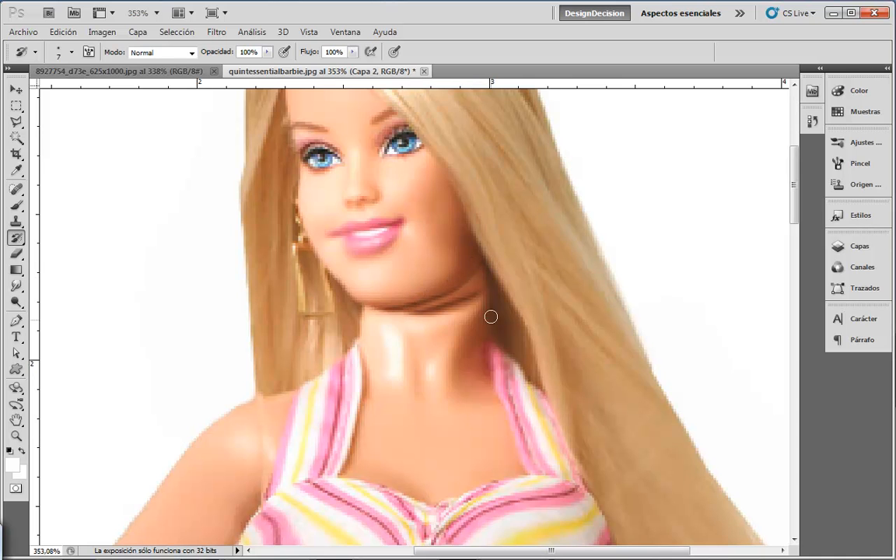
# Step: Patch the small area at the jaw corner beside the hair with the Patch tool, and clear the selection
pyautogui.click(17, 190)
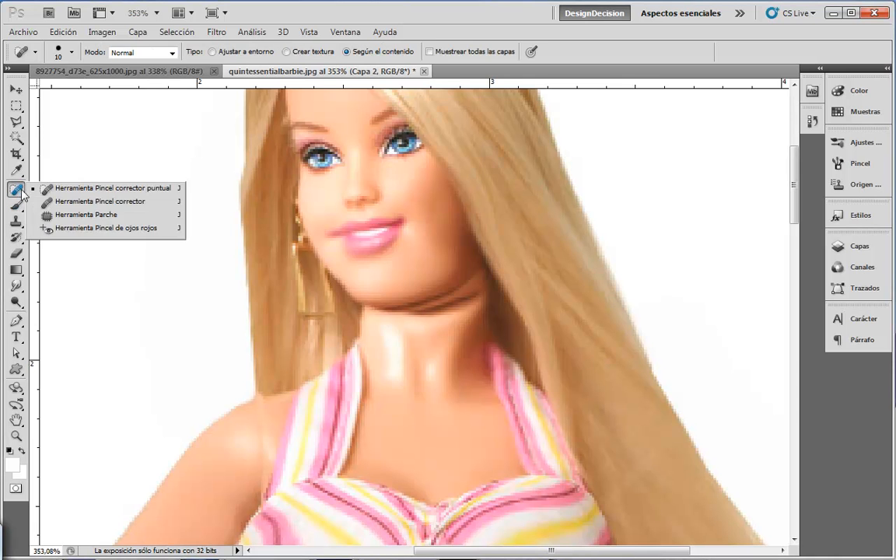
pyautogui.click(86, 215)
pyautogui.moveTo(475, 274)
pyautogui.mouseDown()
pyautogui.moveTo(458, 285)
pyautogui.moveTo(475, 259)
pyautogui.mouseUp()
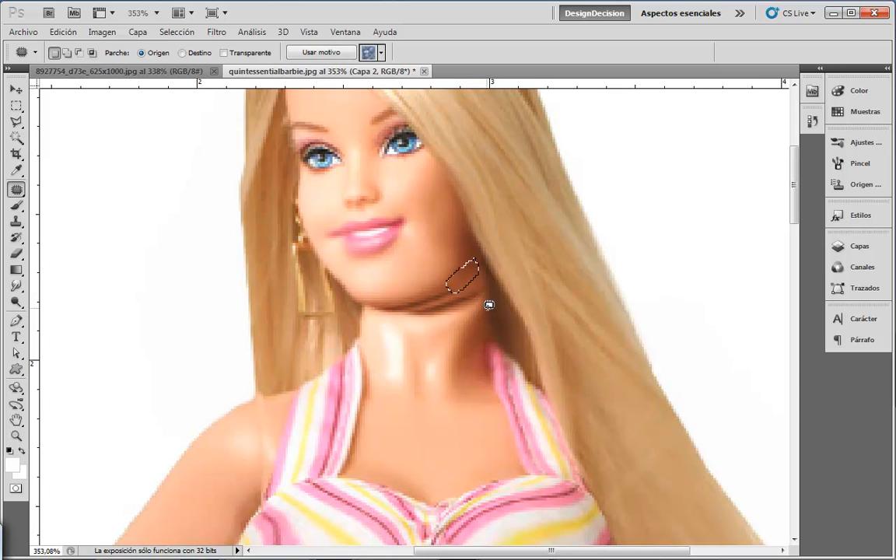
pyautogui.click(600, 206)
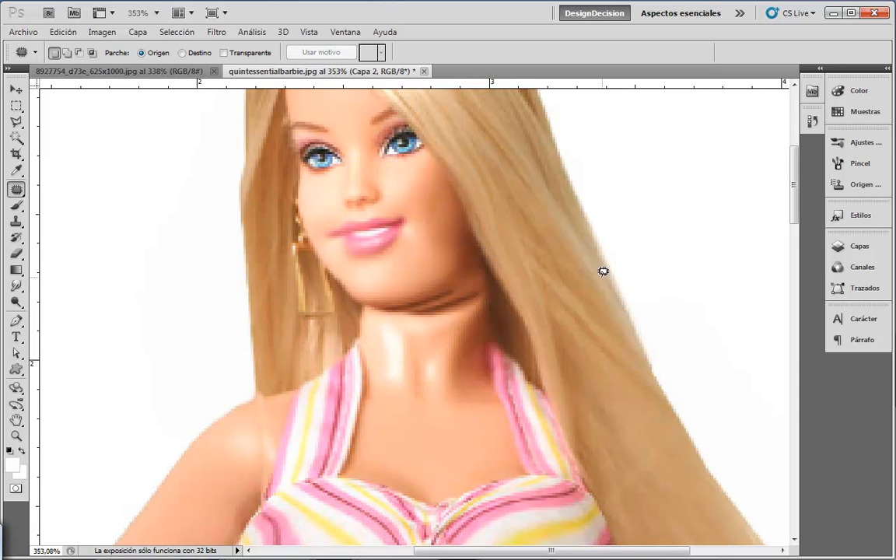
# Step: Retouch the jaw corner and the upper neck along the hair edge with the Clone Stamp, reducing the brush to size 10
pyautogui.click(16, 221)
pyautogui.moveTo(470, 227); pyautogui.dragTo(480, 229)
pyautogui.keyDown('alt'); pyautogui.click(470, 263); pyautogui.keyUp('alt')
pyautogui.press('[')
pyautogui.moveTo(469, 275); pyautogui.dragTo(472, 283)
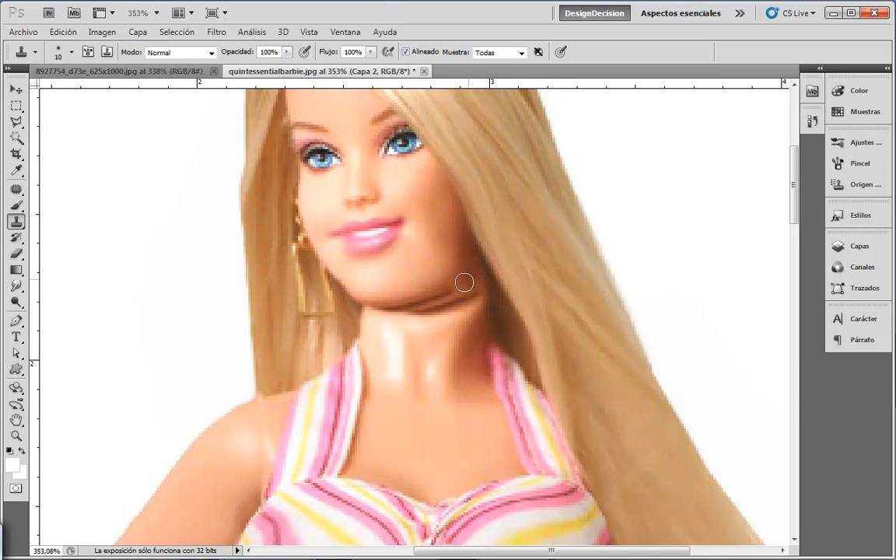
pyautogui.moveTo(469, 308); pyautogui.dragTo(477, 309)
# Step: Set up the Blur tool at brush size 7 and 50% strength over the doll's face
pyautogui.click(15, 302)
pyautogui.moveTo(17, 287); pyautogui.dragTo(58, 288)
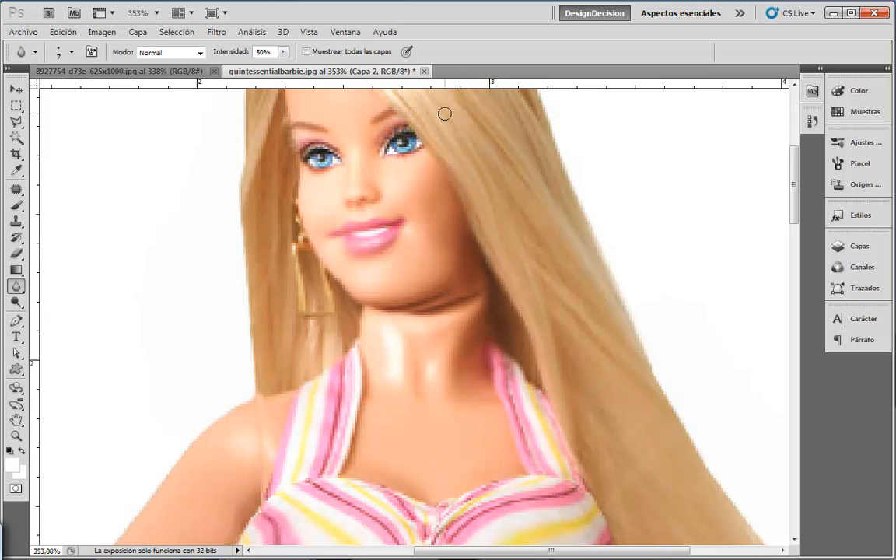
pyautogui.moveTo(534, 237); pyautogui.dragTo(529, 301)
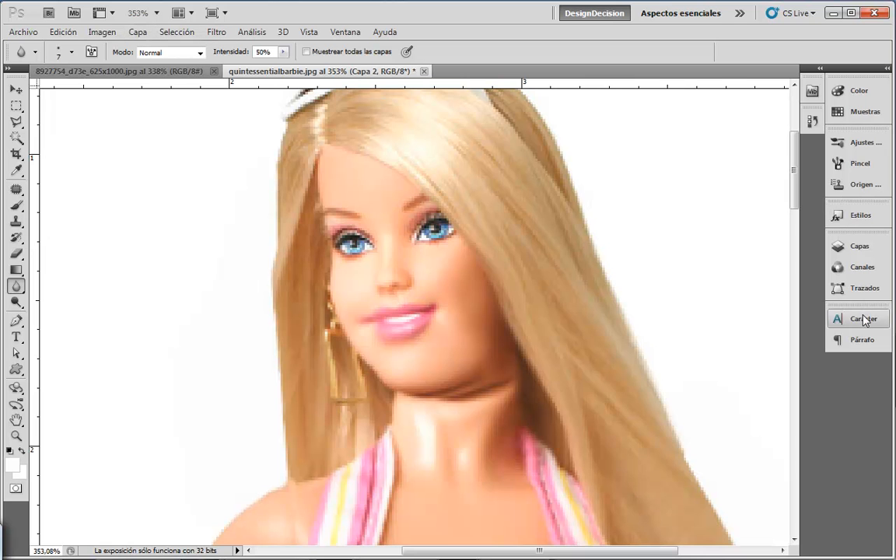
# Step: Hide the Capa 1 and Fondo copia layers and add a layer mask to Capa 2
pyautogui.click(861, 247)
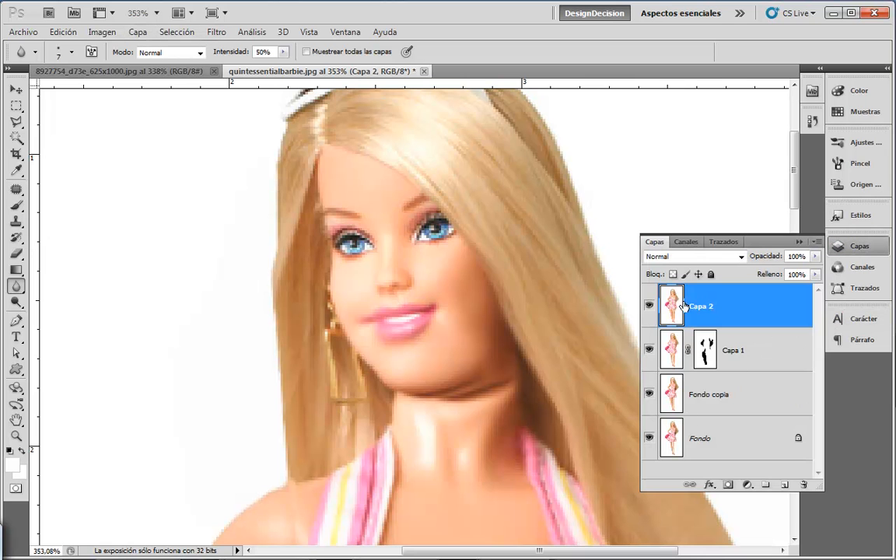
pyautogui.click(649, 394)
pyautogui.click(728, 485)
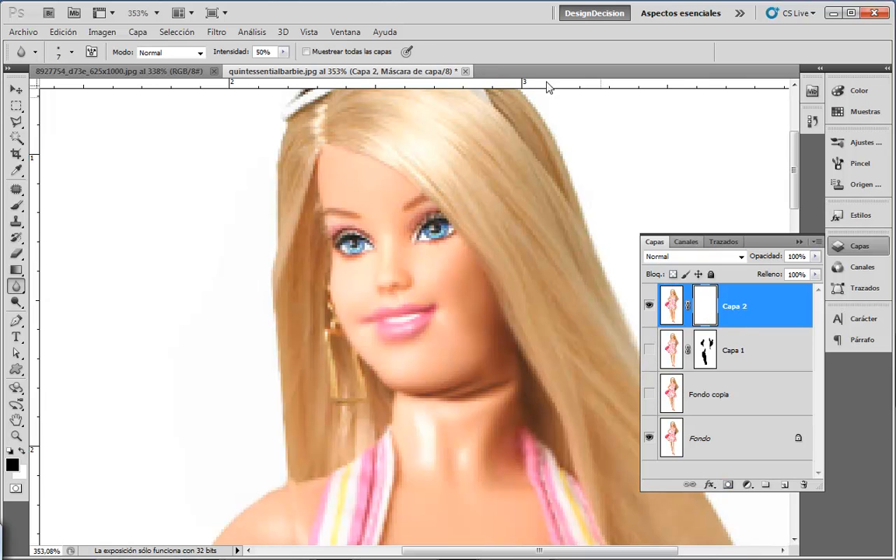
# Step: Try to paint black on Capa 2's mask just below the mouth with a brush at size 5
pyautogui.click(16, 205)
pyautogui.press('[')
pyautogui.press('[')
pyautogui.press('[')
pyautogui.press('[')
pyautogui.press('[')
pyautogui.press('[')
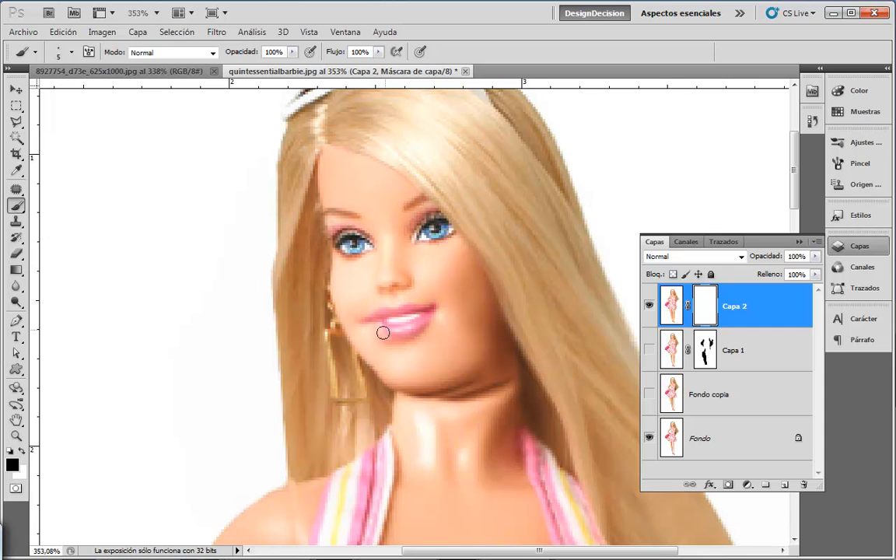
pyautogui.moveTo(400, 341)
pyautogui.mouseDown()
pyautogui.moveTo(365, 322)
pyautogui.moveTo(375, 313)
pyautogui.moveTo(376, 342)
pyautogui.mouseUp()
pyautogui.hotkey('ctrl', 'z')
# Step: Paint on Capa 2's mask around the mouth with a soft brush at size 8 to reveal the original lips
pyautogui.click(70, 52)
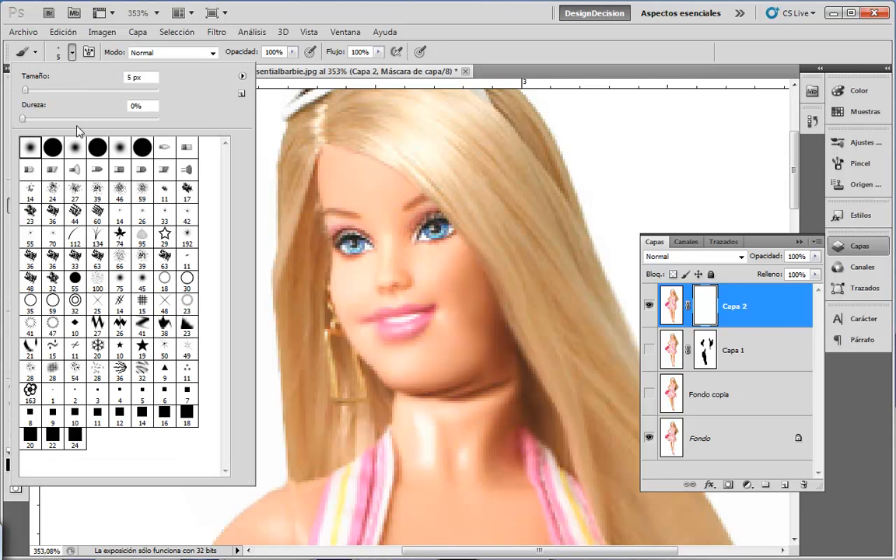
pyautogui.click(557, 76)
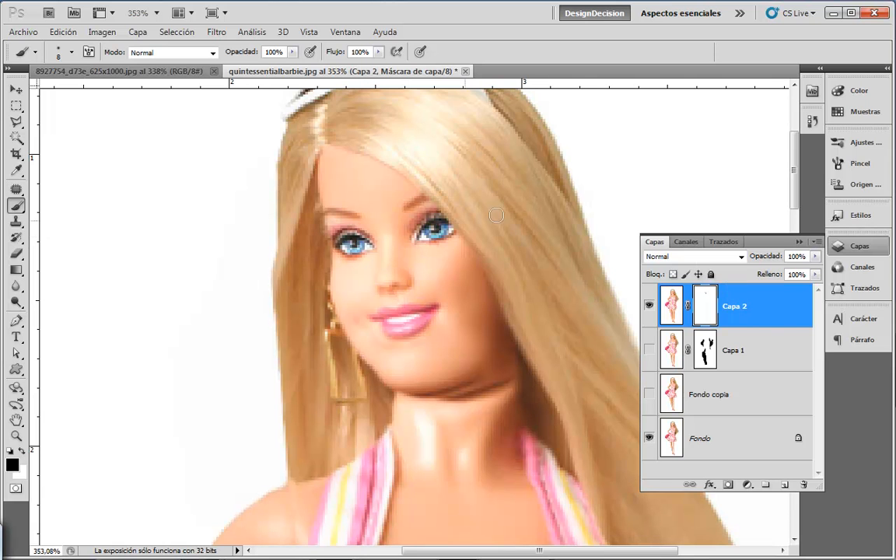
pyautogui.click(674, 304)
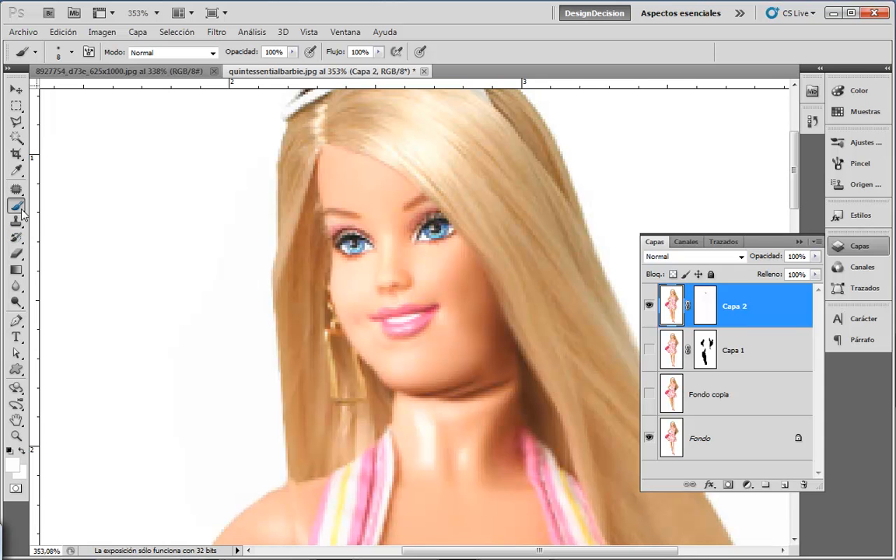
pyautogui.keyDown('alt'); pyautogui.click(374, 322); pyautogui.keyUp('alt')
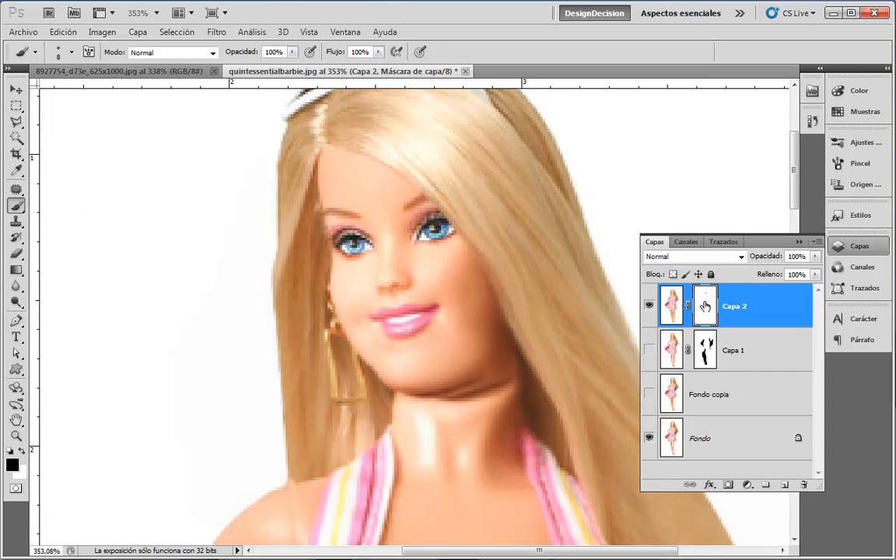
# Step: Paint a crease across the chin on Capa 2's mask with a black brush at size 9 and 50% opacity
pyautogui.press(']')
pyautogui.press(']')
pyautogui.press(']')
pyautogui.press('[')
pyautogui.press('[')
pyautogui.press('[')
pyautogui.moveTo(255, 59); pyautogui.dragTo(232, 62)
pyautogui.press(']')
pyautogui.moveTo(446, 338)
pyautogui.mouseDown()
pyautogui.moveTo(392, 345)
pyautogui.moveTo(434, 348)
pyautogui.moveTo(396, 353)
pyautogui.moveTo(397, 329)
pyautogui.moveTo(415, 358)
pyautogui.moveTo(385, 328)
pyautogui.moveTo(399, 363)
pyautogui.mouseUp()
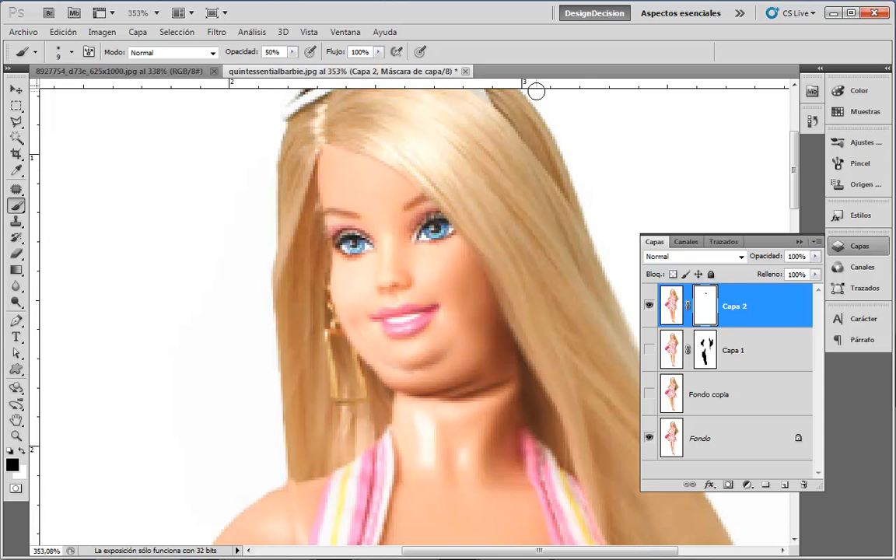
pyautogui.moveTo(431, 361); pyautogui.dragTo(395, 358)
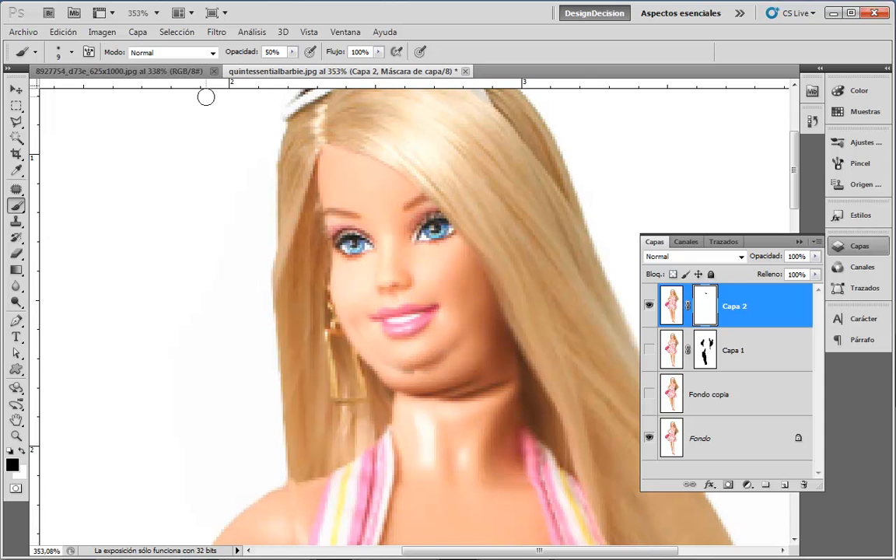
# Step: Refine the chin crease on Capa 2's mask with a white brush at size 5
pyautogui.click(21, 450)
pyautogui.press('[')
pyautogui.press('[')
pyautogui.press('[')
pyautogui.press('[')
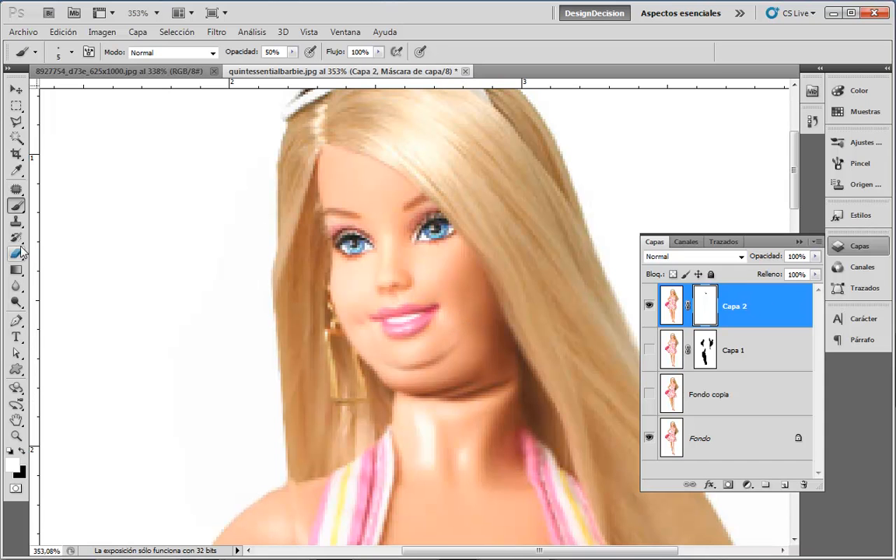
# Step: Try to mask the neck fold below the jaw up to the hair with a black brush at size 9
pyautogui.click(22, 451)
pyautogui.moveTo(474, 402)
pyautogui.mouseDown()
pyautogui.moveTo(476, 395)
pyautogui.moveTo(431, 404)
pyautogui.moveTo(535, 377)
pyautogui.mouseUp()
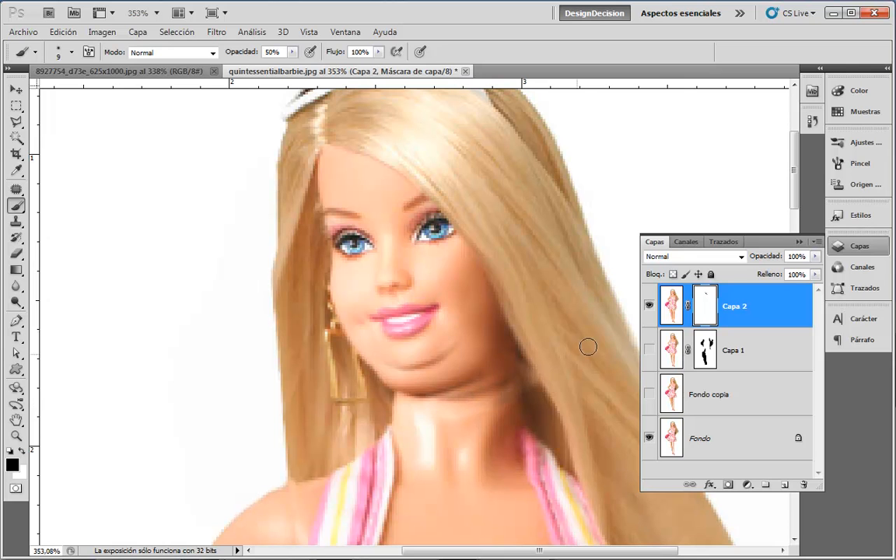
pyautogui.hotkey('ctrl', 'z')
# Step: Set the Duplicar visibles state as the History Brush source in the document's history
pyautogui.click(811, 120)
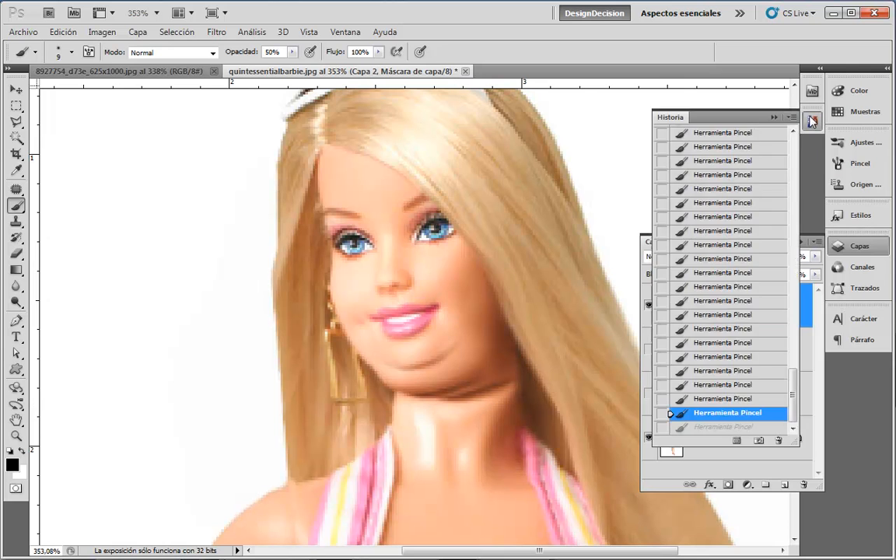
pyautogui.moveTo(794, 381); pyautogui.dragTo(794, 264)
pyautogui.click(662, 283)
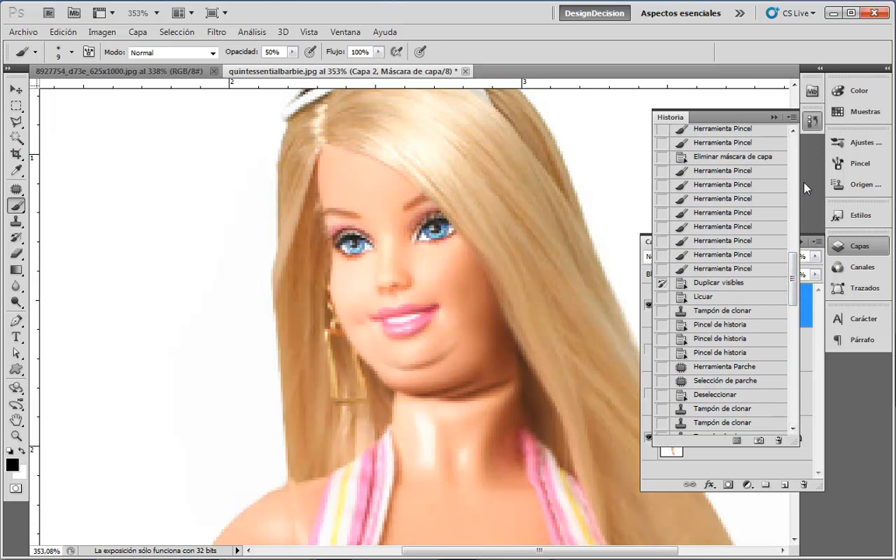
pyautogui.click(812, 121)
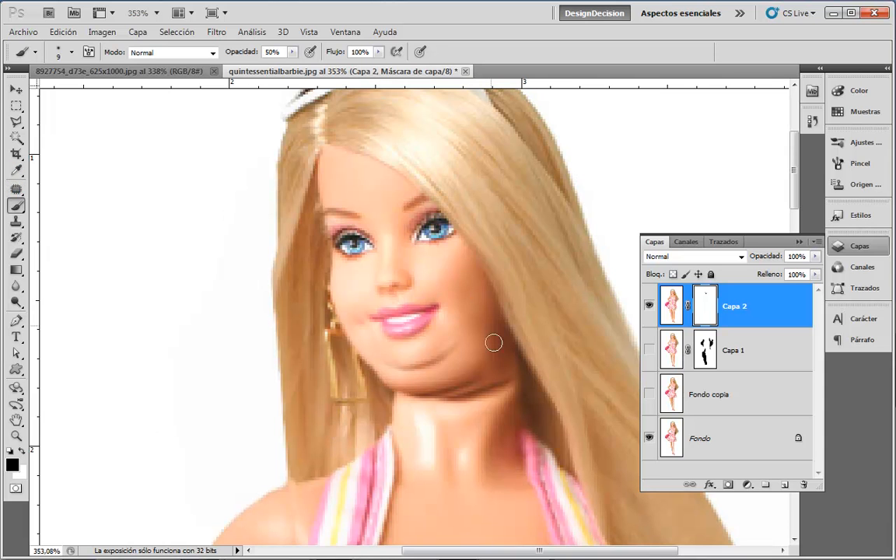
pyautogui.moveTo(507, 378); pyautogui.dragTo(442, 408)
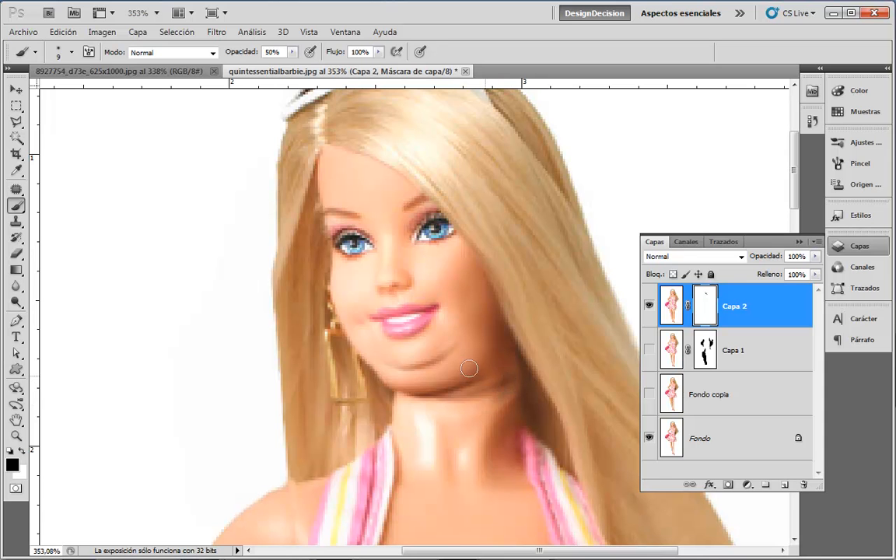
pyautogui.hotkey('ctrl', 'z')
# Step: Restore the neck fold area below the jaw on Capa 2's image, not its mask, with the History Brush at size 7
pyautogui.click(15, 237)
pyautogui.click(508, 375)
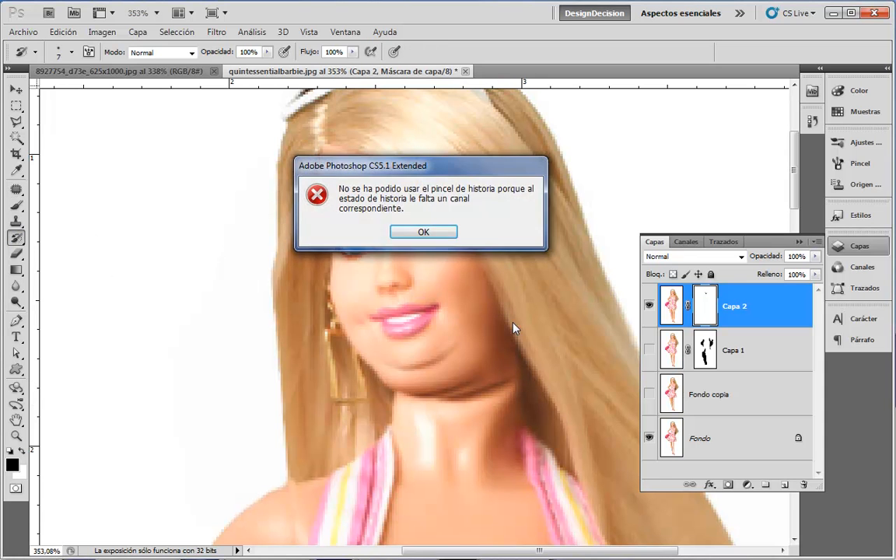
pyautogui.click(446, 232)
pyautogui.click(811, 121)
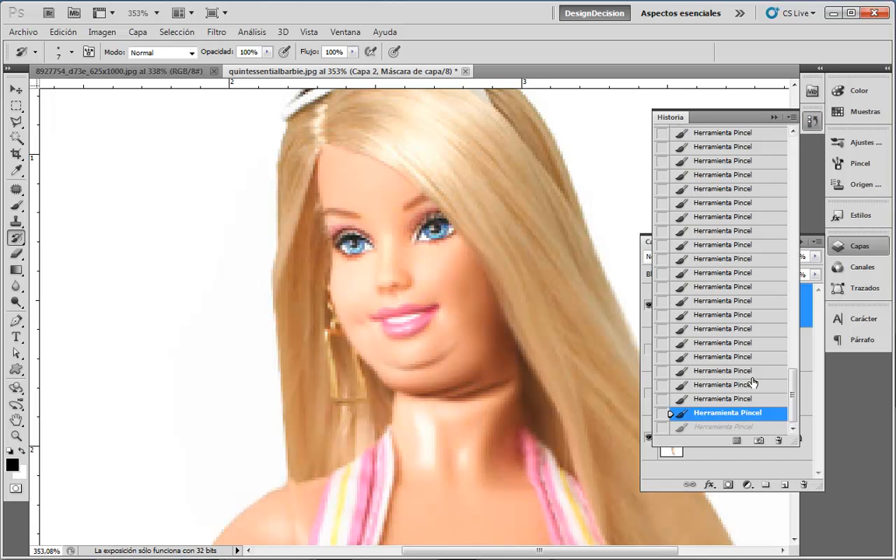
pyautogui.moveTo(793, 385); pyautogui.dragTo(793, 263)
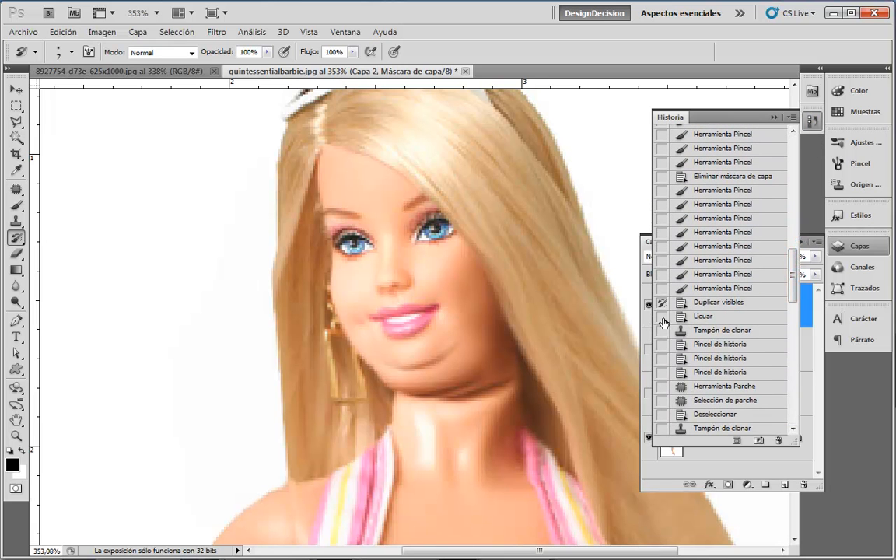
pyautogui.click(811, 120)
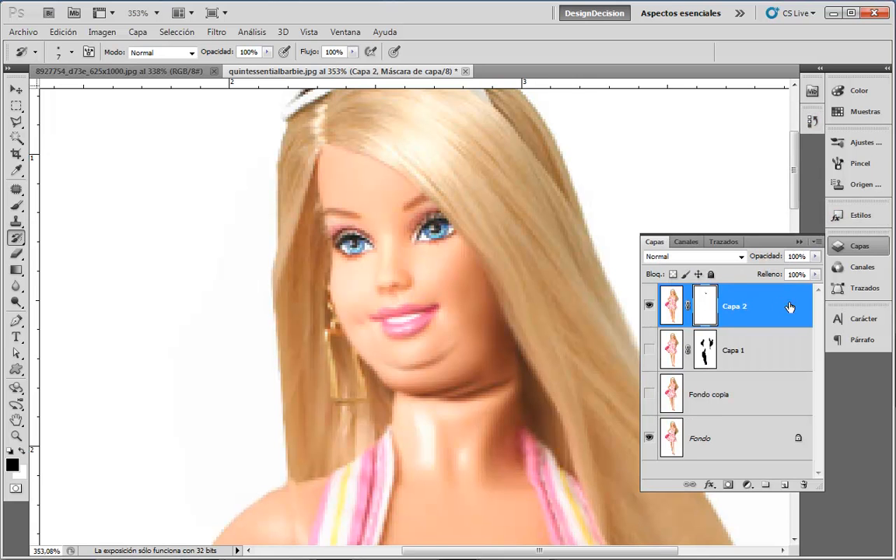
pyautogui.click(671, 309)
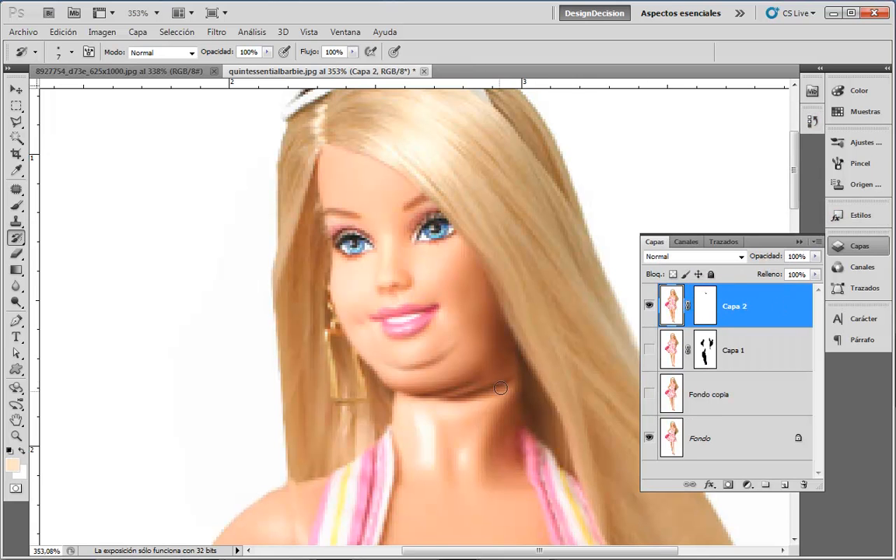
pyautogui.moveTo(492, 388)
pyautogui.mouseDown()
pyautogui.moveTo(482, 400)
pyautogui.moveTo(487, 395)
pyautogui.moveTo(451, 403)
pyautogui.mouseUp()
pyautogui.moveTo(510, 384)
pyautogui.mouseDown()
pyautogui.moveTo(472, 424)
pyautogui.moveTo(440, 424)
pyautogui.mouseUp()
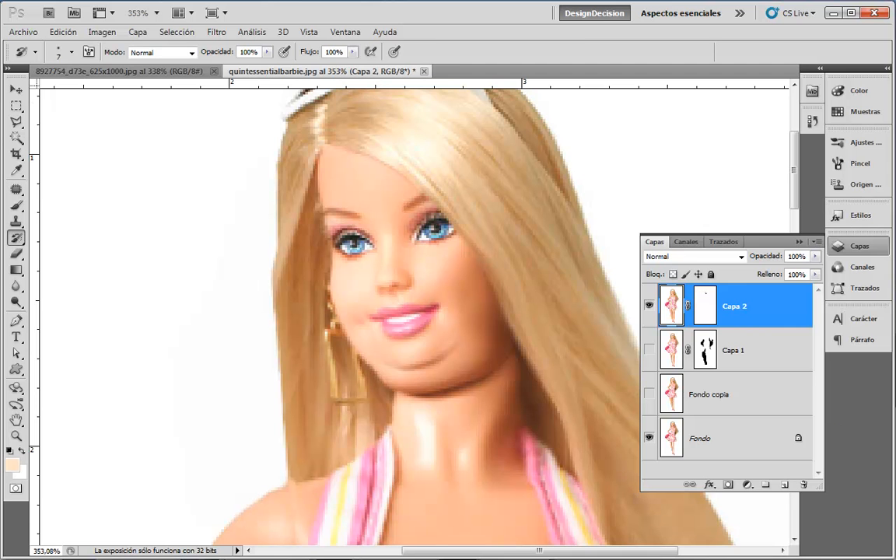
pyautogui.press('z')
pyautogui.keyDown('alt'); pyautogui.click(512, 425); pyautogui.keyUp('alt')
pyautogui.keyDown('alt'); pyautogui.click(513, 425); pyautogui.keyUp('alt')
pyautogui.keyDown('alt'); pyautogui.click(515, 427); pyautogui.keyUp('alt')
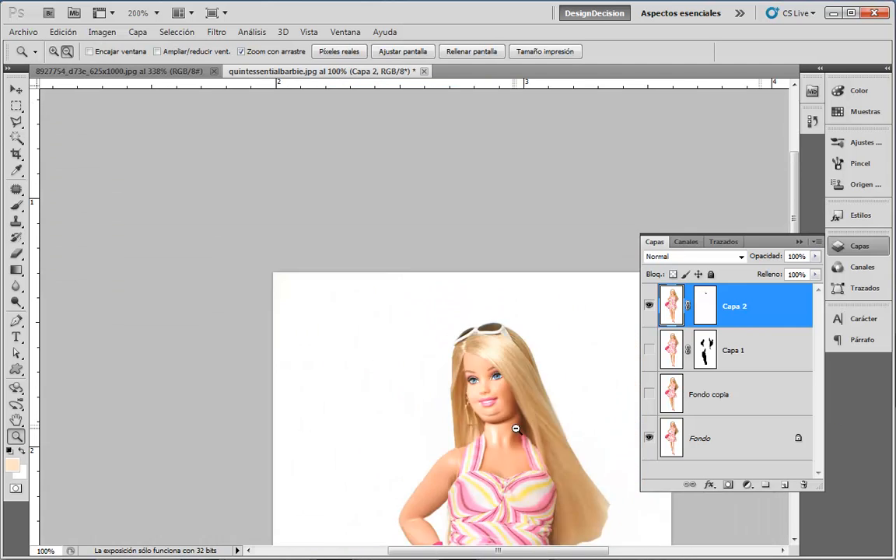
pyautogui.keyDown('alt'); pyautogui.click(516, 428); pyautogui.keyUp('alt')
pyautogui.moveTo(562, 469); pyautogui.dragTo(523, 231)
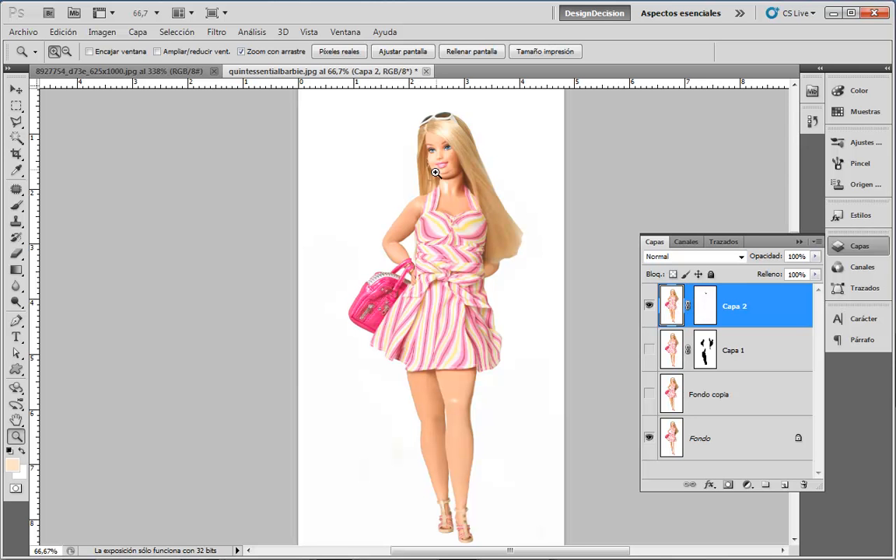
pyautogui.click(215, 32)
pyautogui.click(231, 112)
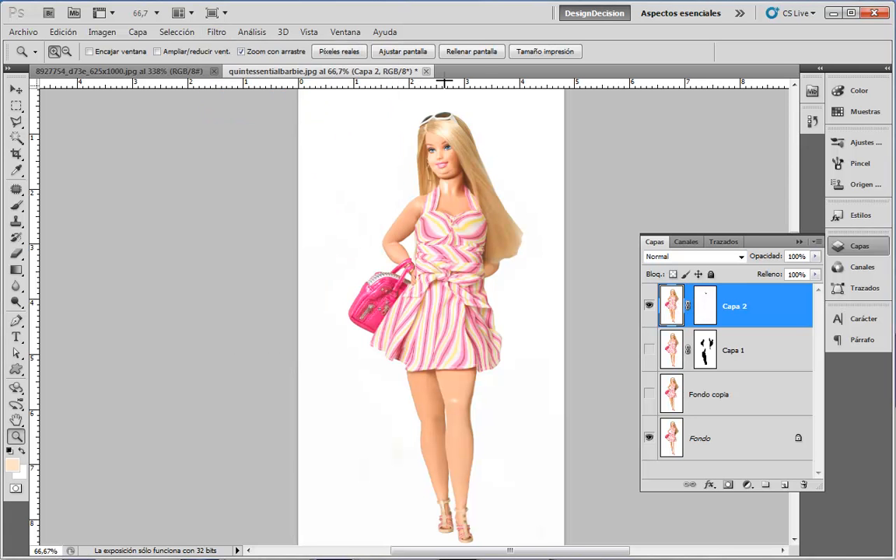
pyautogui.click(20, 217)
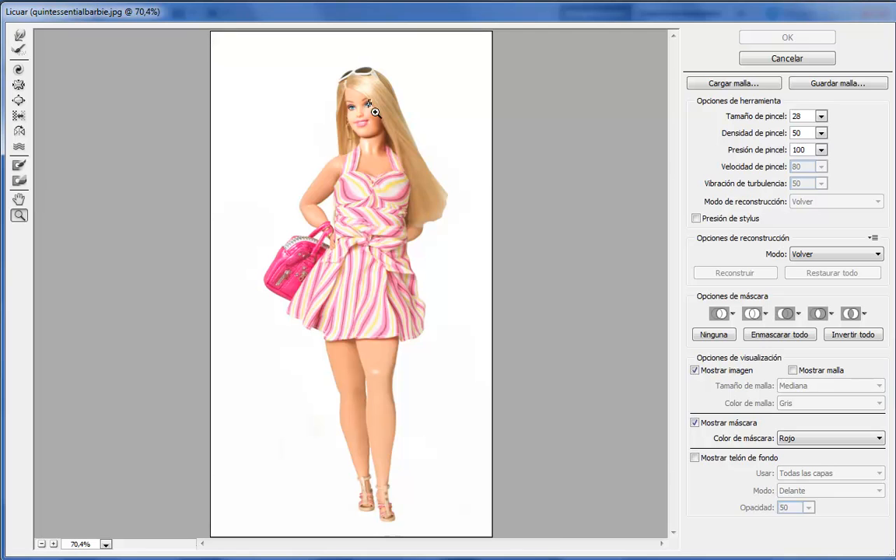
pyautogui.moveTo(337, 97); pyautogui.dragTo(395, 155)
pyautogui.click(751, 59)
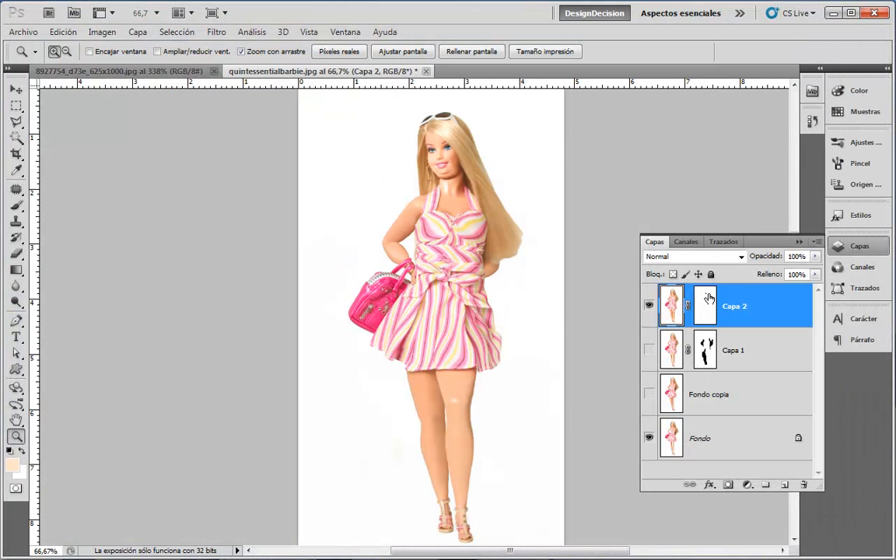
# Step: Stamp all visible layers into a new layer above Capa 2 and open it in the Liquify filter
pyautogui.hotkey('ctrl', 'shift', 'alt', 'e')
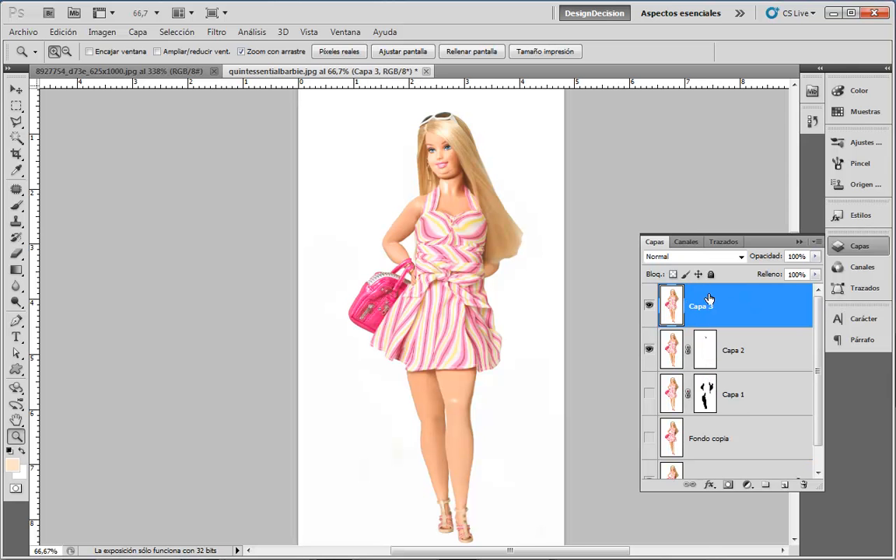
pyautogui.click(217, 32)
pyautogui.click(237, 112)
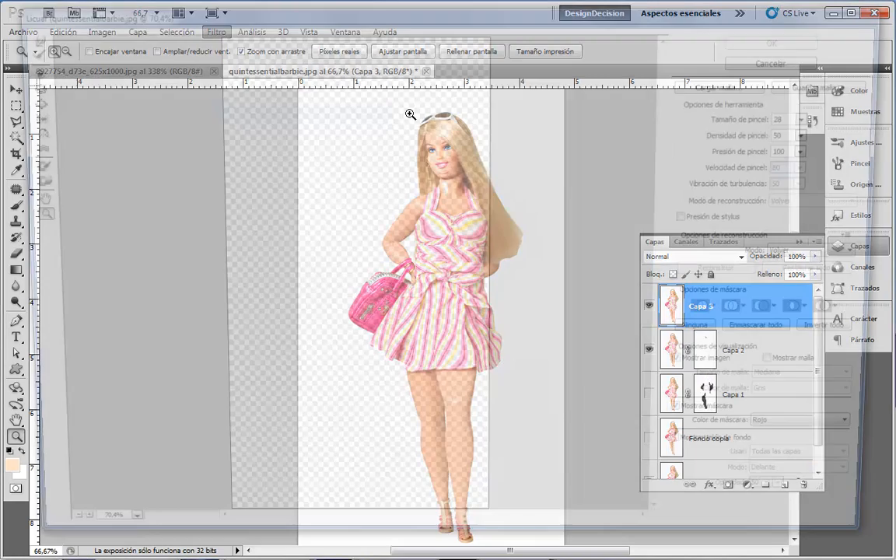
# Step: Push the jaw corner beside the earring up and inward with Liquify's Forward Warp tool at brush size 10, and apply it
pyautogui.moveTo(339, 109); pyautogui.dragTo(384, 154)
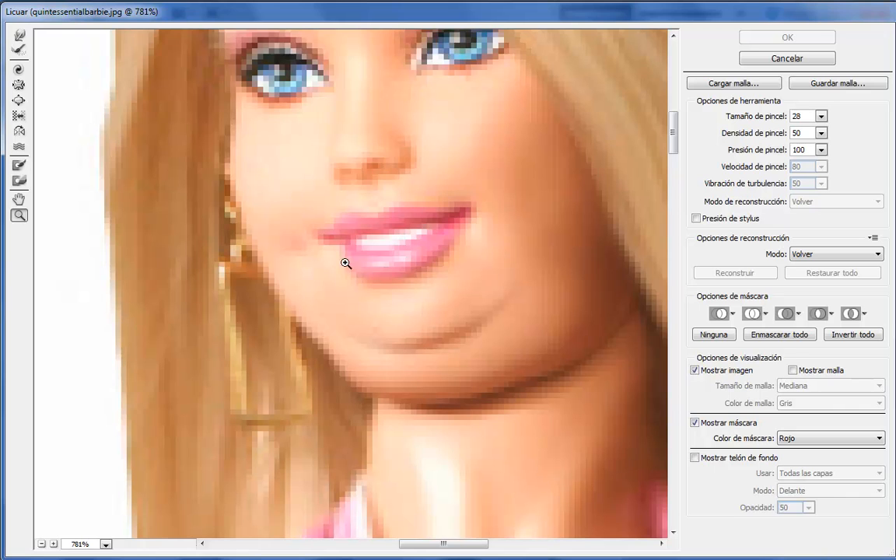
pyautogui.click(19, 35)
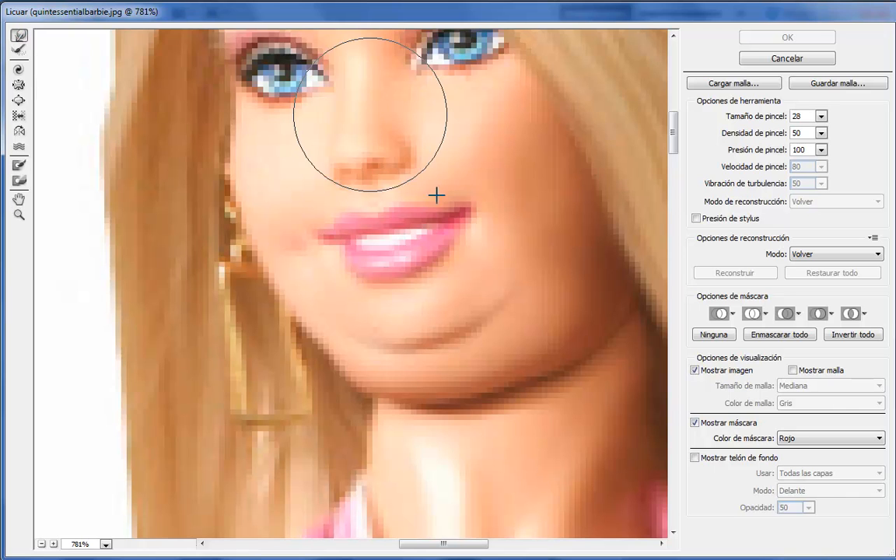
pyautogui.press('[')
pyautogui.press('[')
pyautogui.press('[')
pyautogui.press('[')
pyautogui.press('[')
pyautogui.press('[')
pyautogui.press('[')
pyautogui.press('[')
pyautogui.press('[')
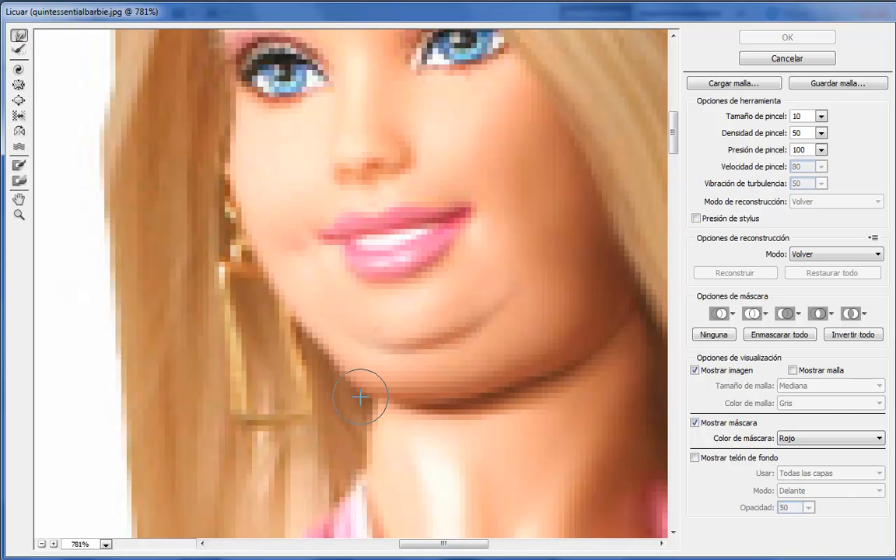
pyautogui.moveTo(360, 387); pyautogui.dragTo(386, 356)
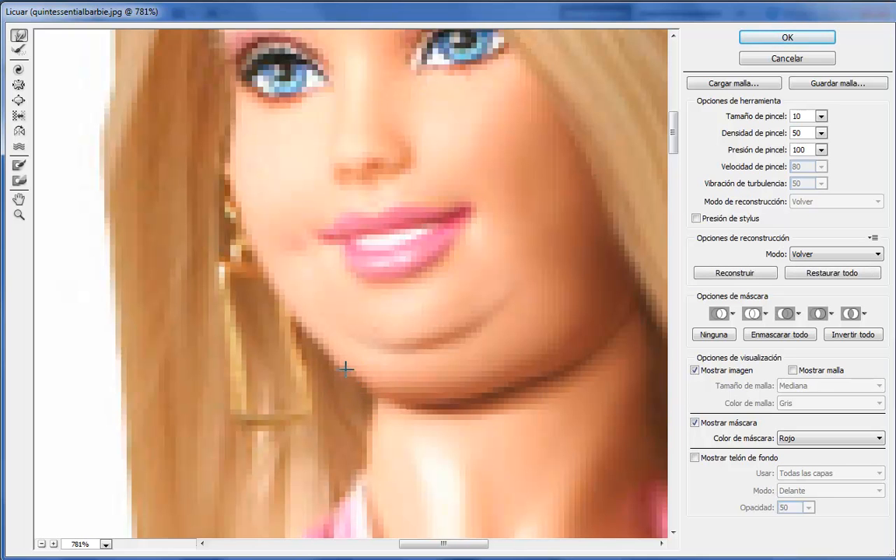
pyautogui.click(786, 39)
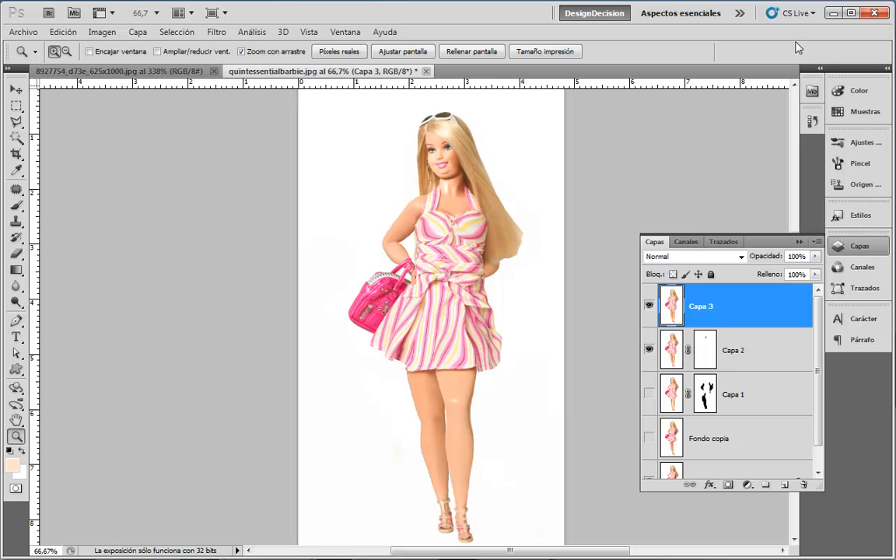
# Step: Reapply Liquify to Capa 3, pushing the jaw crease outward toward the hair with the Forward Warp tool at brush size 22
pyautogui.click(216, 32)
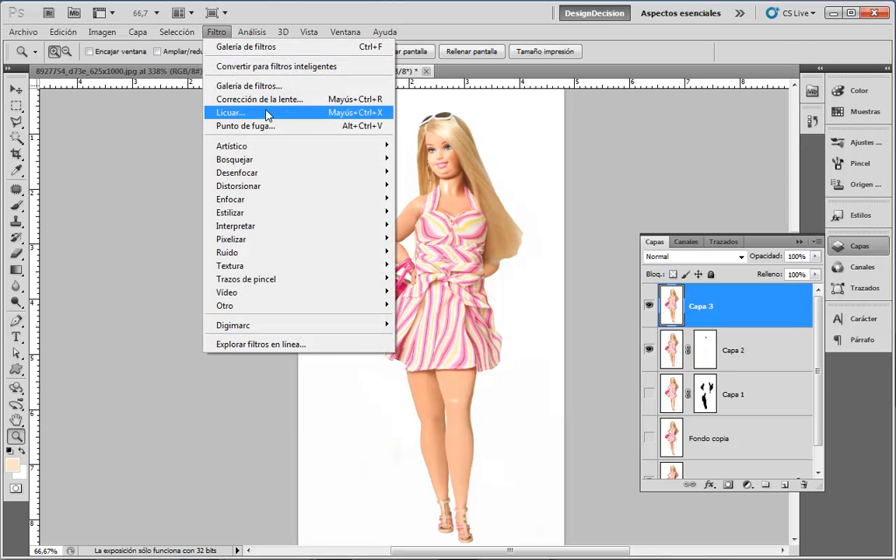
pyautogui.click(257, 112)
pyautogui.click(18, 215)
pyautogui.moveTo(336, 112); pyautogui.dragTo(385, 155)
pyautogui.click(19, 35)
pyautogui.moveTo(418, 317)
pyautogui.mouseDown()
pyautogui.moveTo(399, 316)
pyautogui.moveTo(442, 310)
pyautogui.mouseUp()
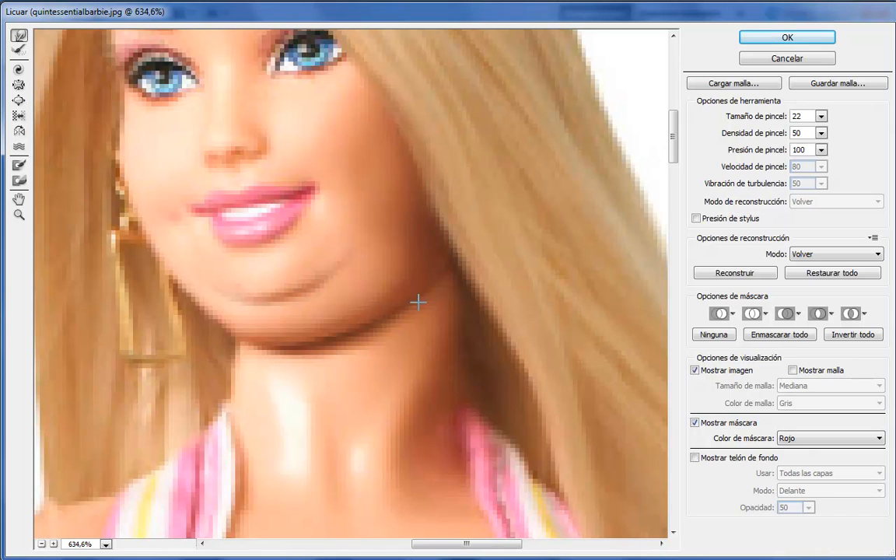
pyautogui.click(787, 37)
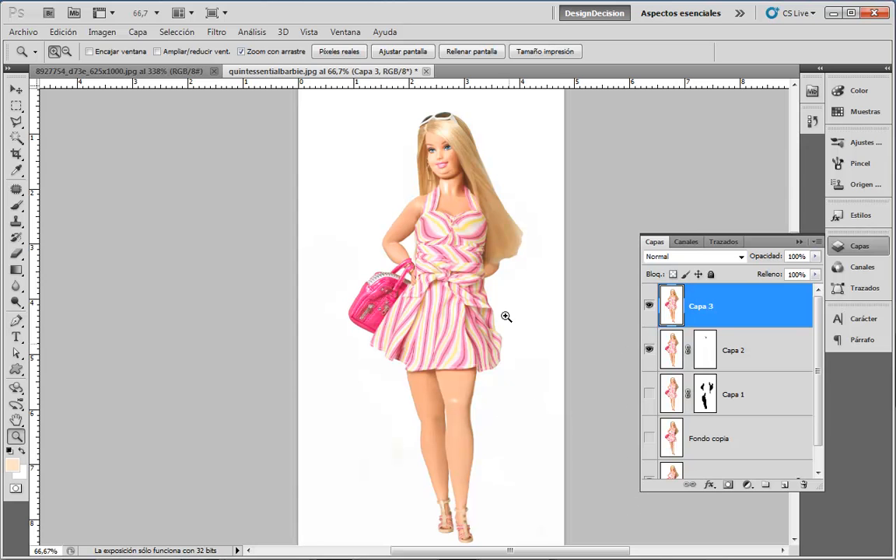
# Step: Examine the overweight doll's double chin in the reference image 8927754_d73e_625x1000.jpg, and return to quintessentialbarbie.jpg
pyautogui.click(116, 71)
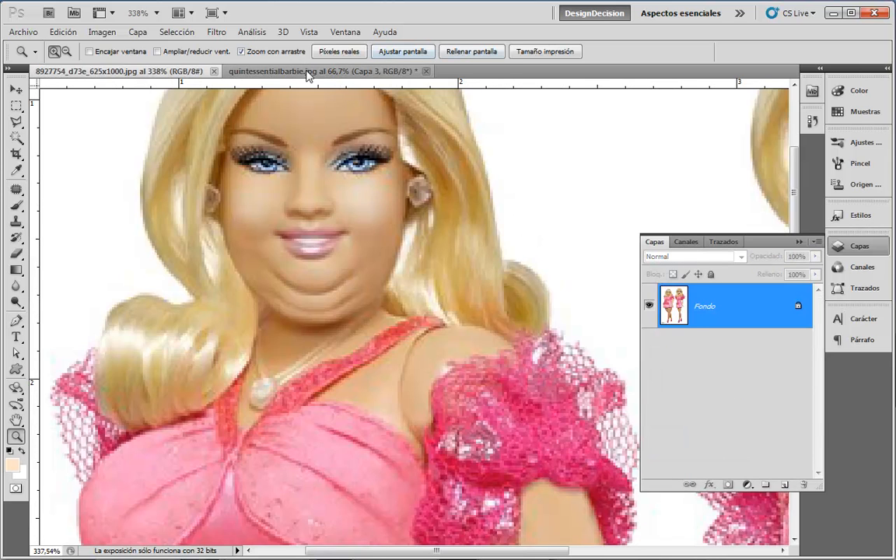
pyautogui.click(280, 71)
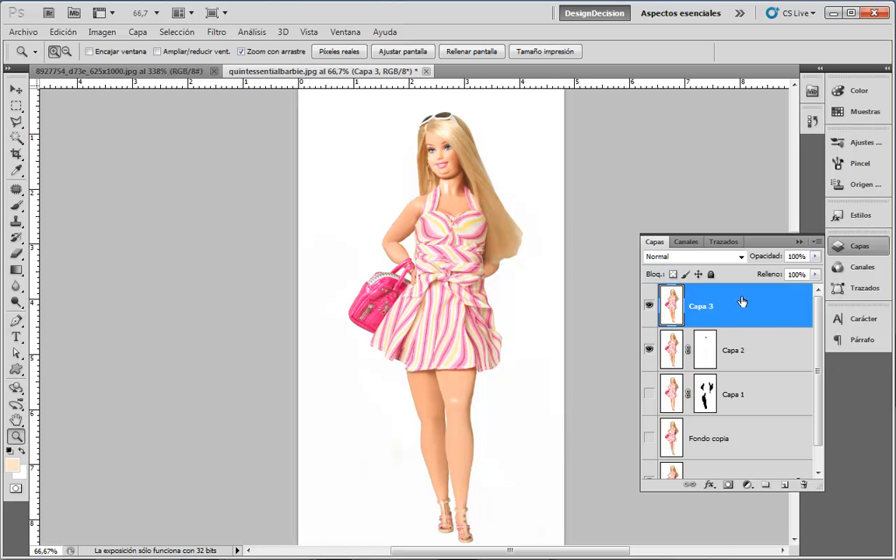
# Step: Hide Capa 2 and toggle Capa 3's visibility to compare the retouched doll with the original Fondo layer
pyautogui.scroll(-1, 820, 336)
pyautogui.scroll(-1, 820, 336)
pyautogui.click(649, 331)
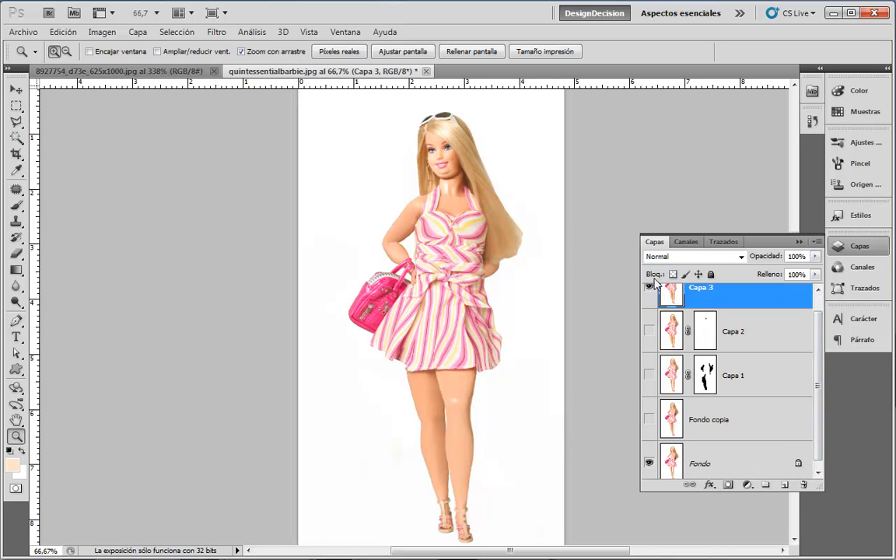
pyautogui.click(648, 290)
pyautogui.click(649, 291)
pyautogui.click(649, 292)
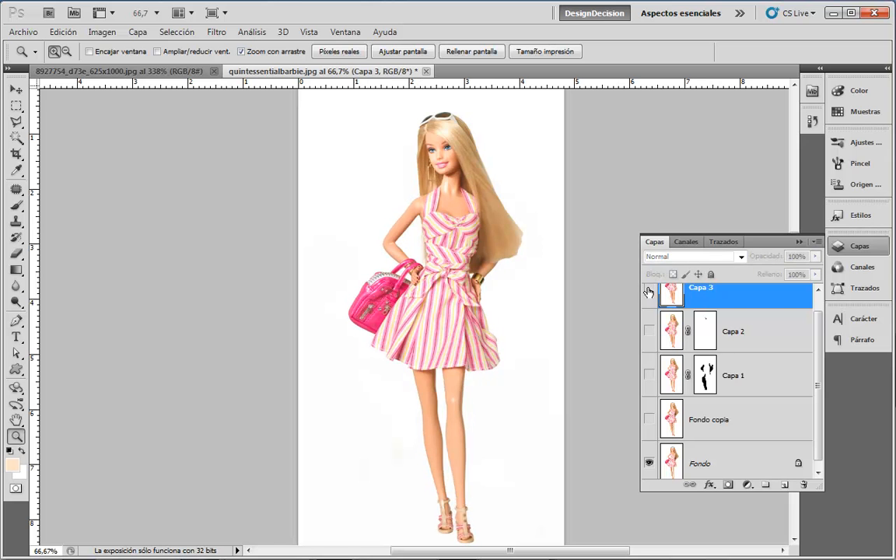
pyautogui.click(650, 292)
pyautogui.click(650, 292)
pyautogui.click(649, 291)
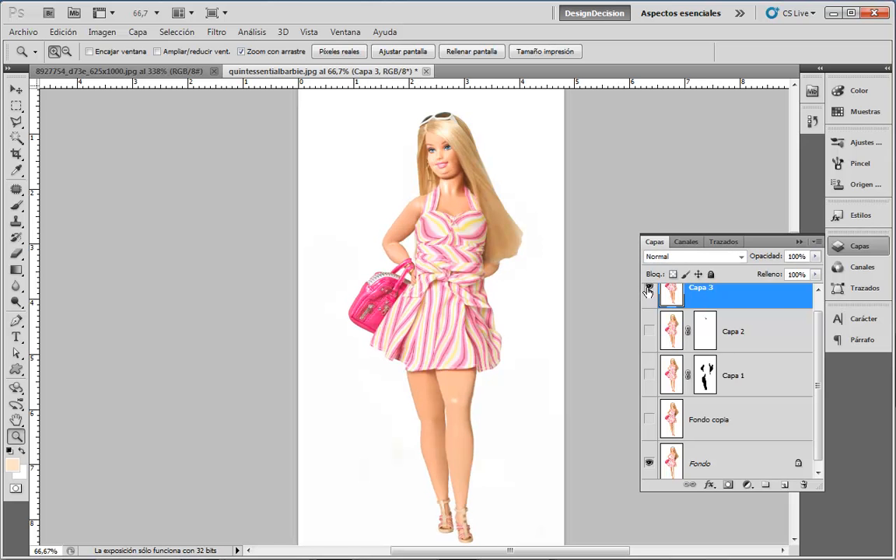
pyautogui.click(649, 291)
pyautogui.click(649, 292)
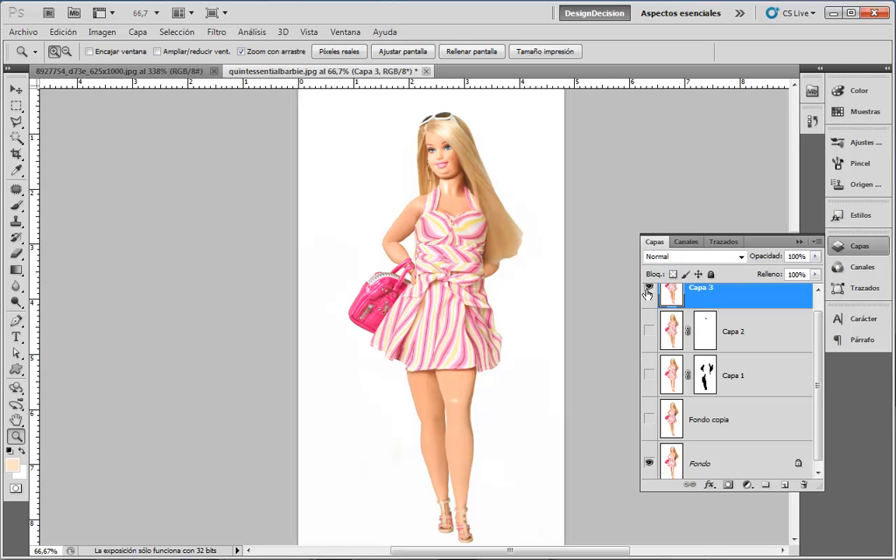